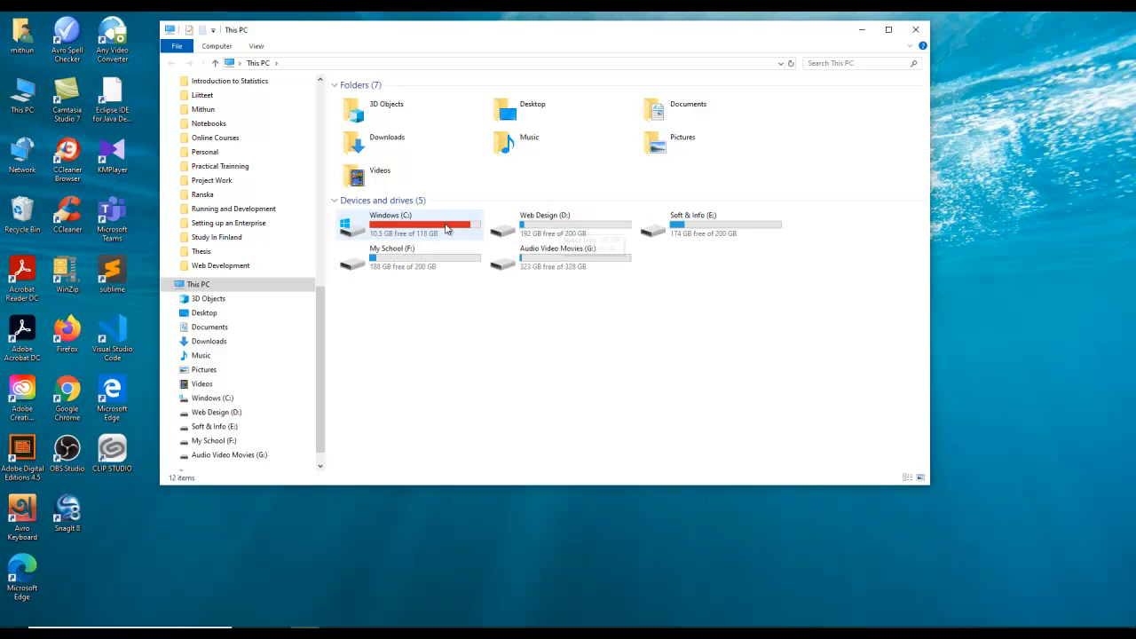
Move all the contents of the Web Design (D:) drive into the backup folder on Audio Video Movies (G:).
double_click(566, 228)
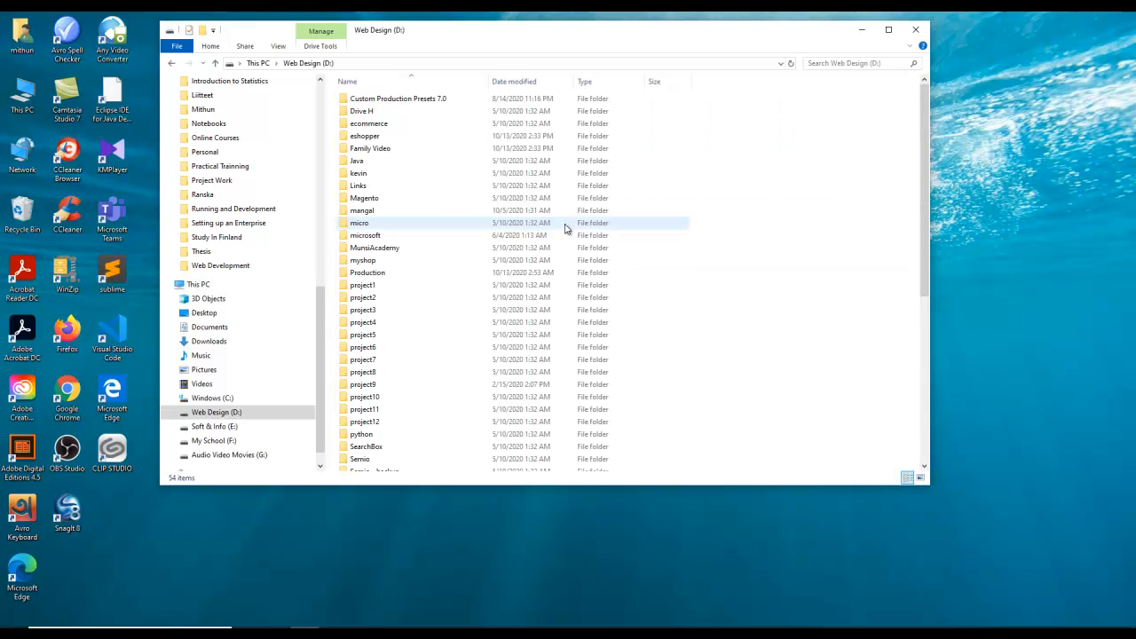
key("ctrl+a")
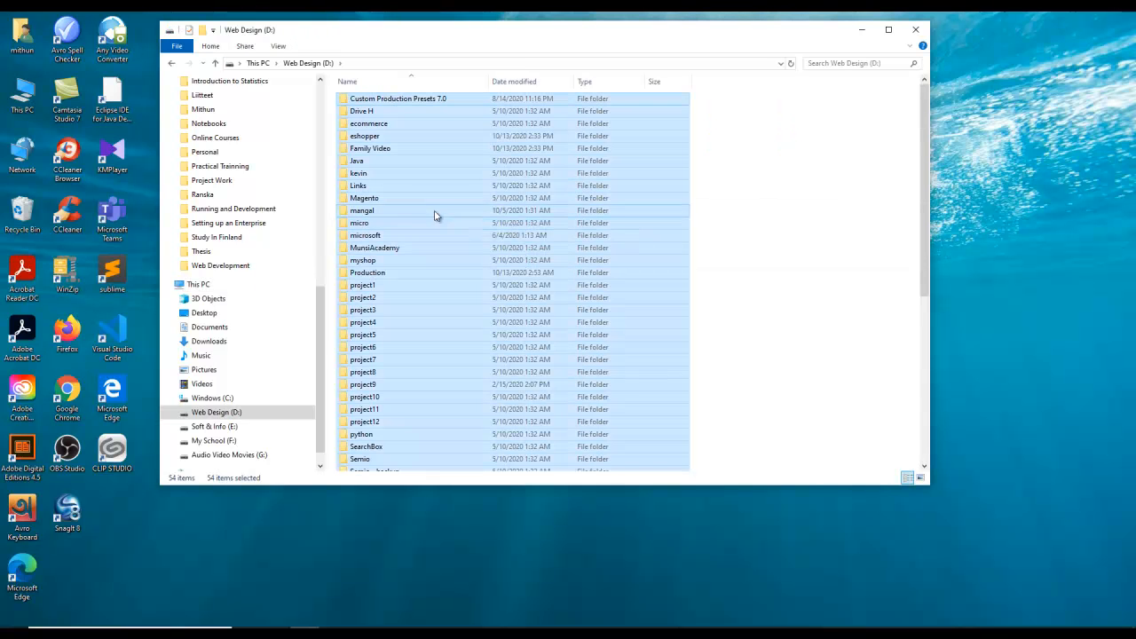
right_click(417, 170)
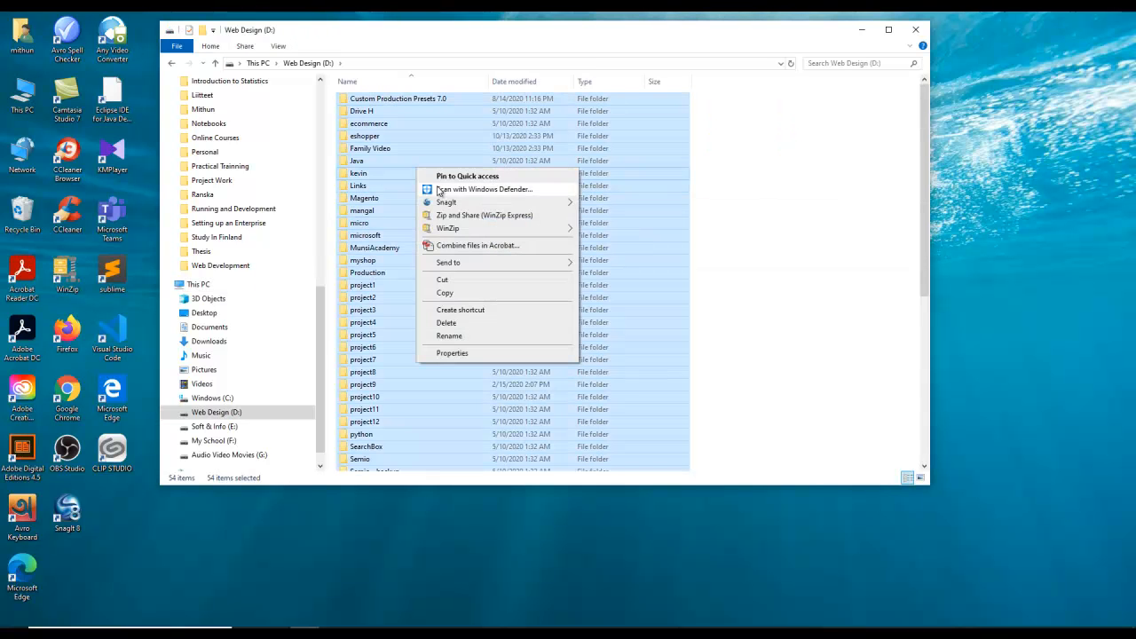
left_click(444, 280)
left_click(215, 63)
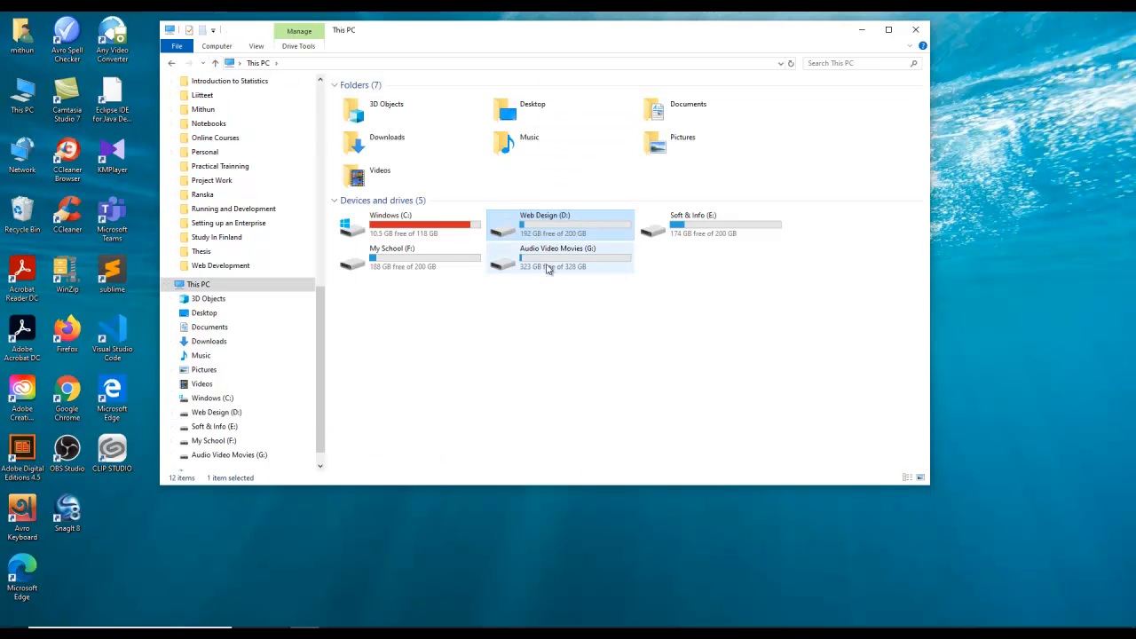
double_click(548, 269)
left_click(380, 139)
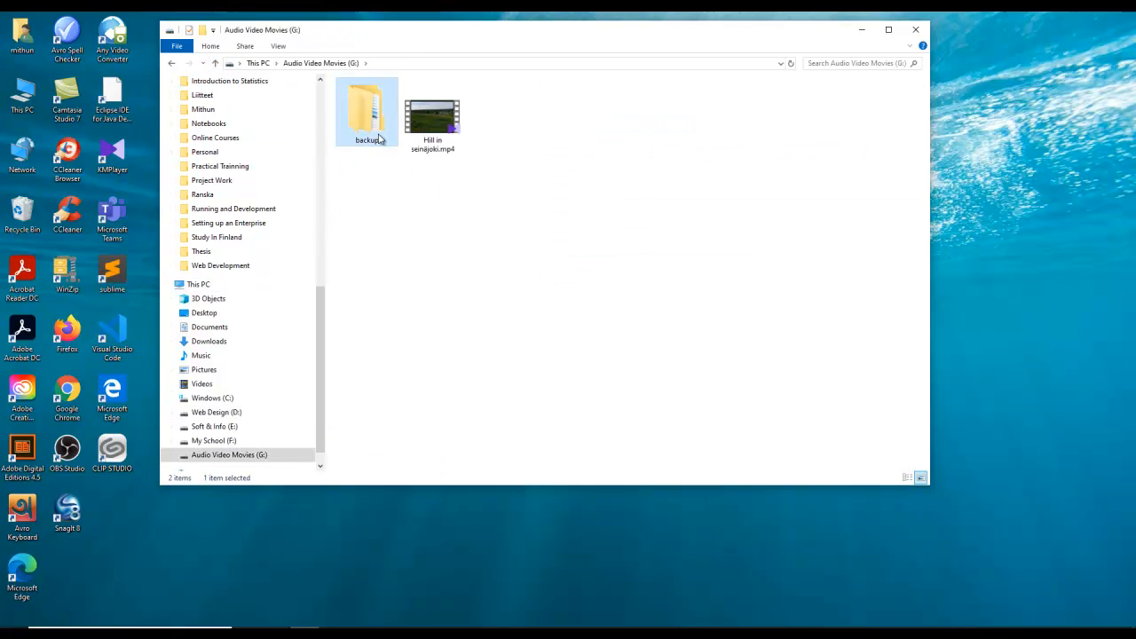
double_click(380, 139)
right_click(426, 198)
left_click(473, 280)
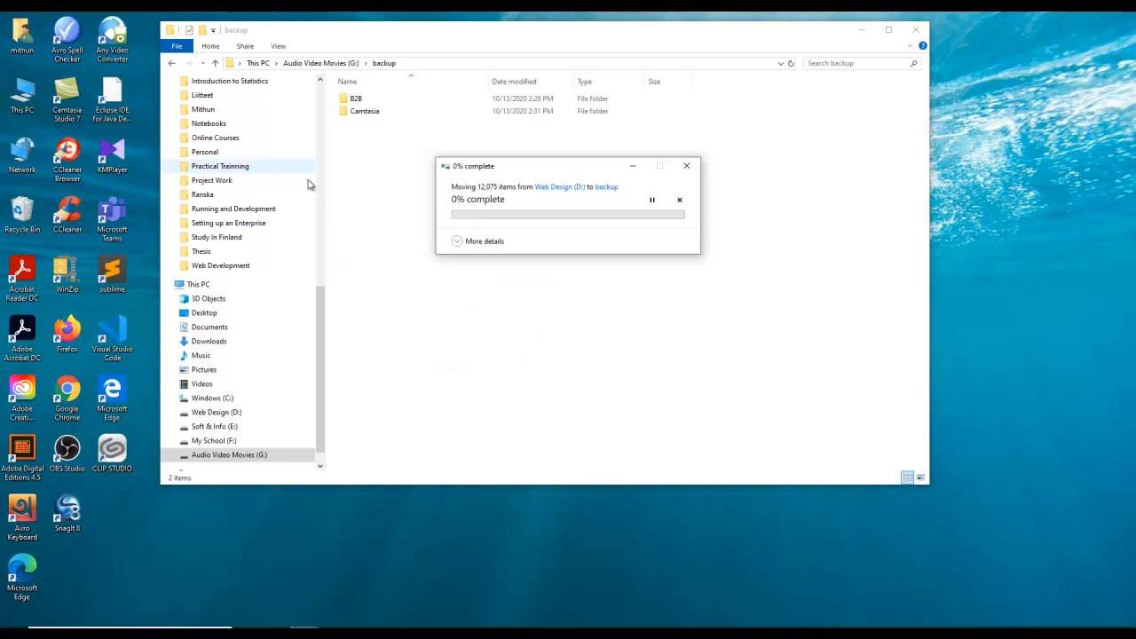
Return to the This PC drive overview and move the transfer progress dialog below the drives.
left_click(216, 64)
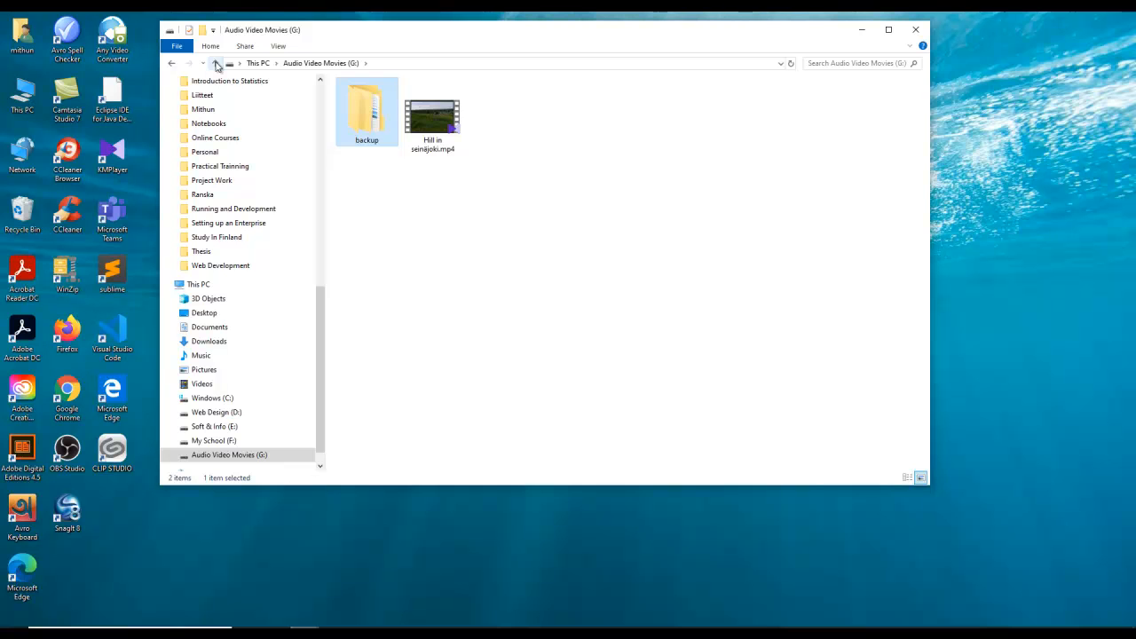
left_click(216, 64)
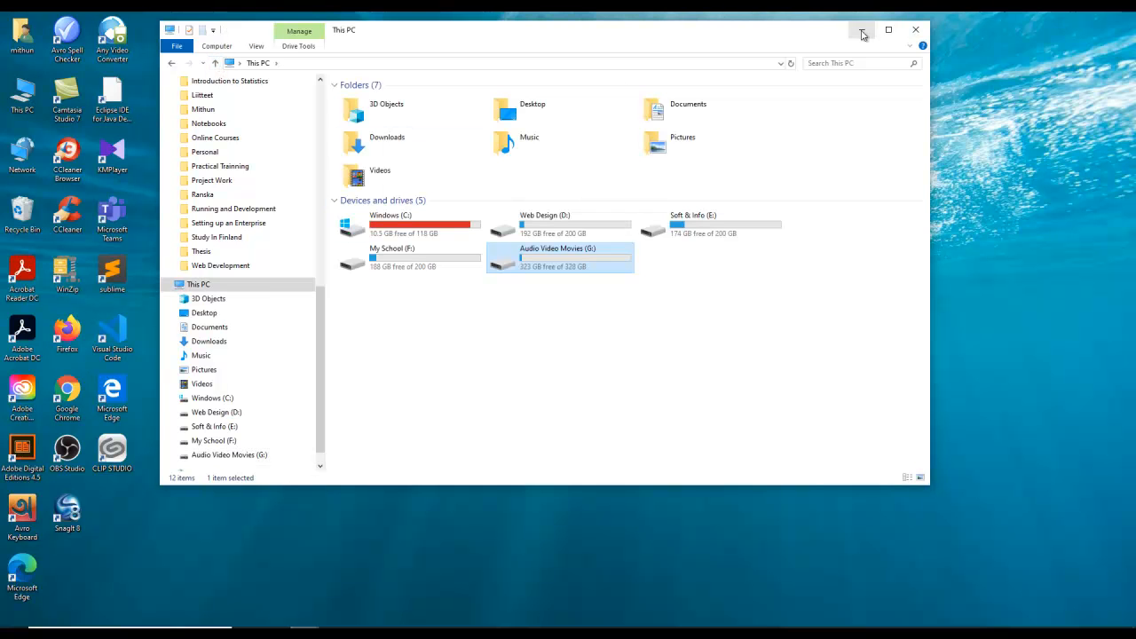
left_click(862, 32)
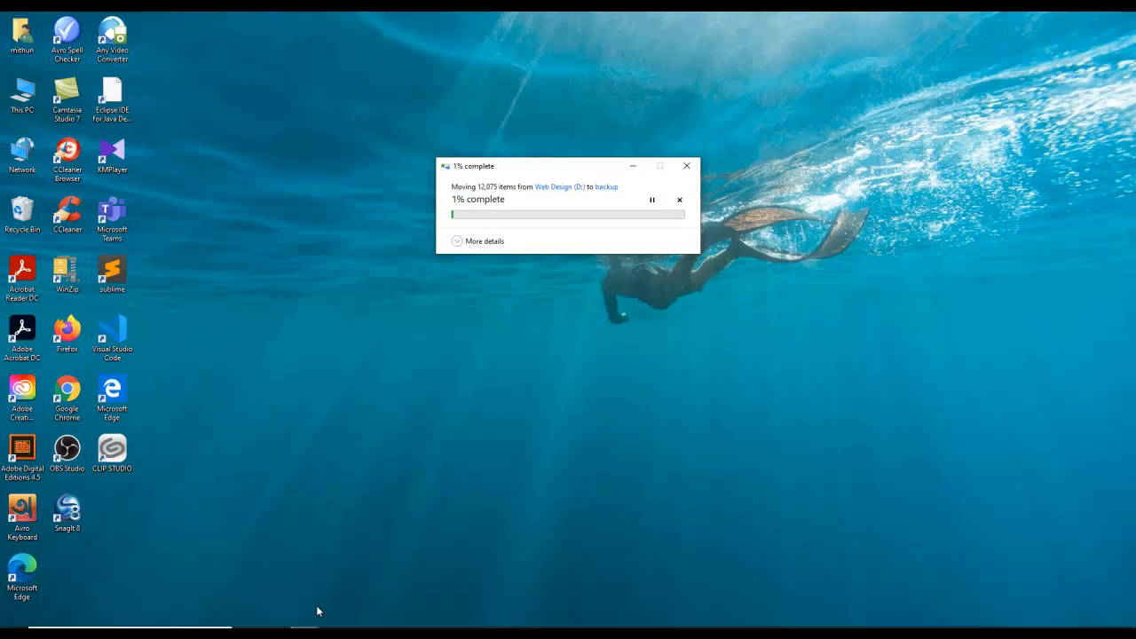
left_click(248, 575)
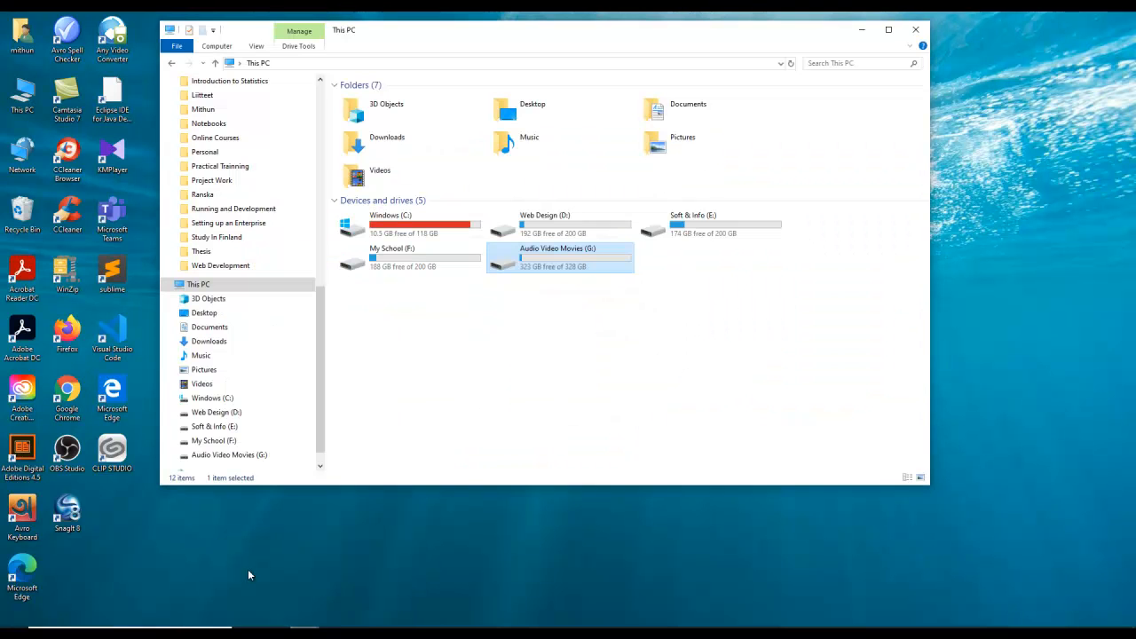
left_click(336, 565)
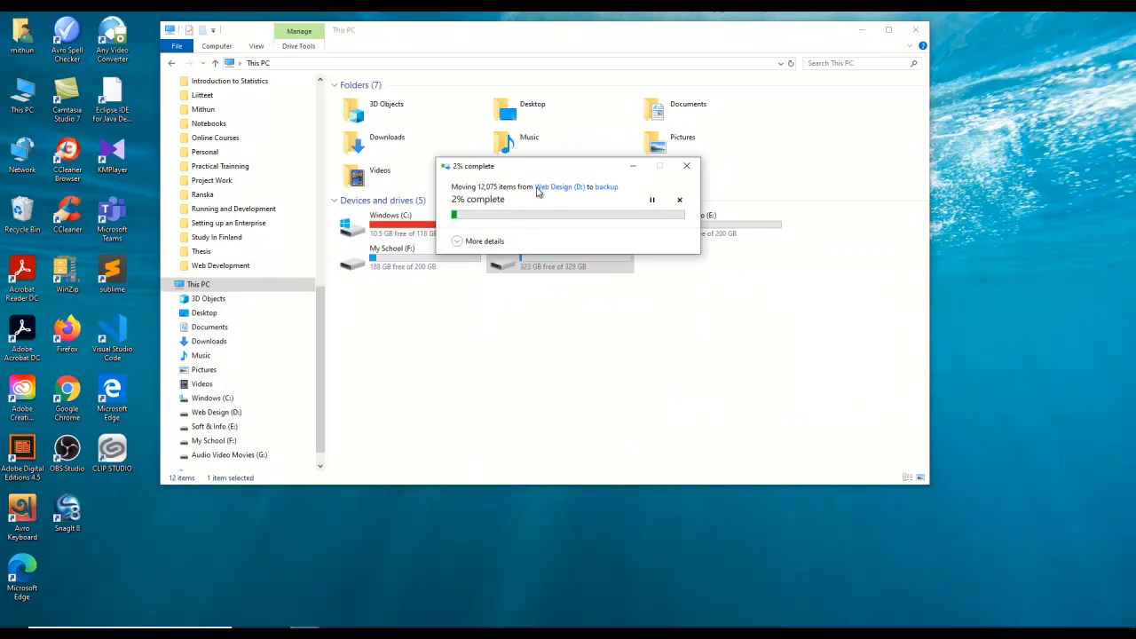
left_click_drag(553, 168, 581, 309)
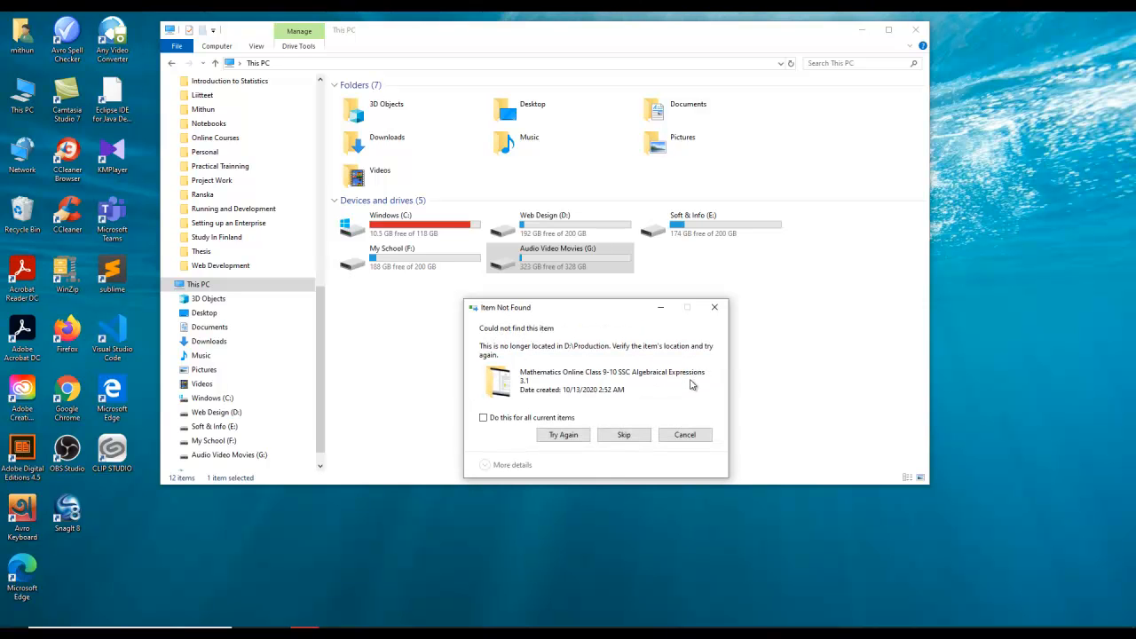
Skip the folder that could not be found during the transfer and refresh the This PC view.
left_click(623, 435)
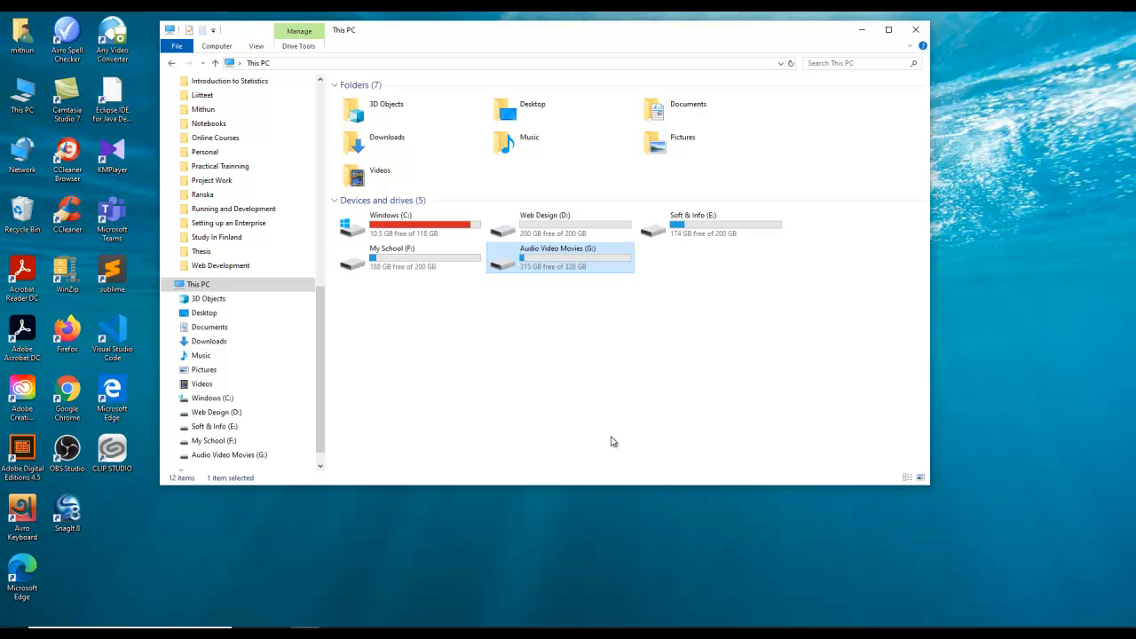
right_click(558, 321)
left_click(595, 361)
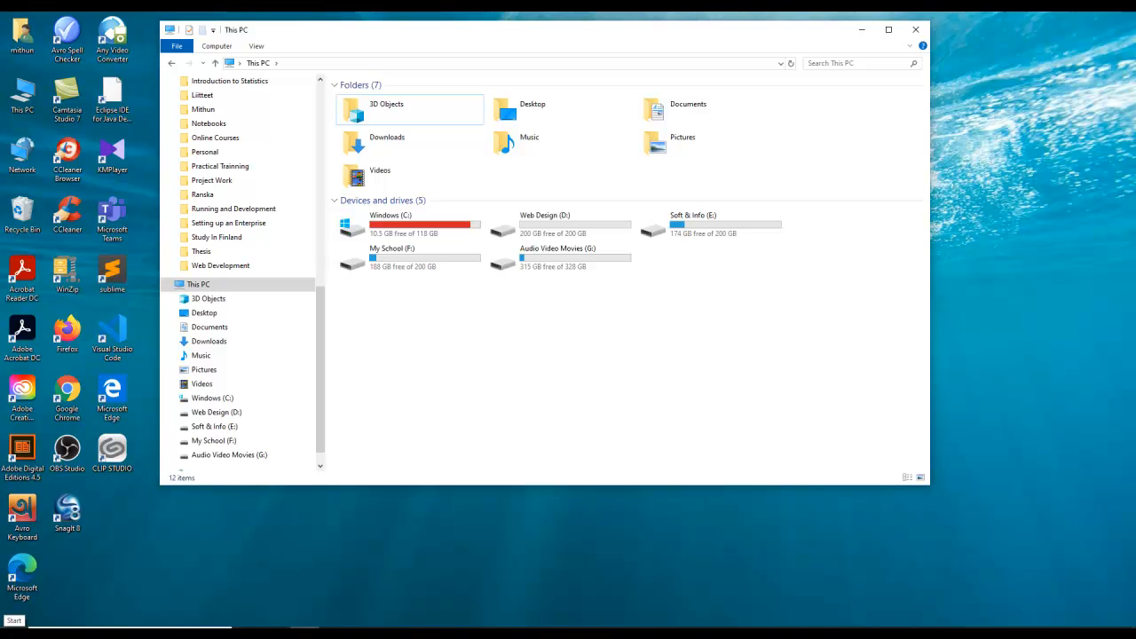
Open Disk Management, place its window beside the drive list, and enlarge it to show all partitions of both disks.
right_click(13, 633)
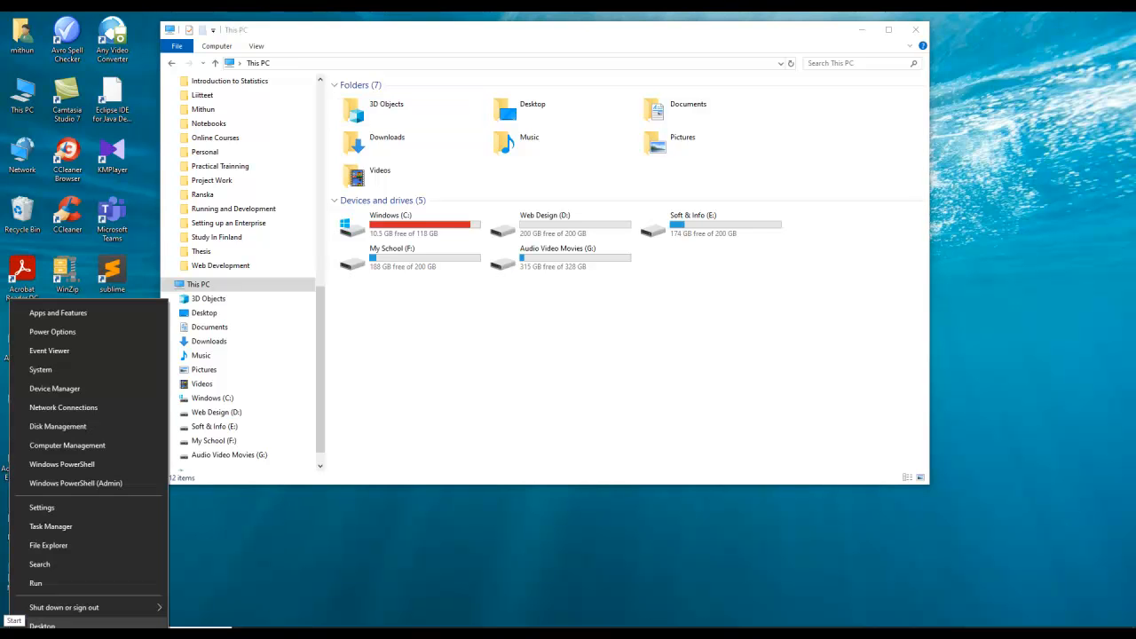
left_click(67, 426)
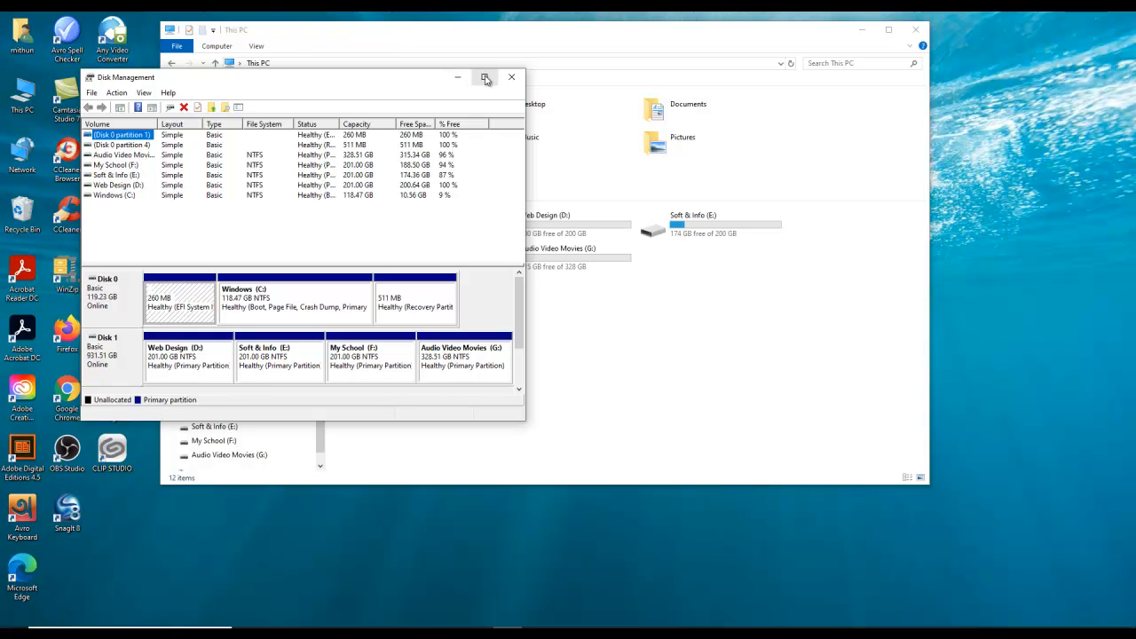
left_click_drag(394, 79, 762, 78)
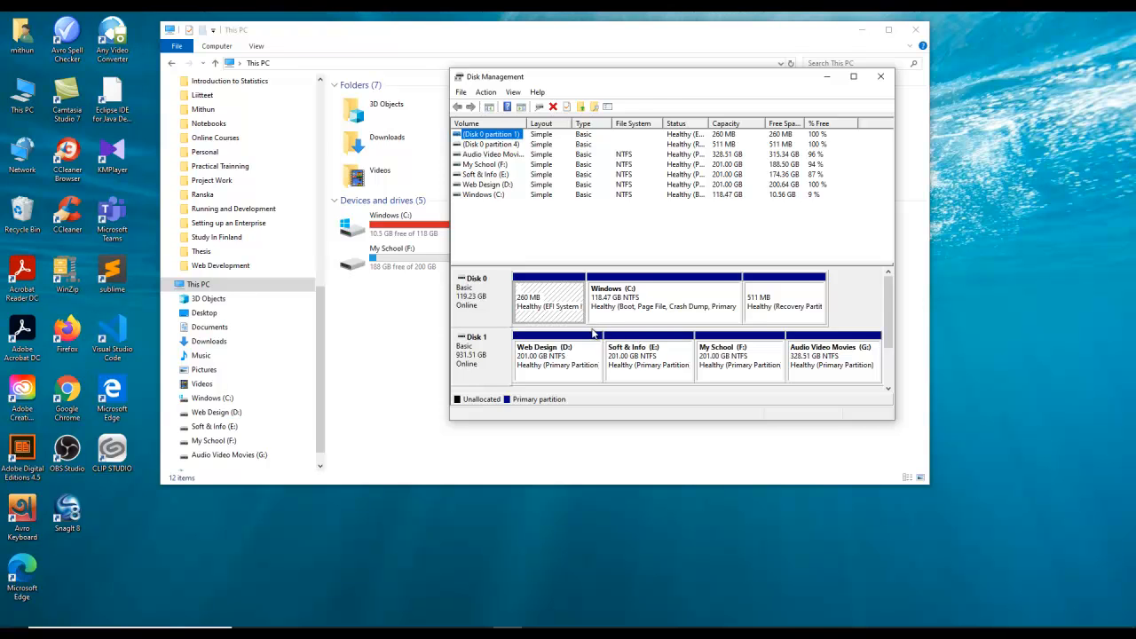
left_click_drag(665, 81, 732, 83)
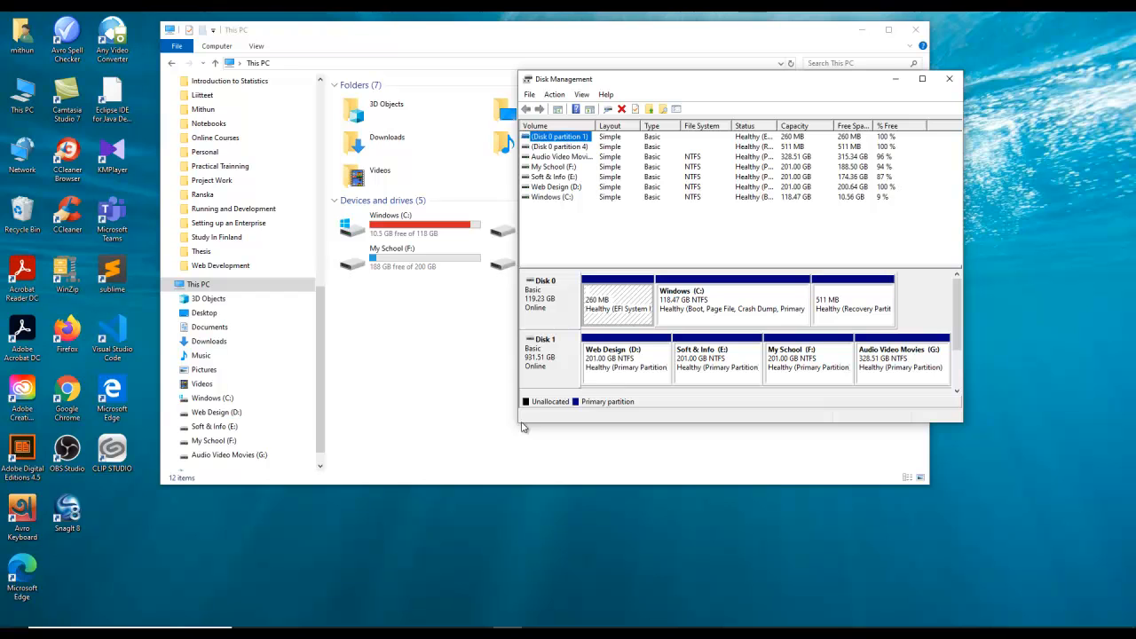
left_click_drag(521, 424, 470, 478)
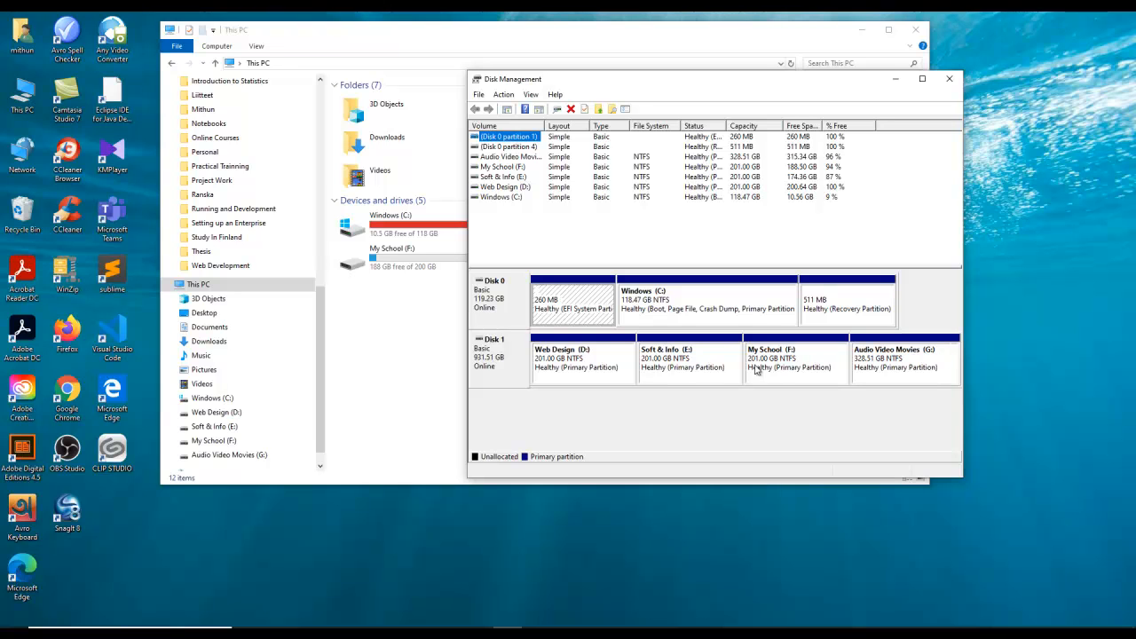
Compare the volume operations offered for the Windows (C:), Web Design (D:) and Soft & Info (E:) partitions.
left_click(566, 366)
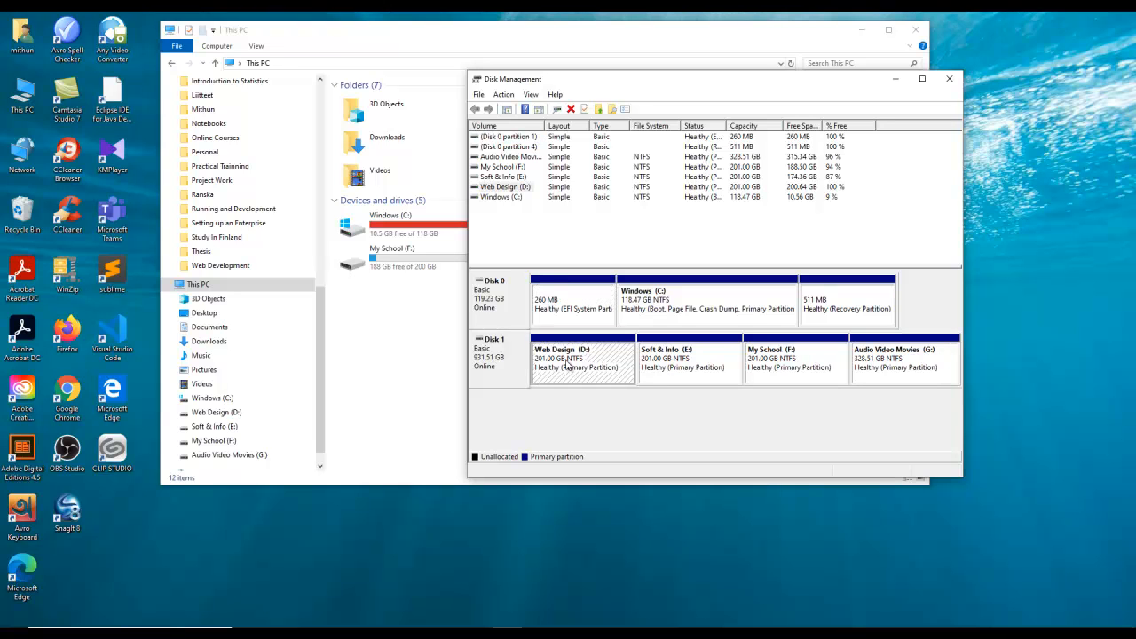
right_click(652, 303)
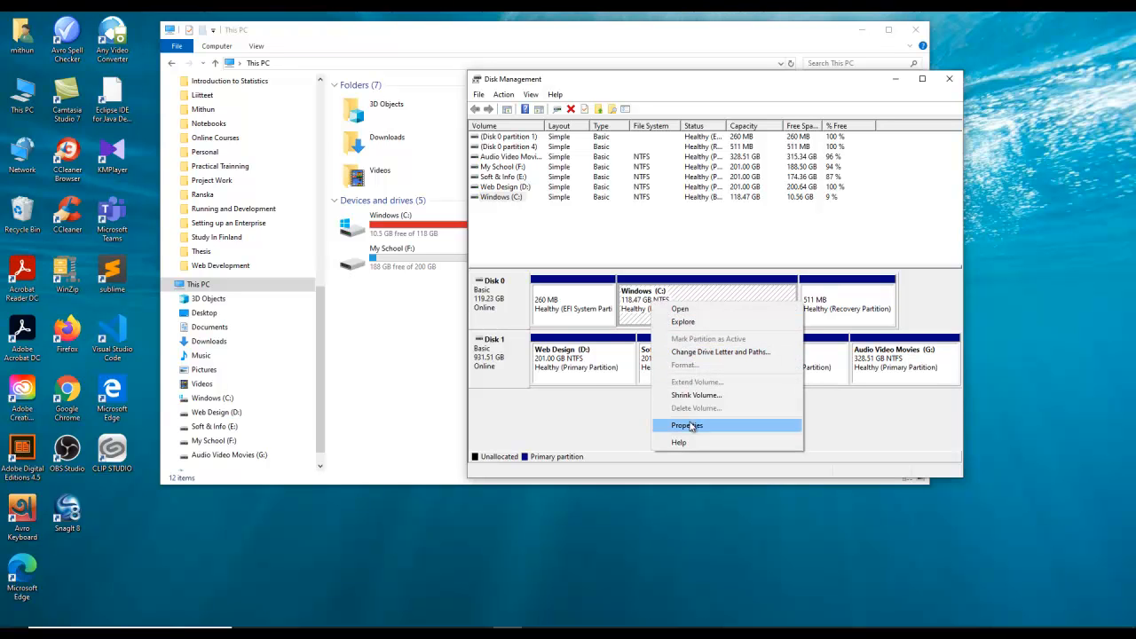
left_click(590, 371)
right_click(573, 362)
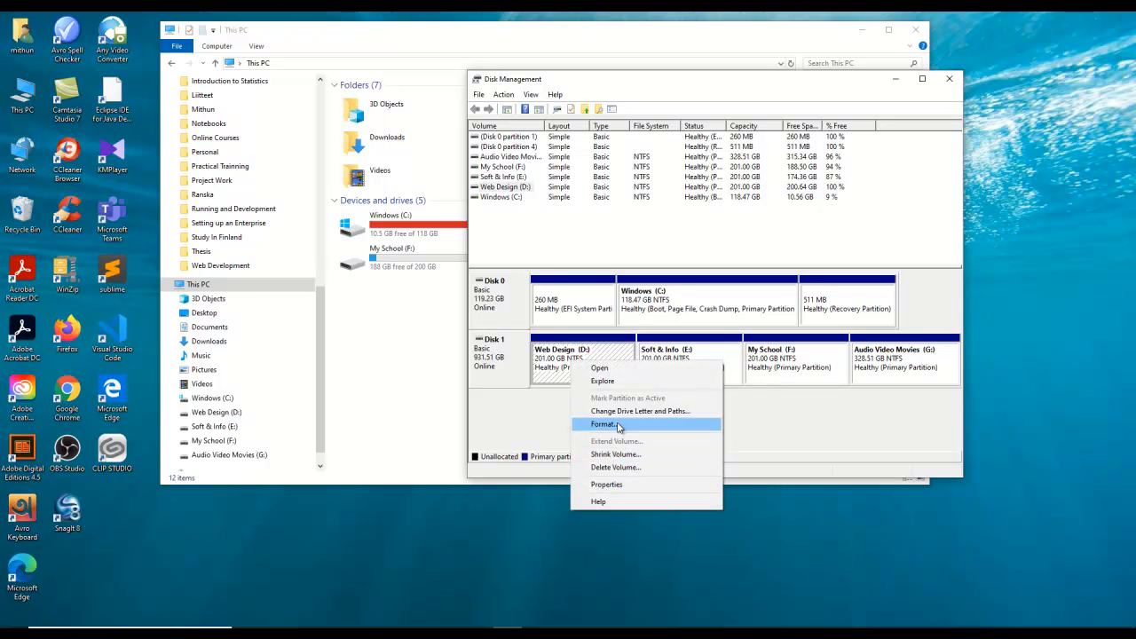
left_click(679, 358)
right_click(679, 358)
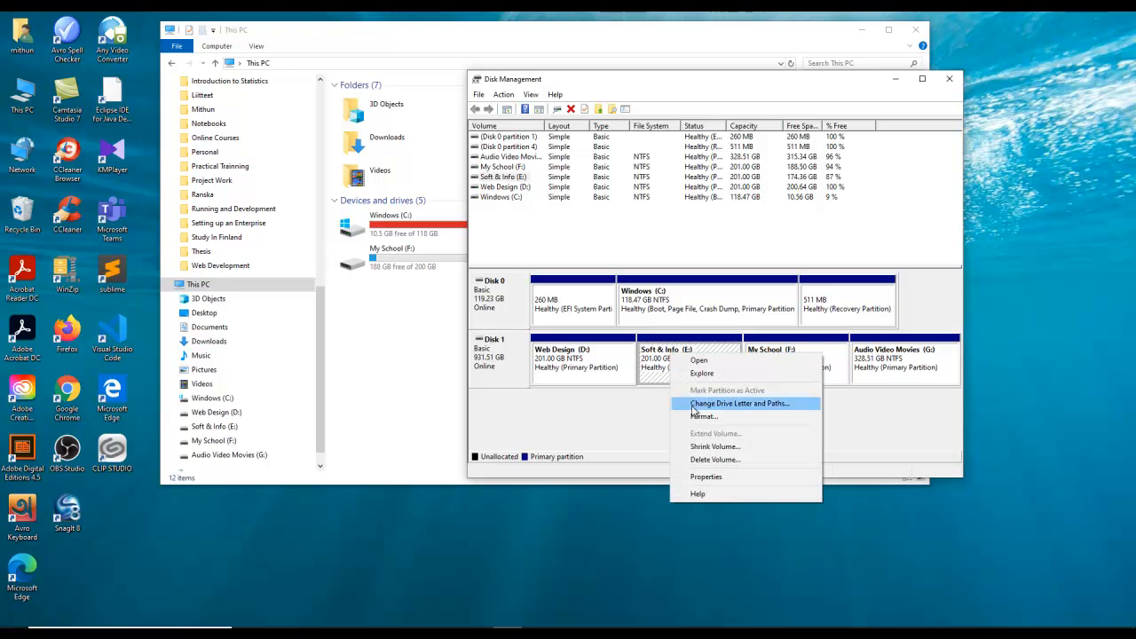
left_click(589, 367)
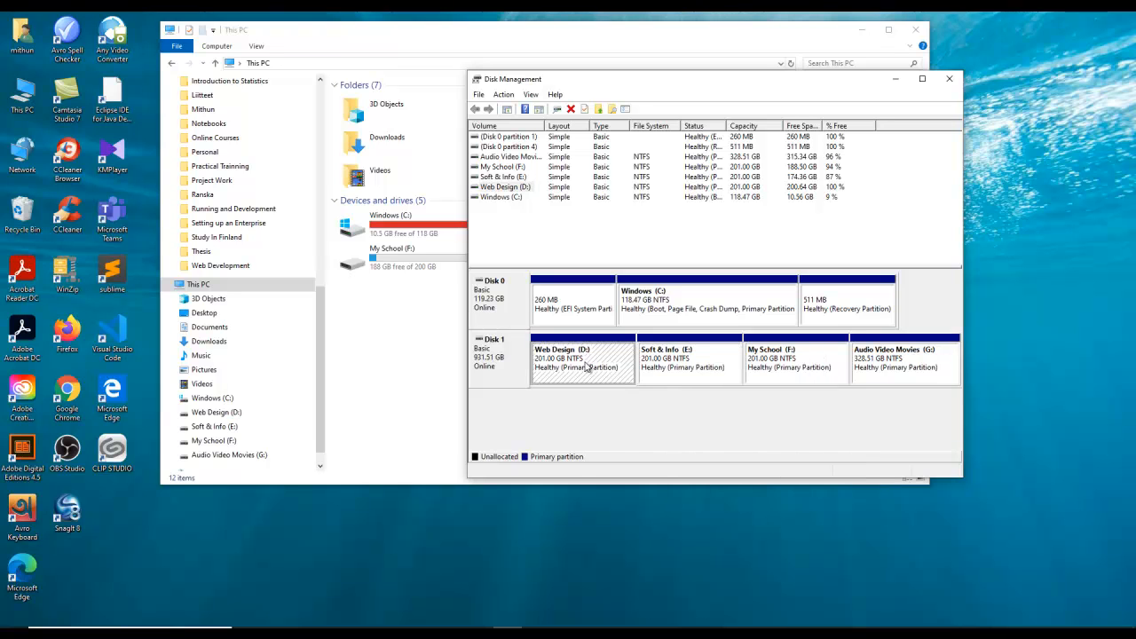
Start a quick format of Web Design (D:) as NTFS with the default allocation unit size, accepting the data erasure.
right_click(561, 355)
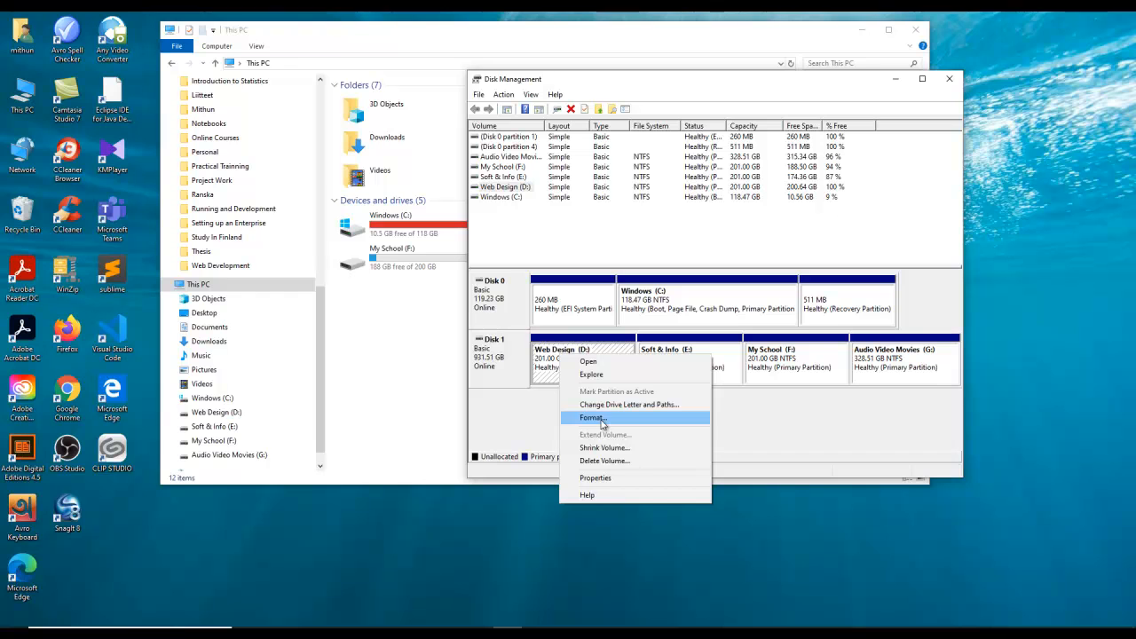
left_click(601, 420)
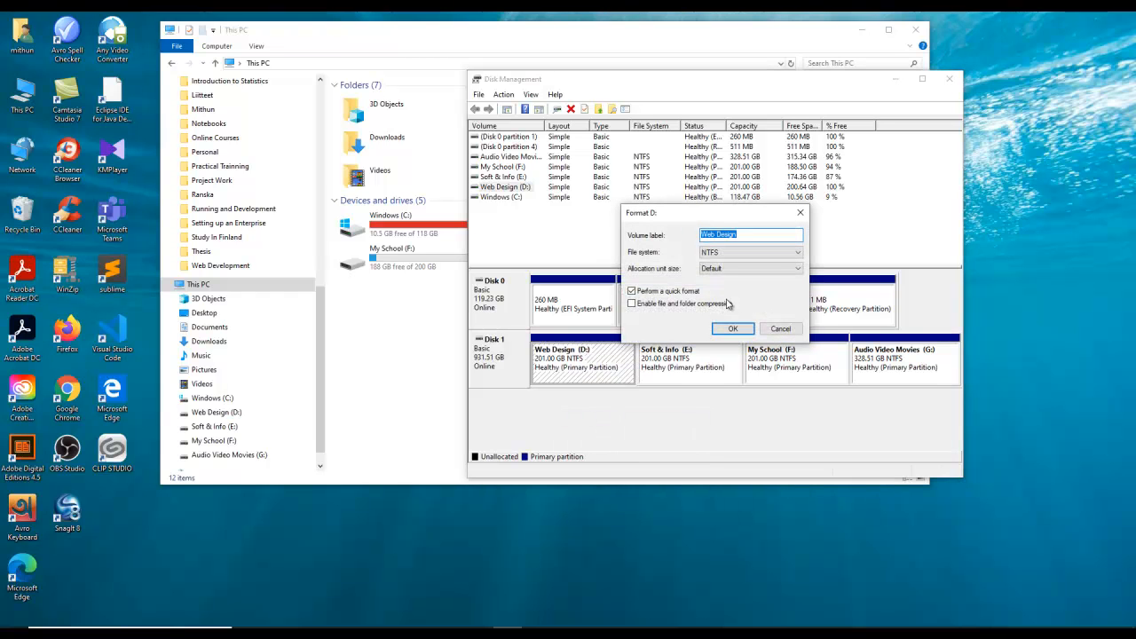
left_click(733, 329)
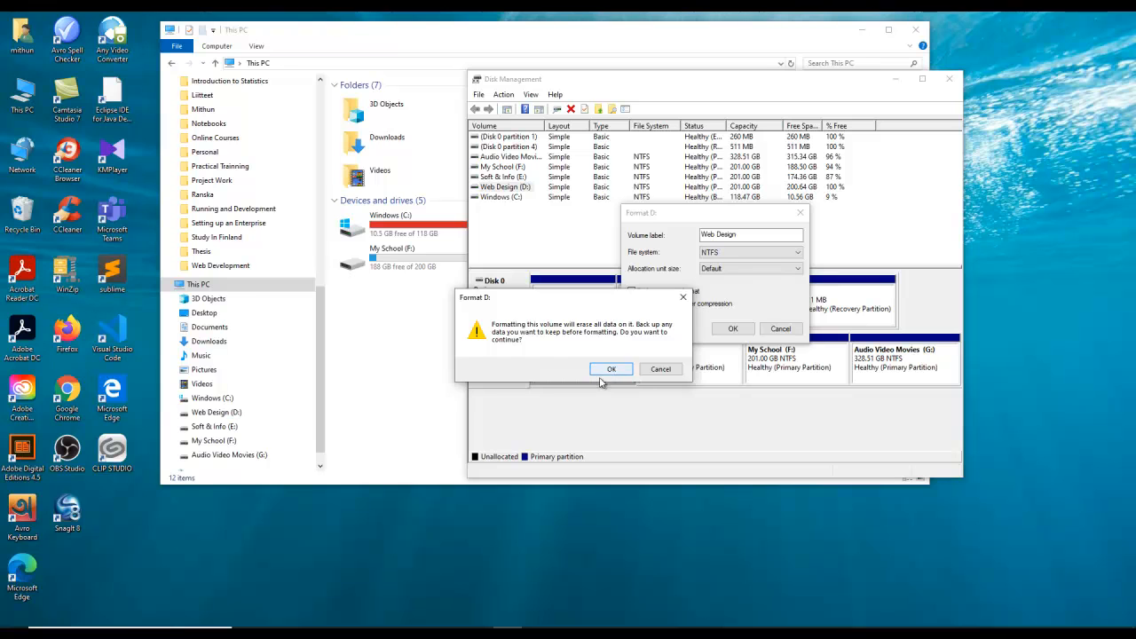
left_click(611, 369)
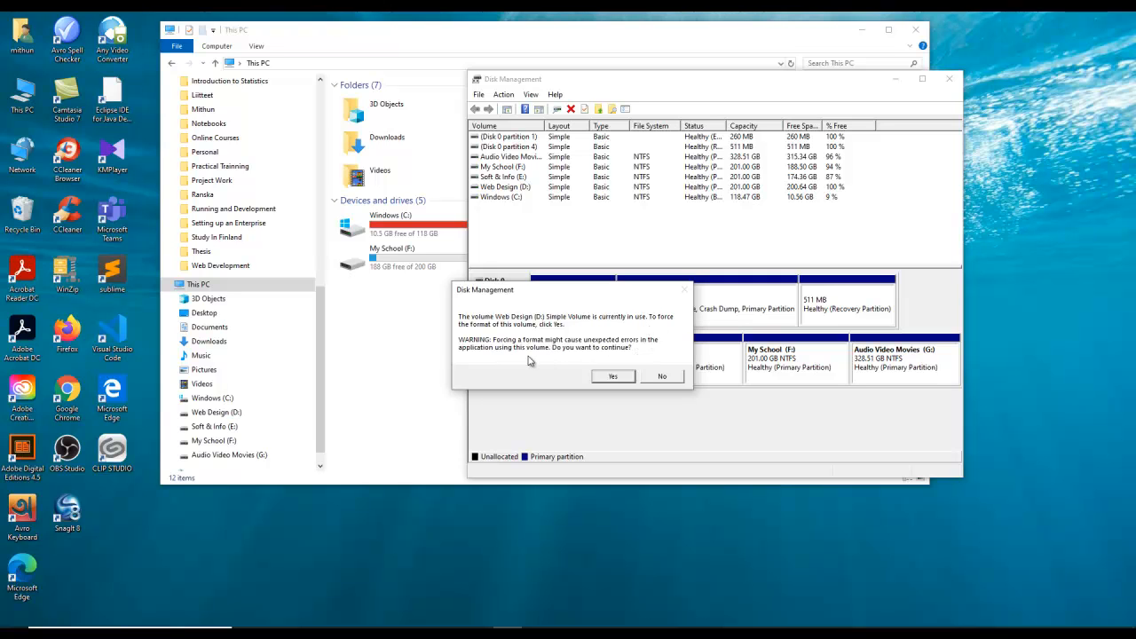
Switch to File Explorer, examine what remains in the Production folder on Web Design (D:), and return to This PC.
left_click(399, 367)
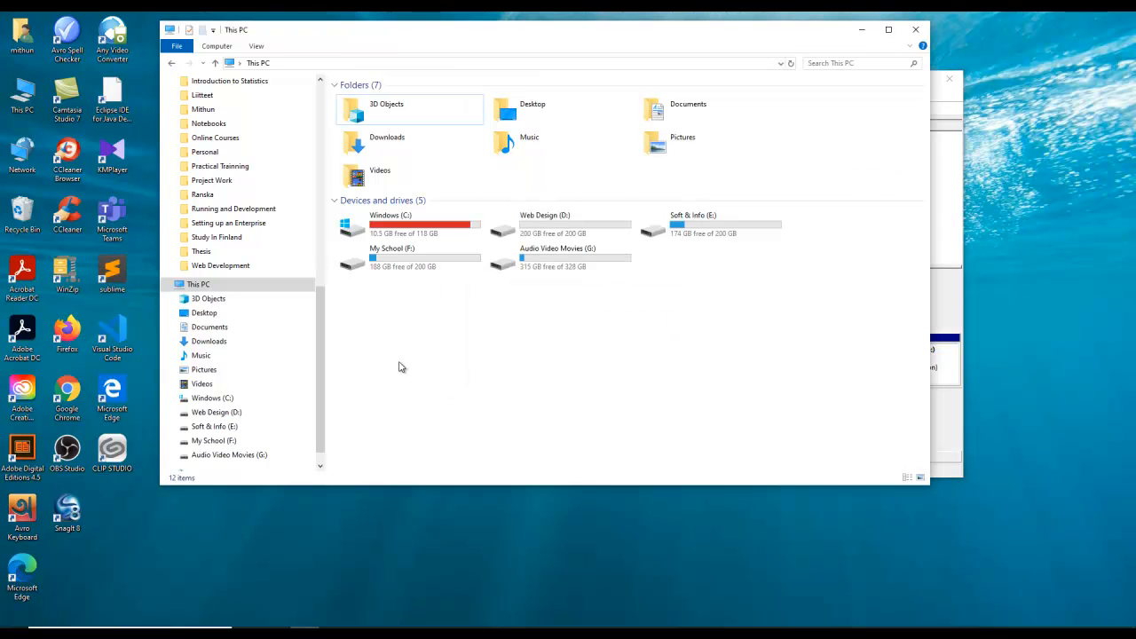
left_click(532, 238)
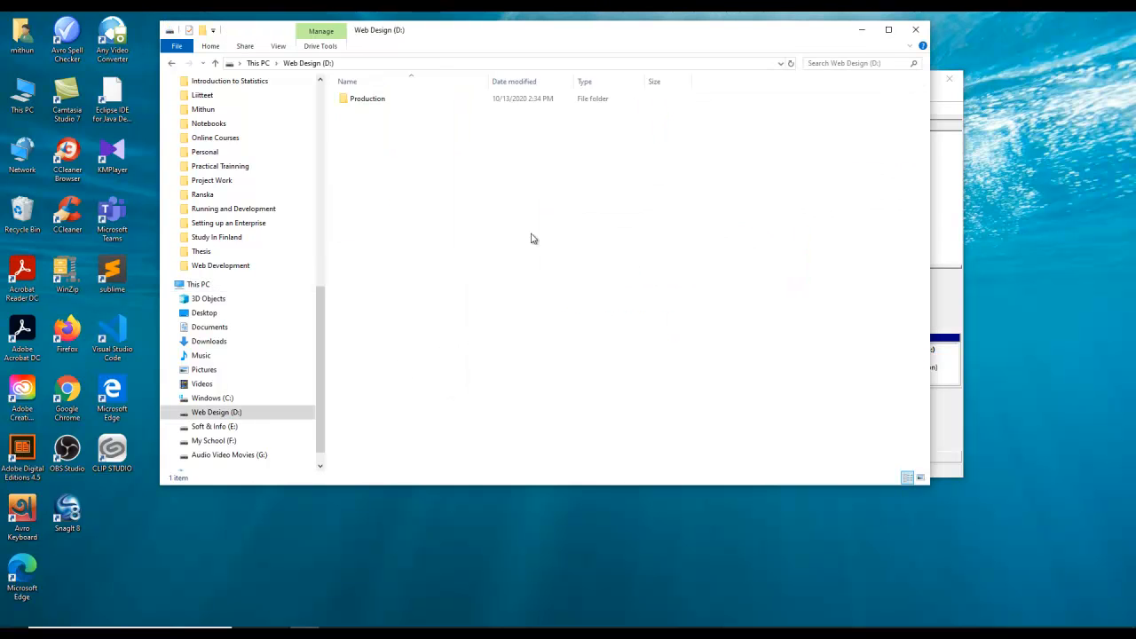
double_click(371, 100)
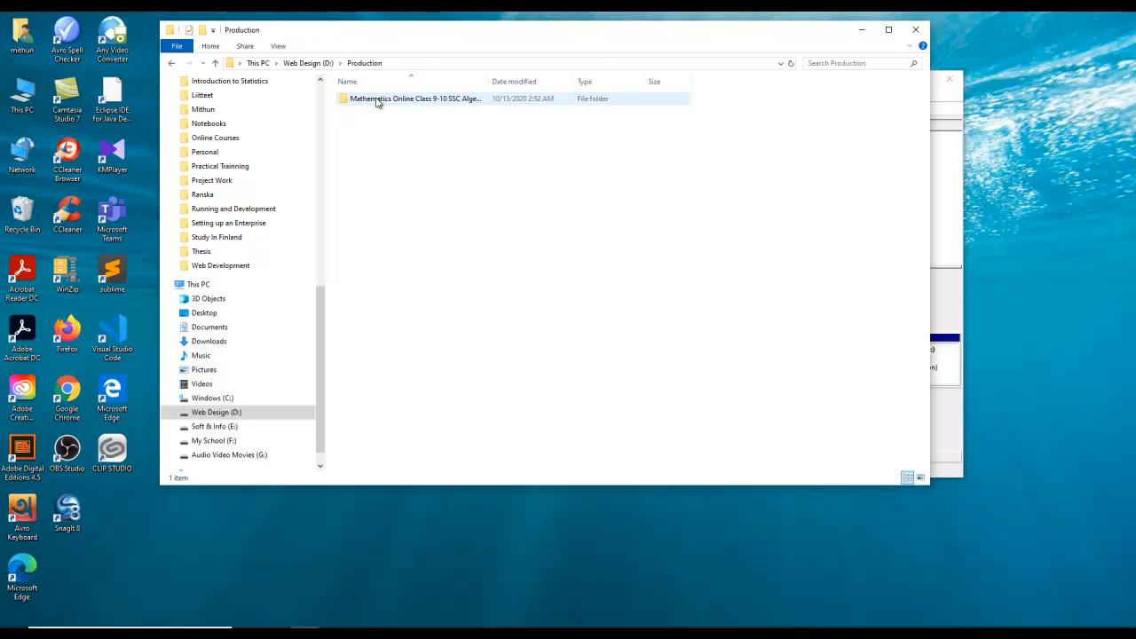
left_click(215, 64)
left_click(215, 64)
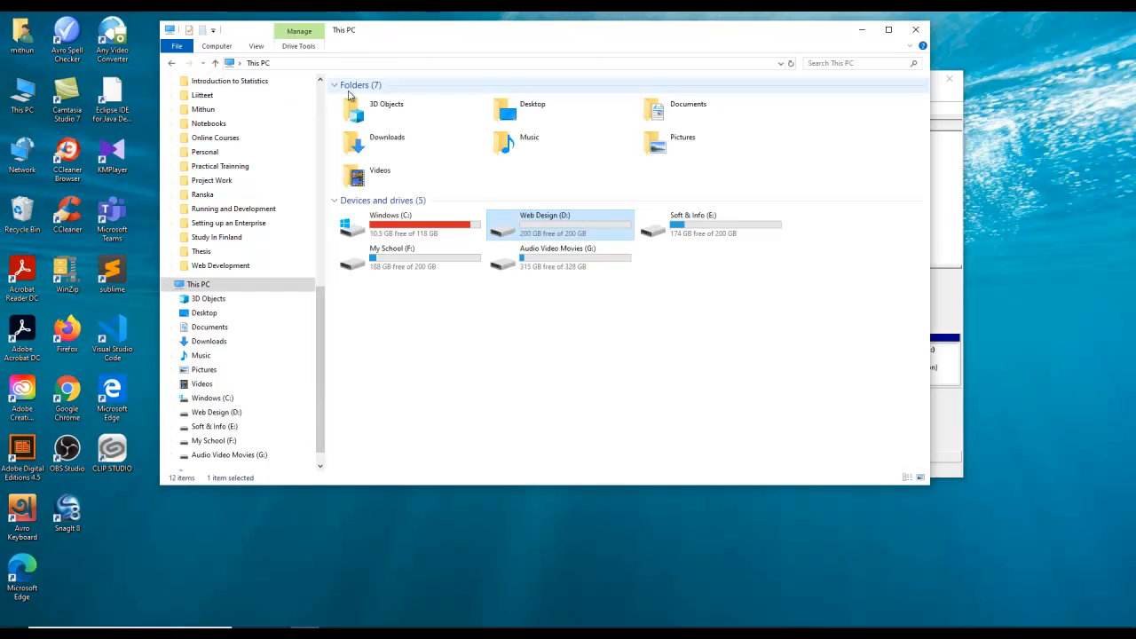
Try to delete the Production folder from the Web Design (D:) drive, retrying once before dismissing the dialog.
double_click(524, 224)
left_click(373, 102)
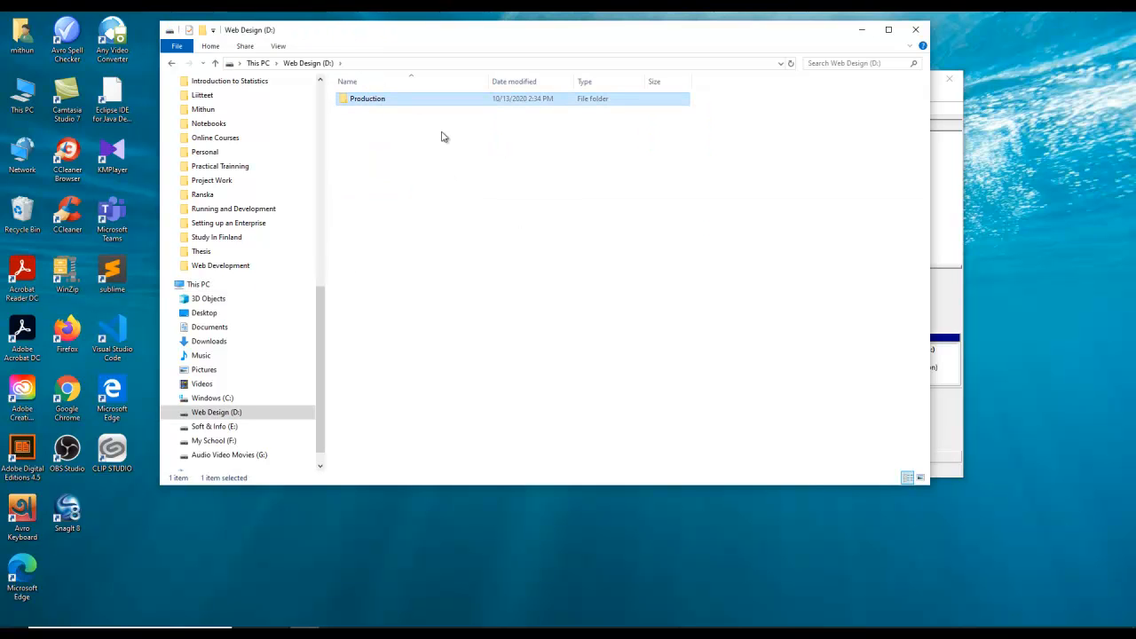
key("Delete")
left_click(592, 267)
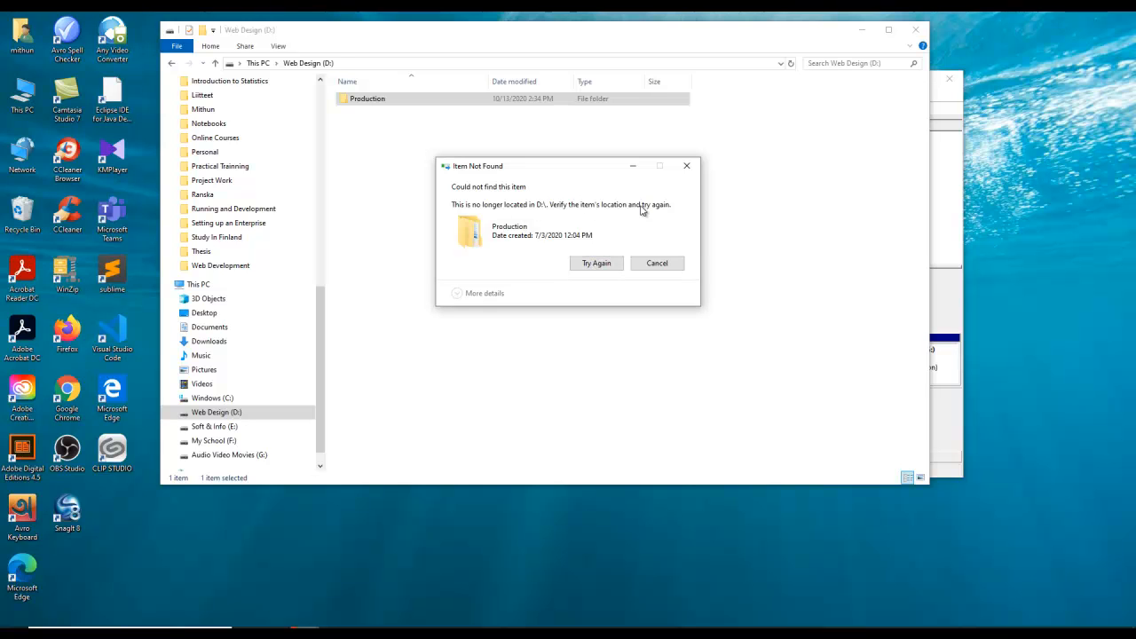
left_click(596, 264)
left_click(690, 167)
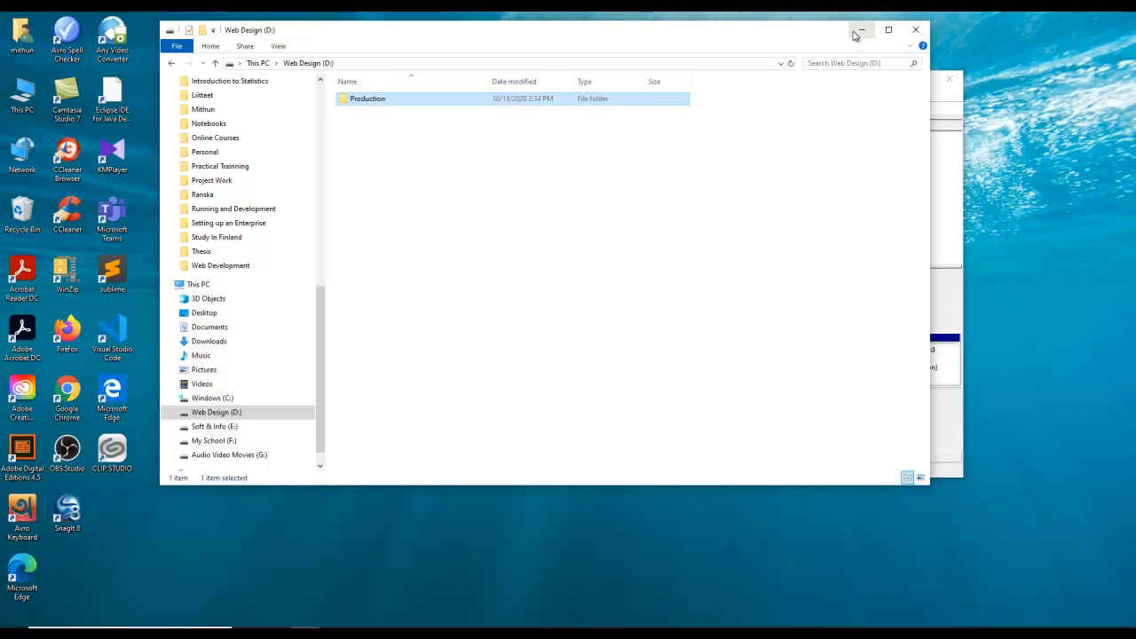
Return to This PC and check the format progress of Web Design (D:) in Disk Management.
left_click(216, 64)
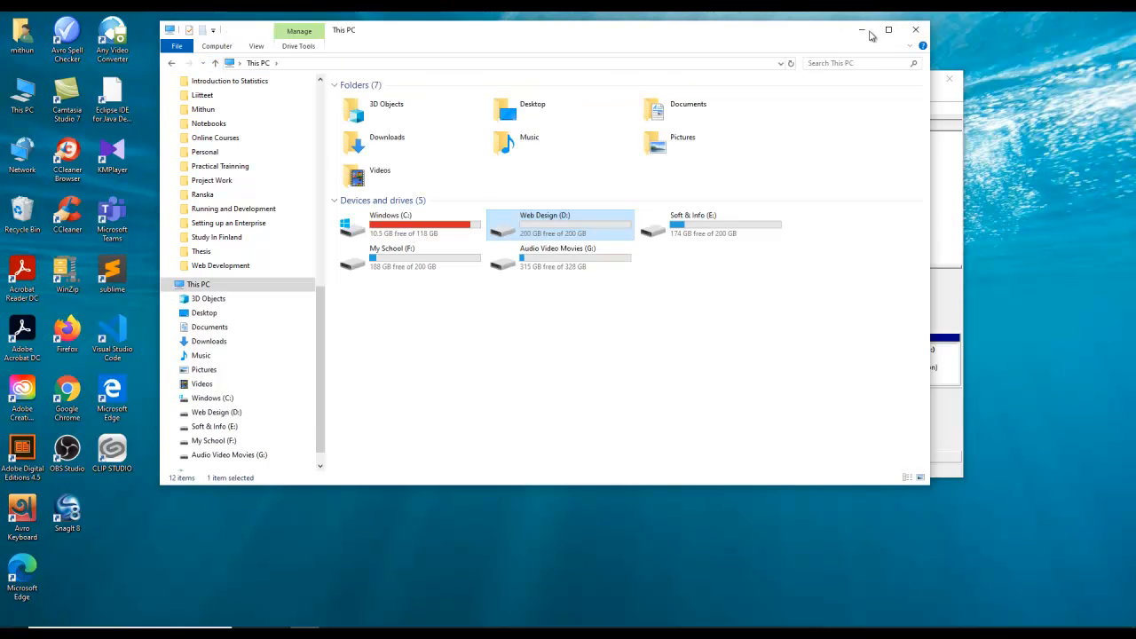
left_click(939, 204)
left_click(613, 376)
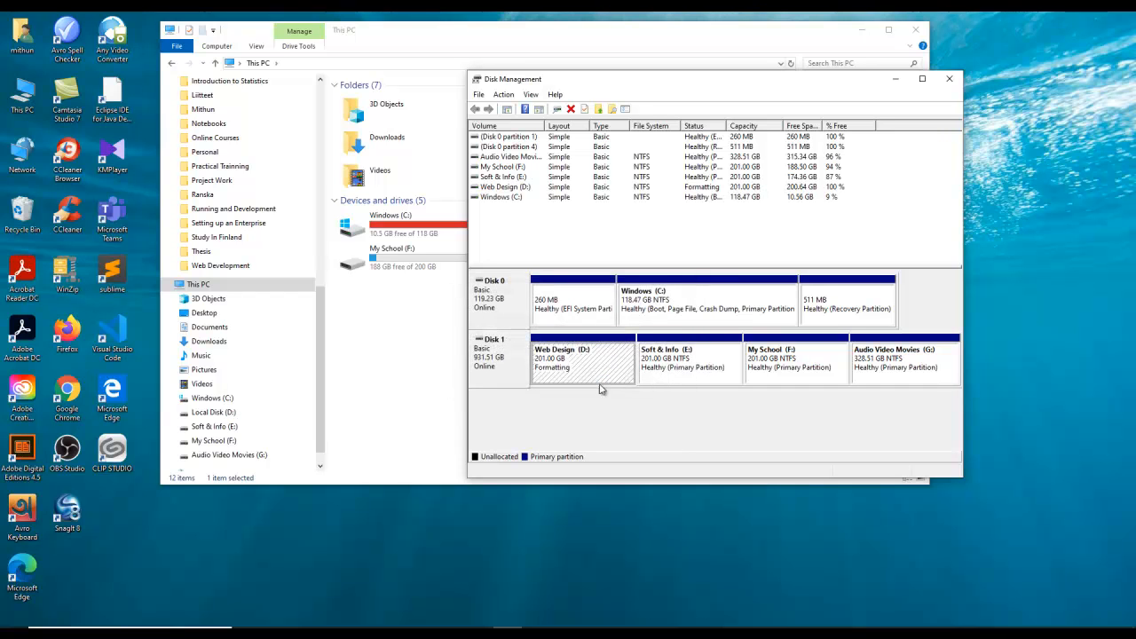
Switch to File Explorer, open Web Design (D:) to check its contents, and return to This PC.
left_click(424, 351)
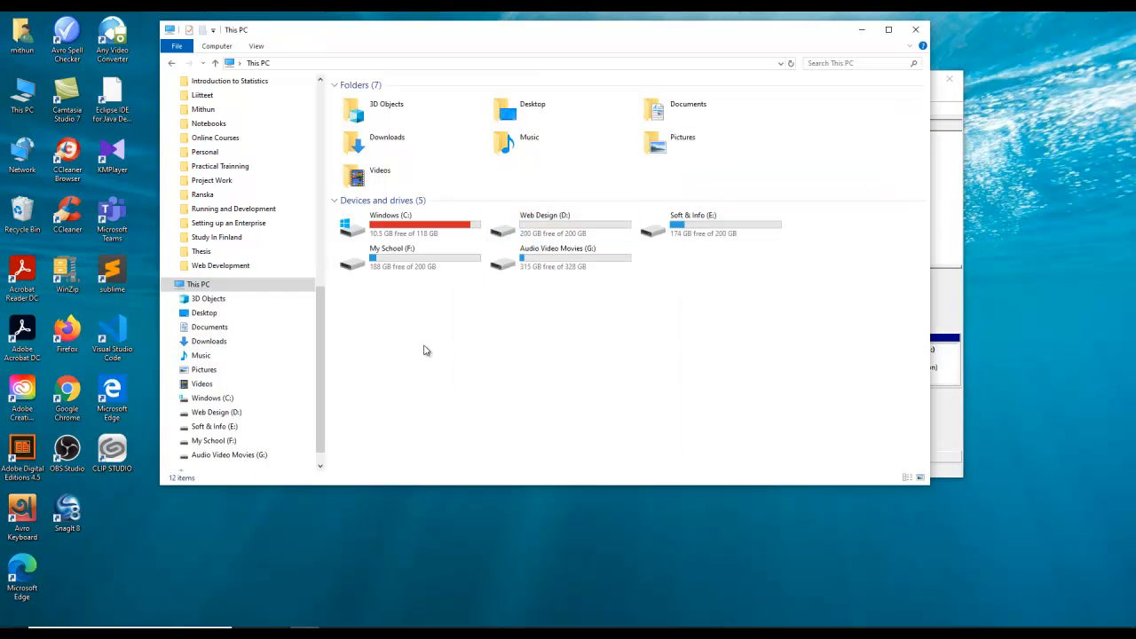
double_click(556, 235)
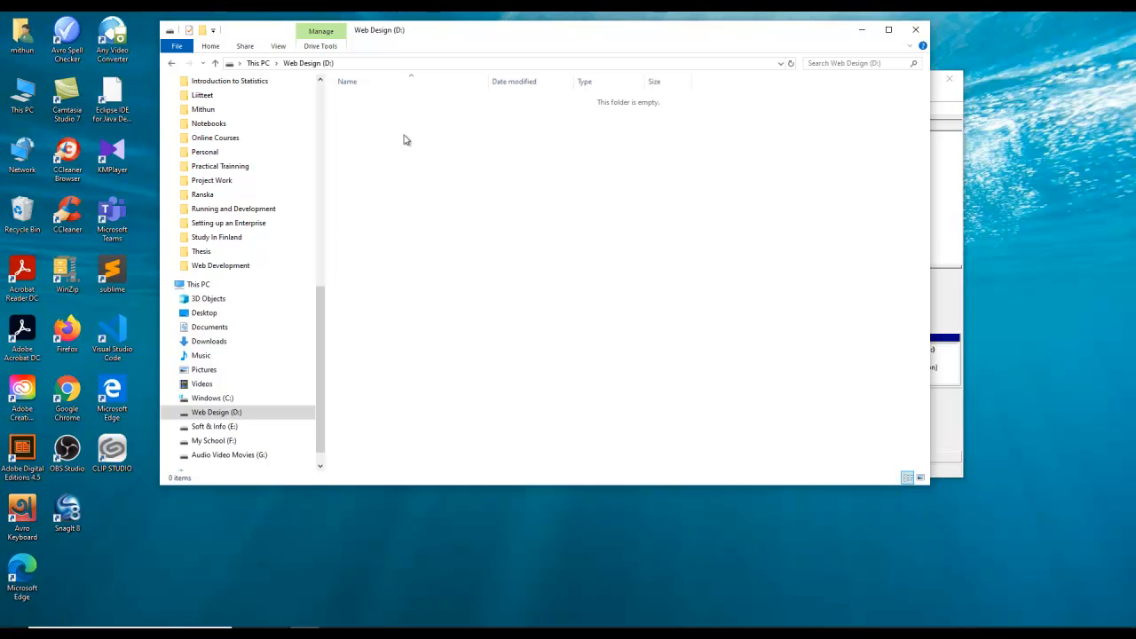
right_click(509, 154)
left_click(560, 203)
left_click(214, 63)
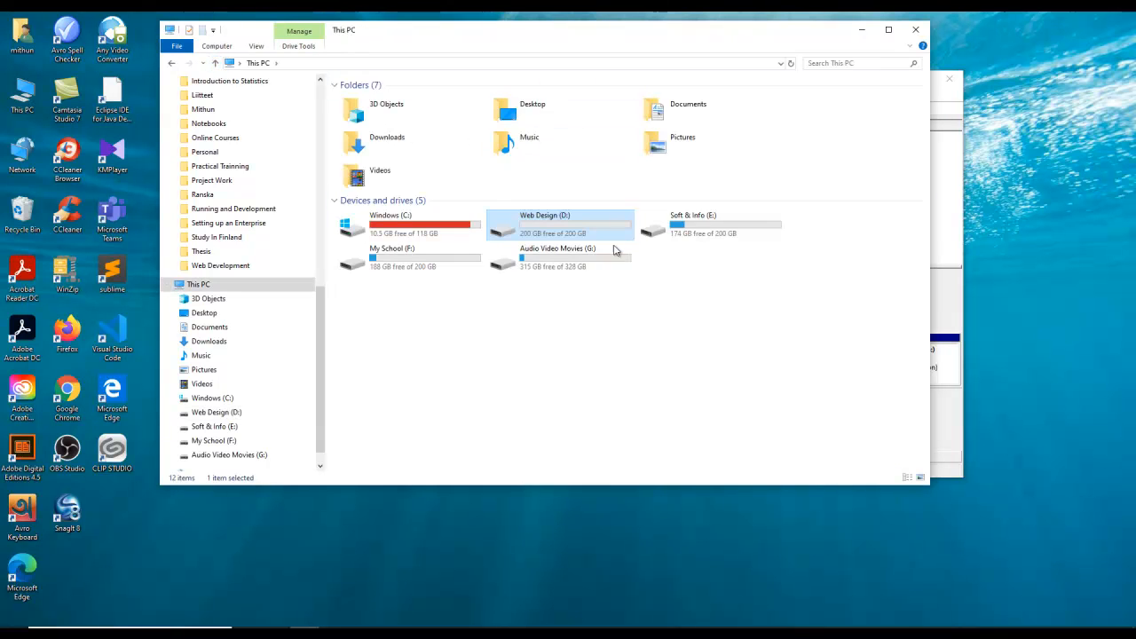
Switch to Disk Management and compare the volume operations offered for Windows (C:) and the formatted Web Design (D:).
left_click(955, 229)
left_click(575, 380)
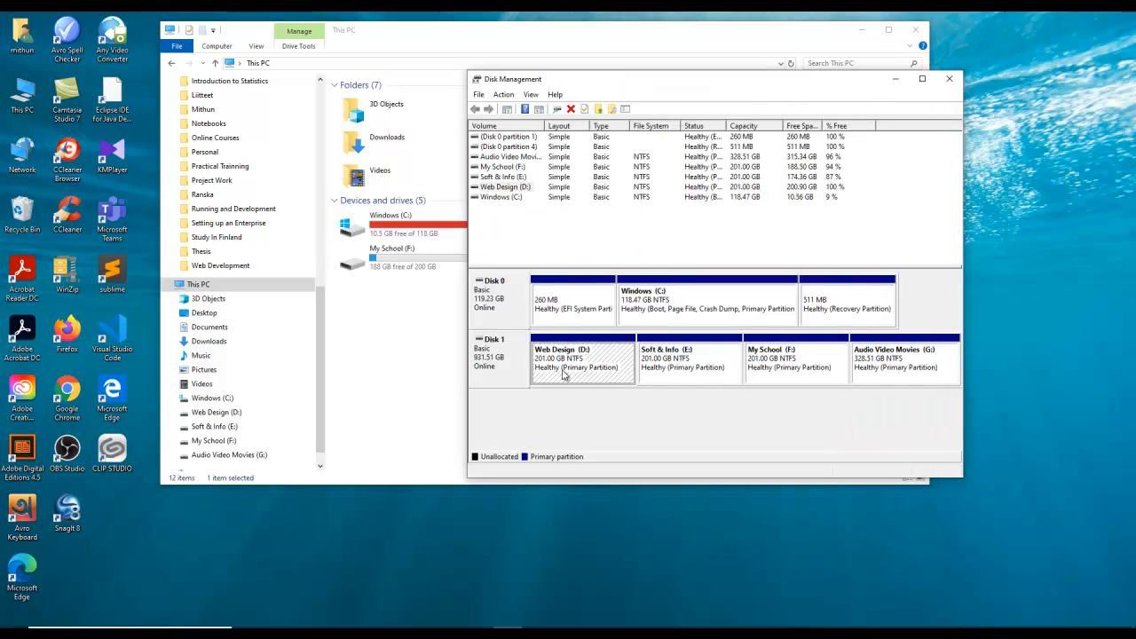
left_click(654, 318)
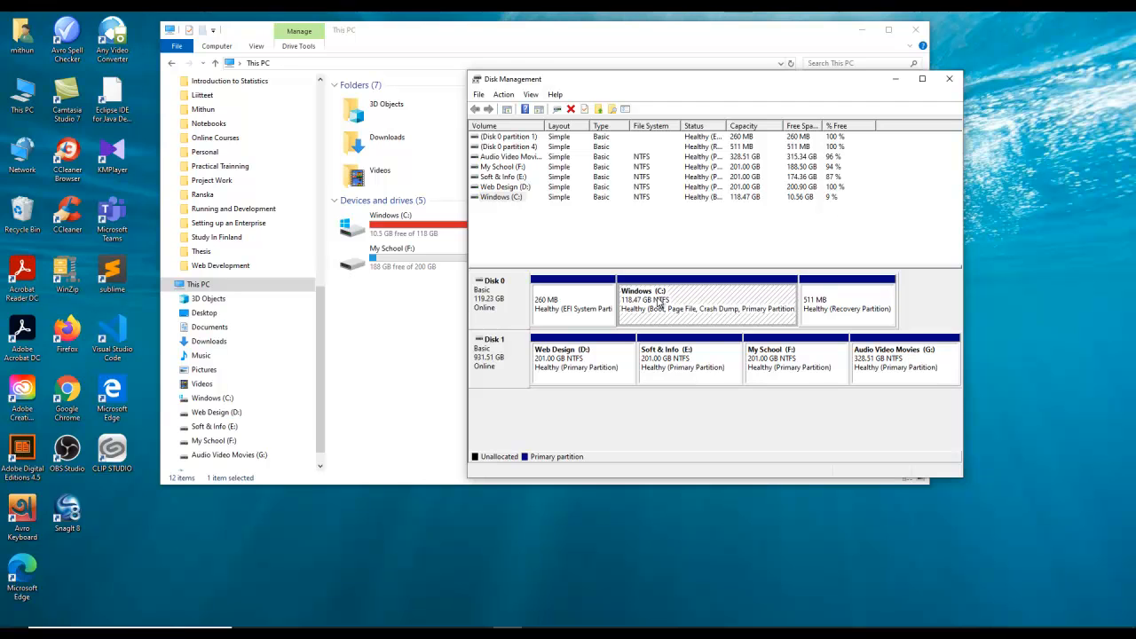
right_click(659, 300)
left_click(579, 358)
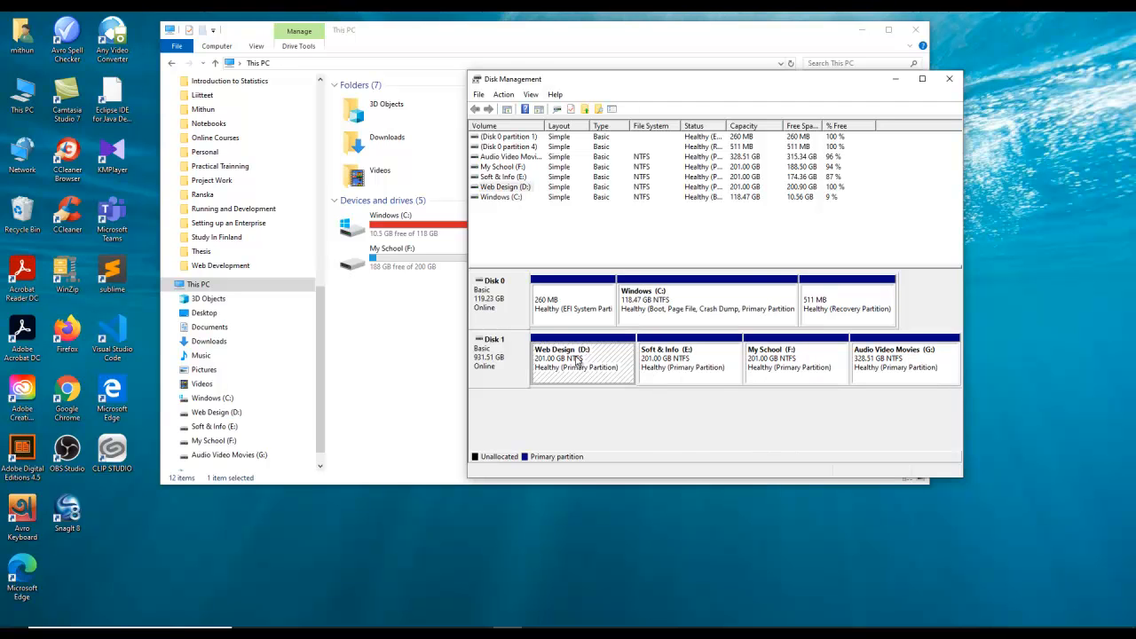
right_click(577, 356)
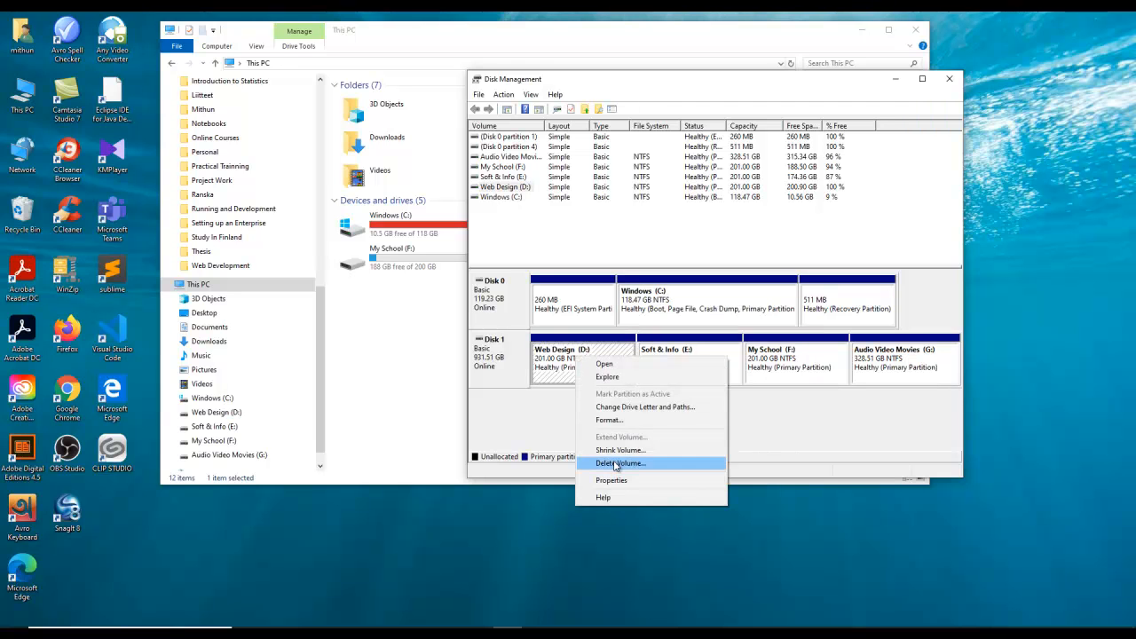
left_click(552, 364)
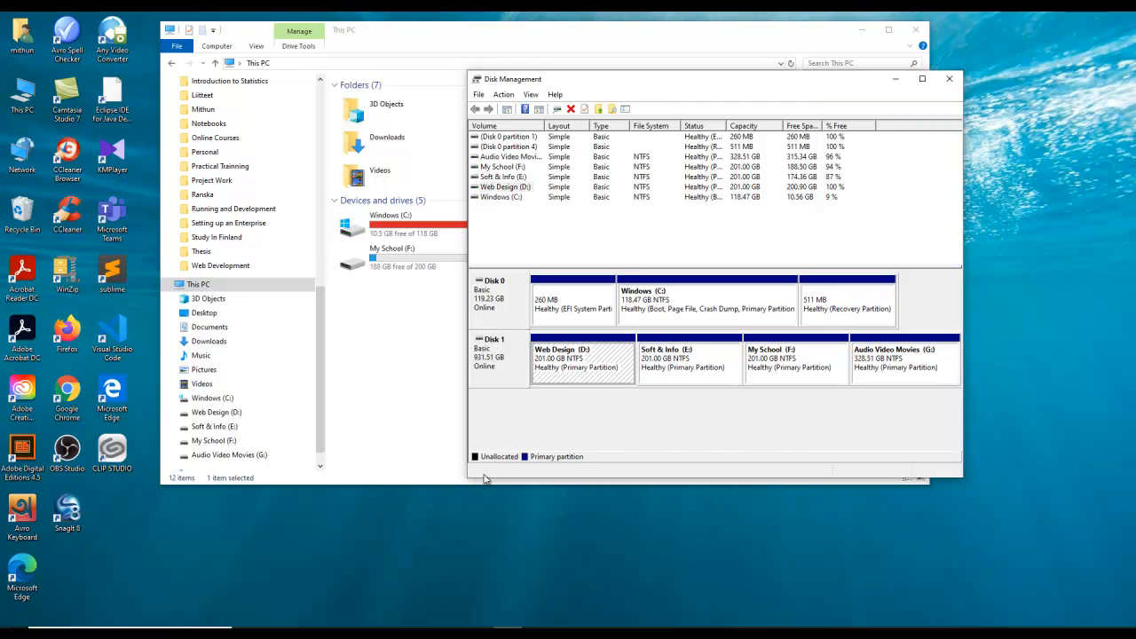
Review the available shrink space for the Web Design (D:) volume and close the dialog without shrinking.
right_click(560, 363)
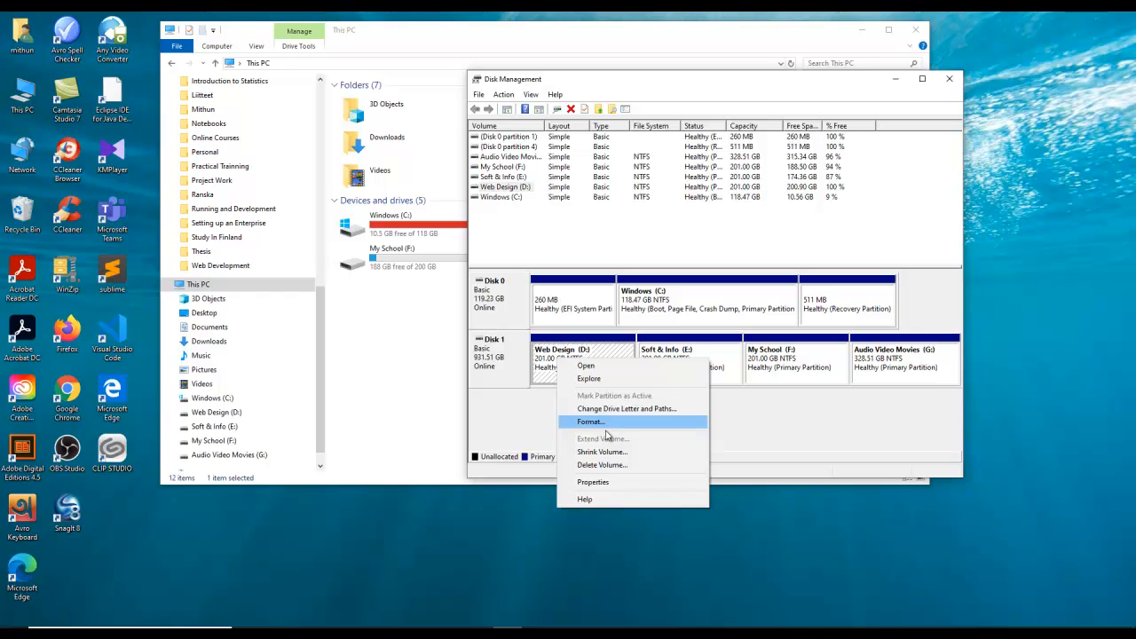
left_click(608, 454)
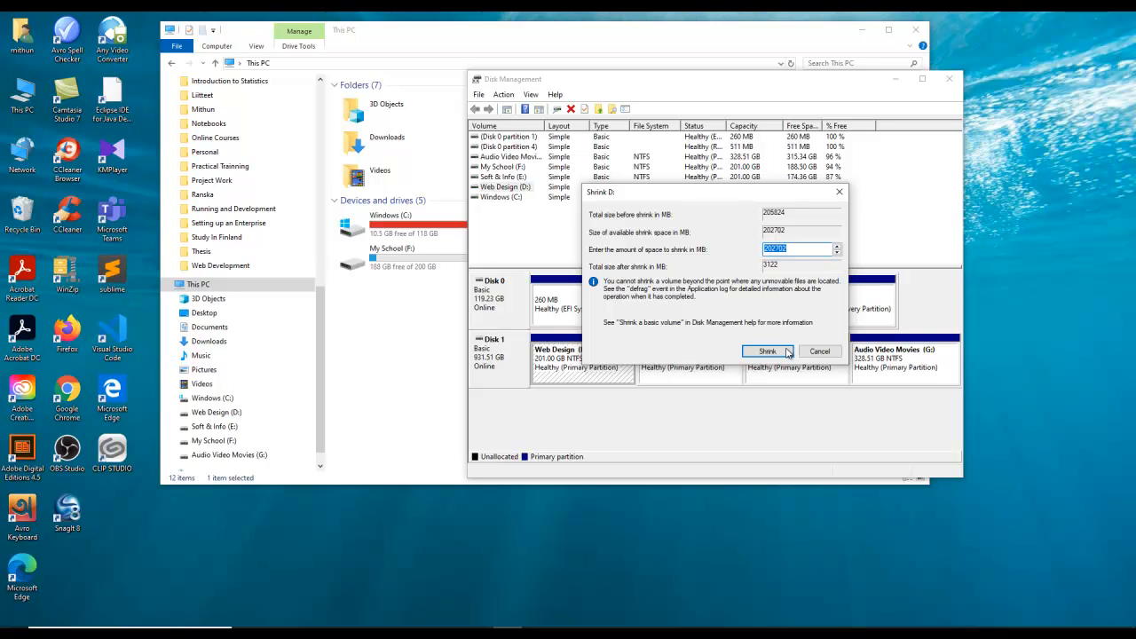
left_click(840, 192)
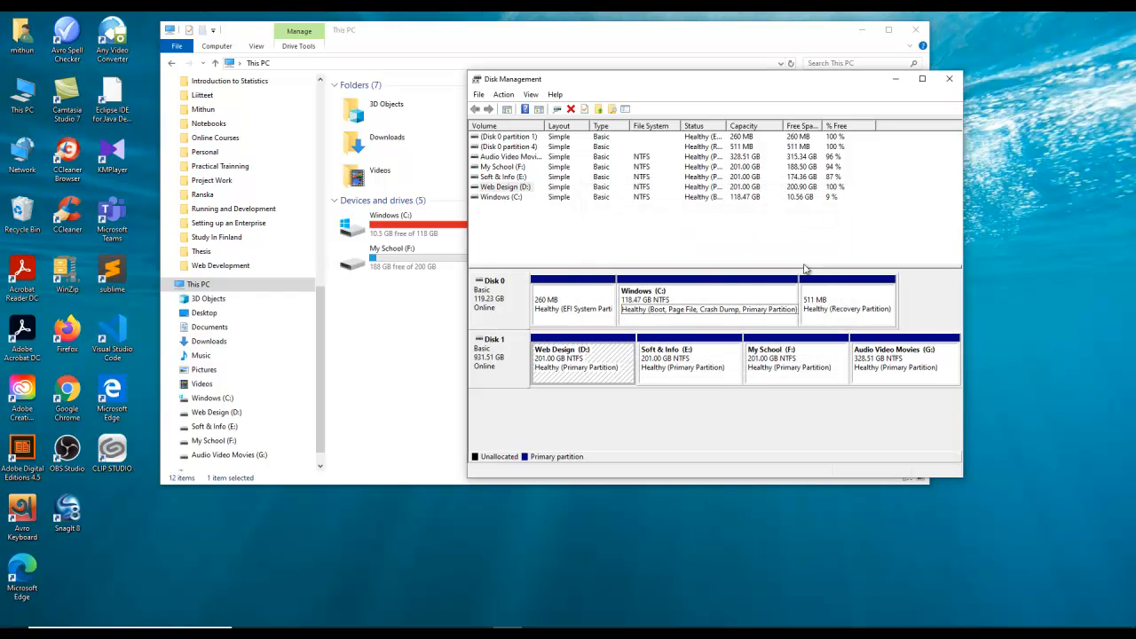
Delete the Web Design (D:) volume from Disk 1, accepting the data erasure.
right_click(574, 359)
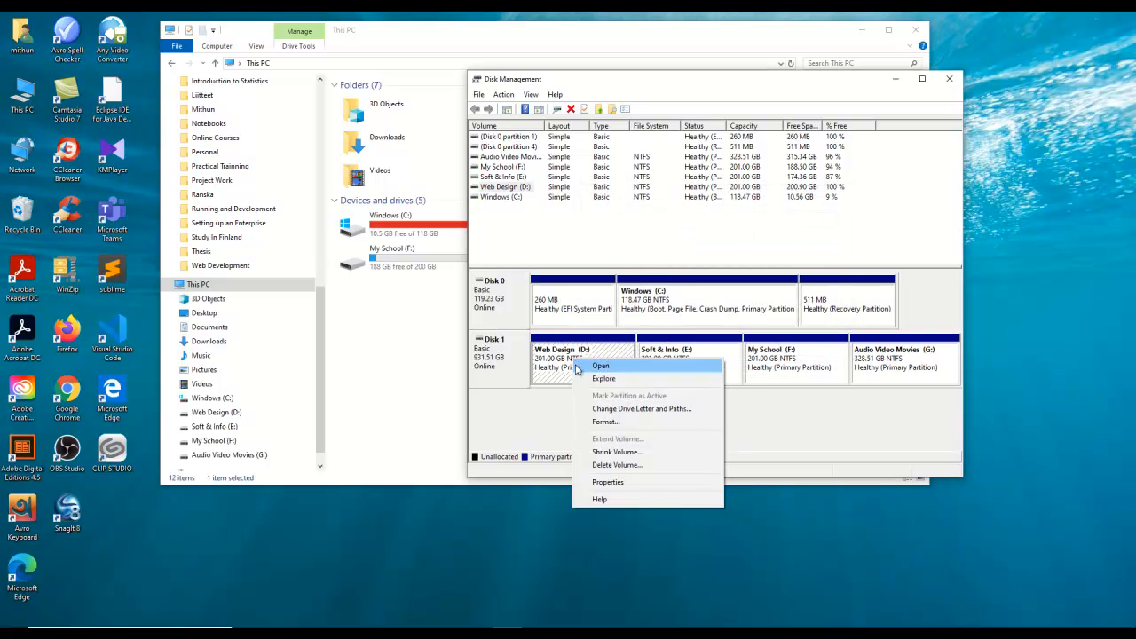
left_click(635, 470)
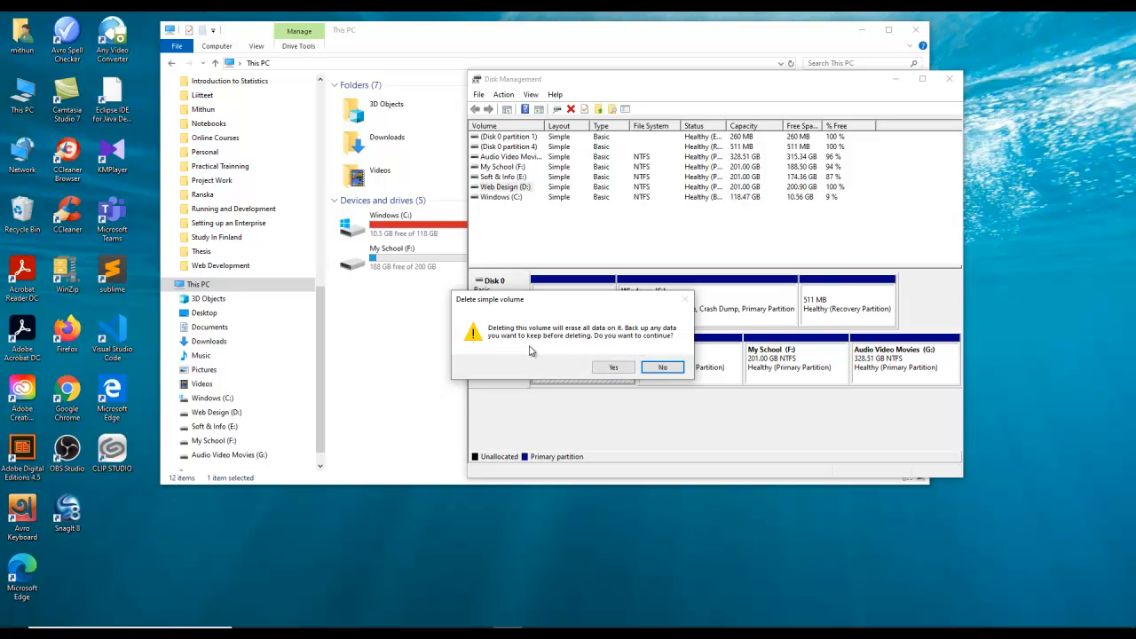
left_click(616, 368)
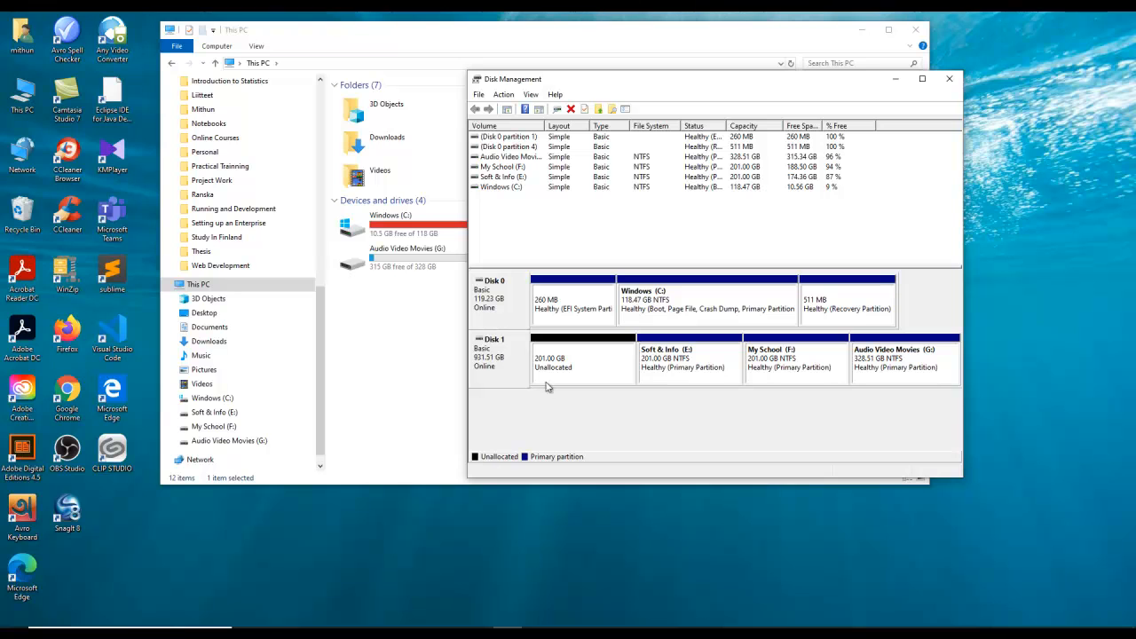
Compare the operations offered for Disk 1's unallocated space, Windows (C:) and Soft & Info (E:), checking where extending is possible.
right_click(561, 357)
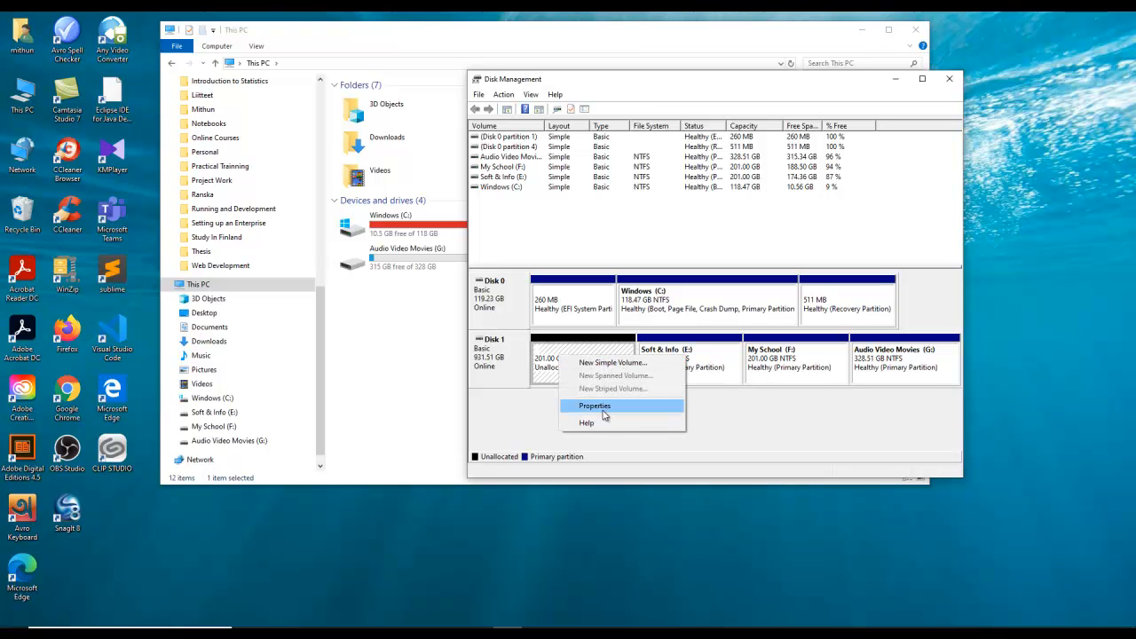
left_click(669, 308)
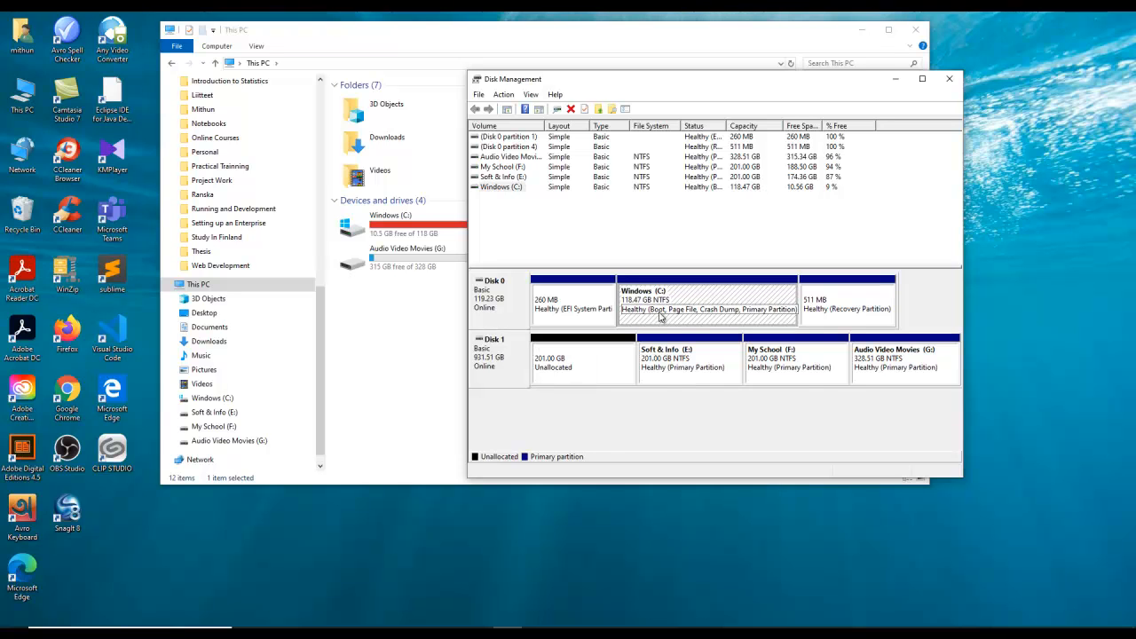
right_click(660, 306)
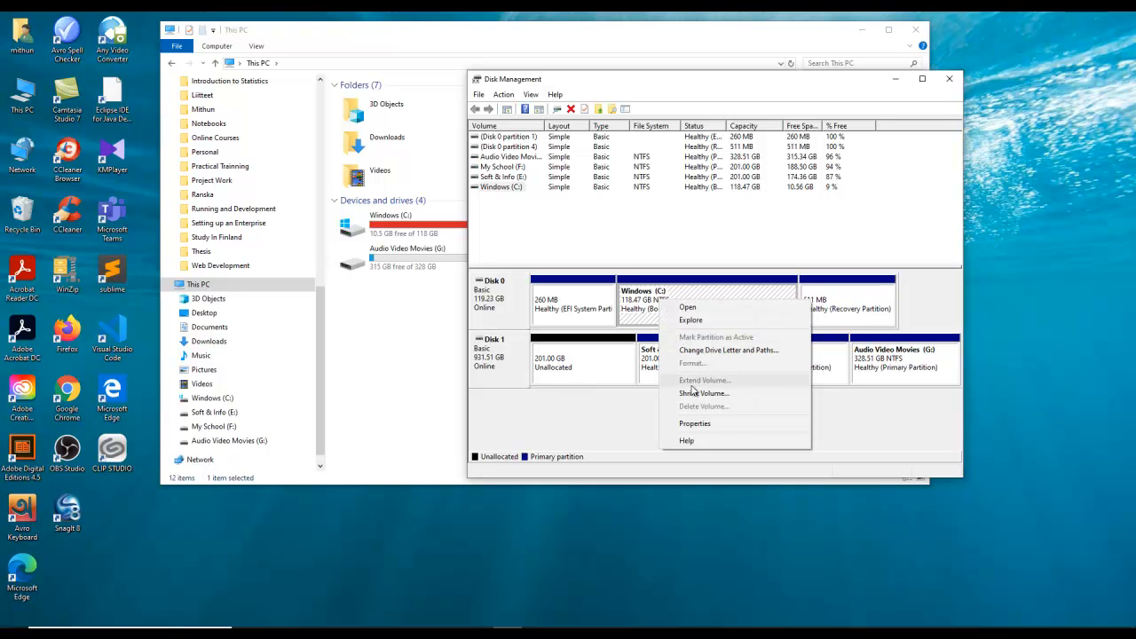
left_click(586, 372)
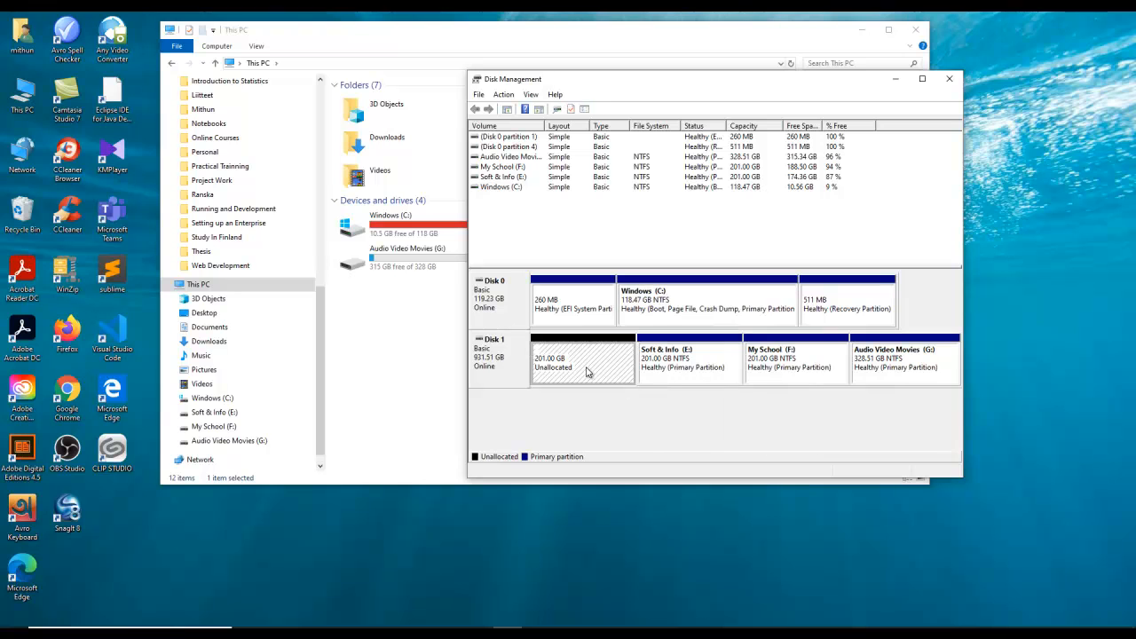
right_click(665, 356)
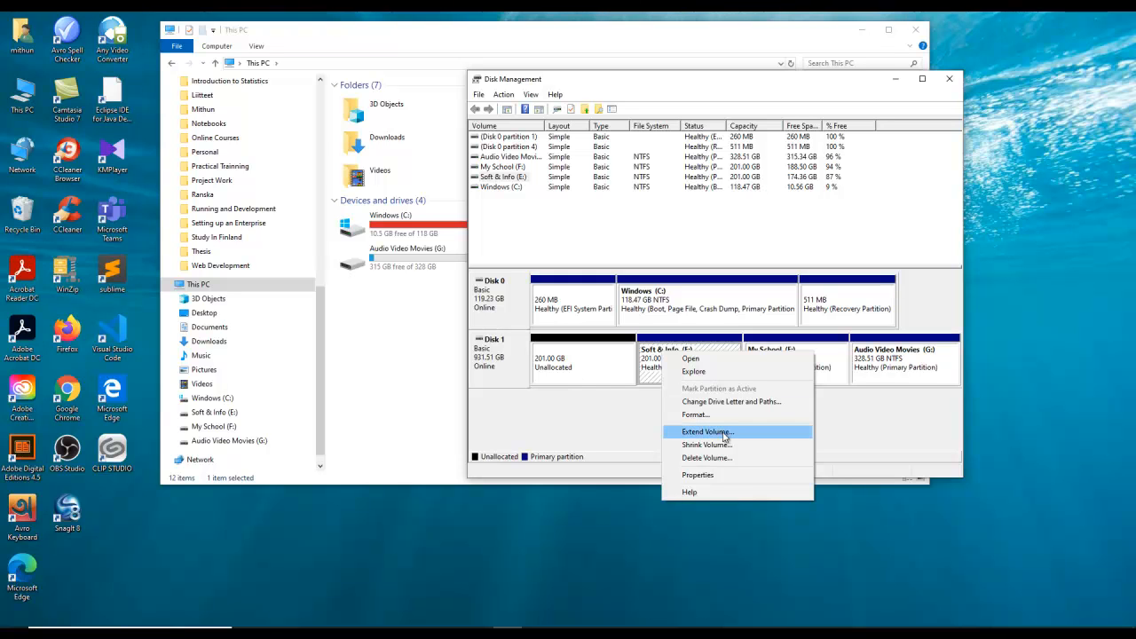
left_click(559, 370)
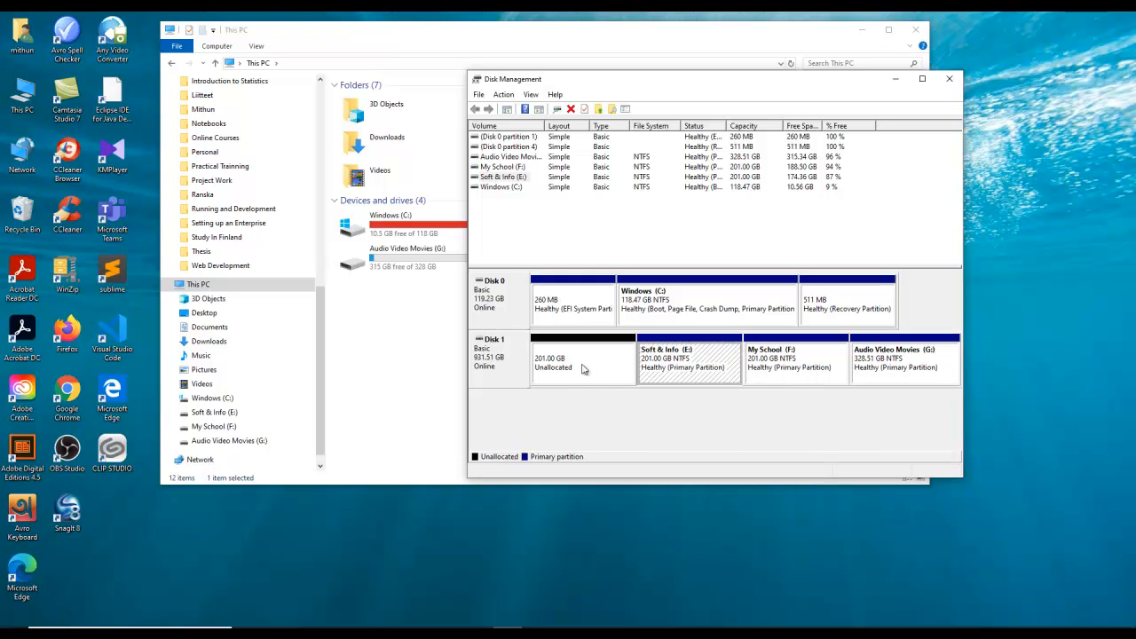
left_click(674, 360)
right_click(671, 363)
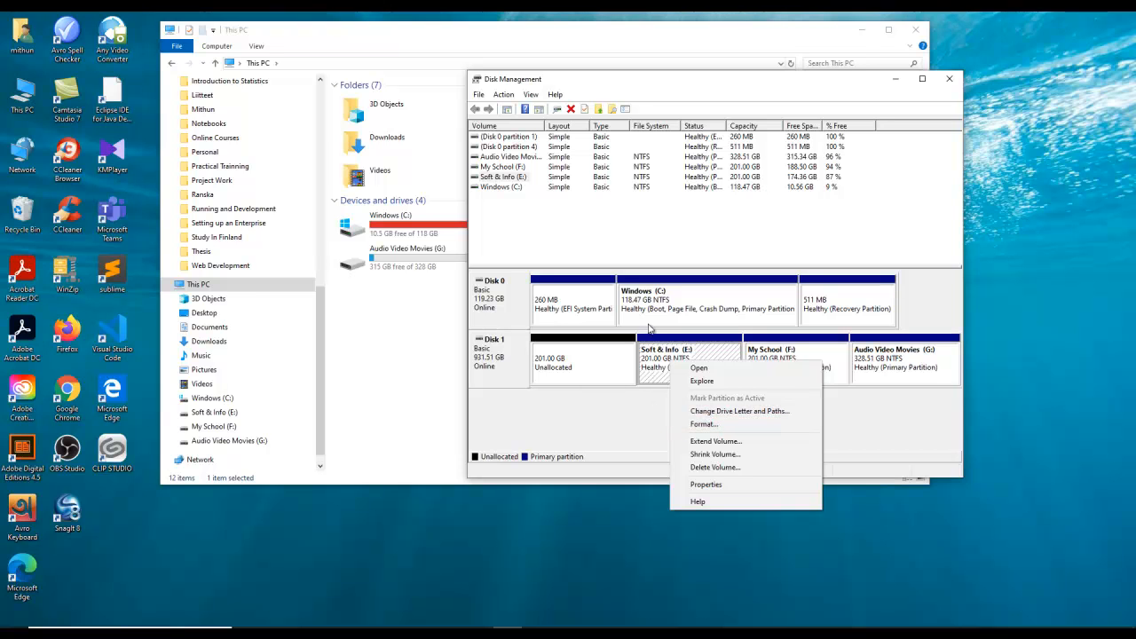
left_click(607, 358)
left_click(690, 316)
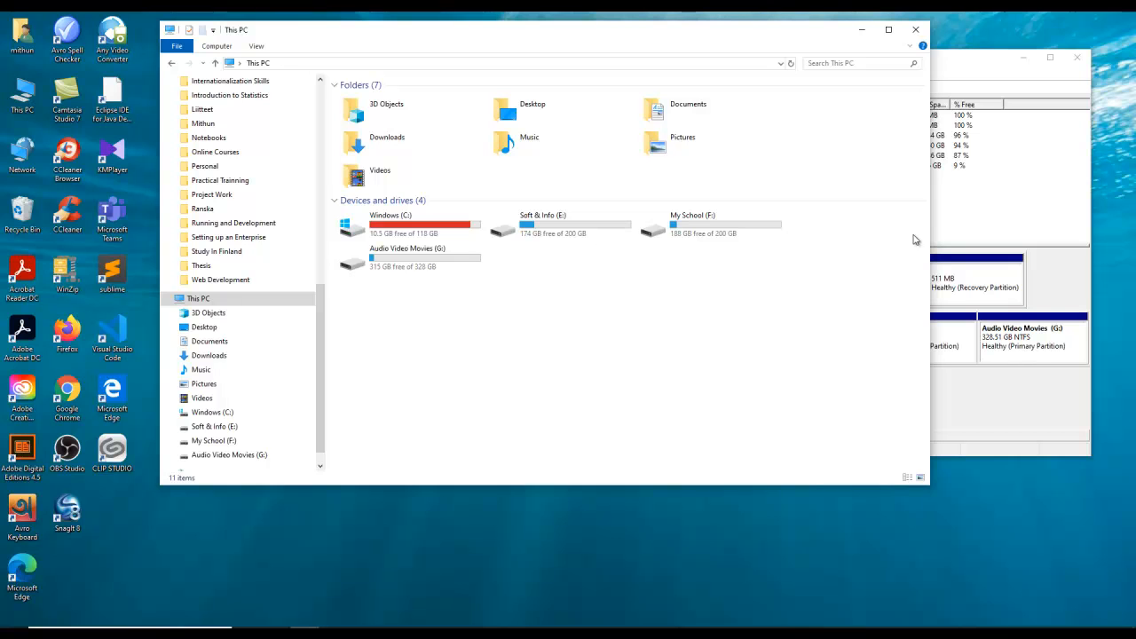
Switch to File Explorer and check used and free space in the properties of Soft & Info (E:), My School (F:) and Audio Video Movies (G:).
right_click(550, 232)
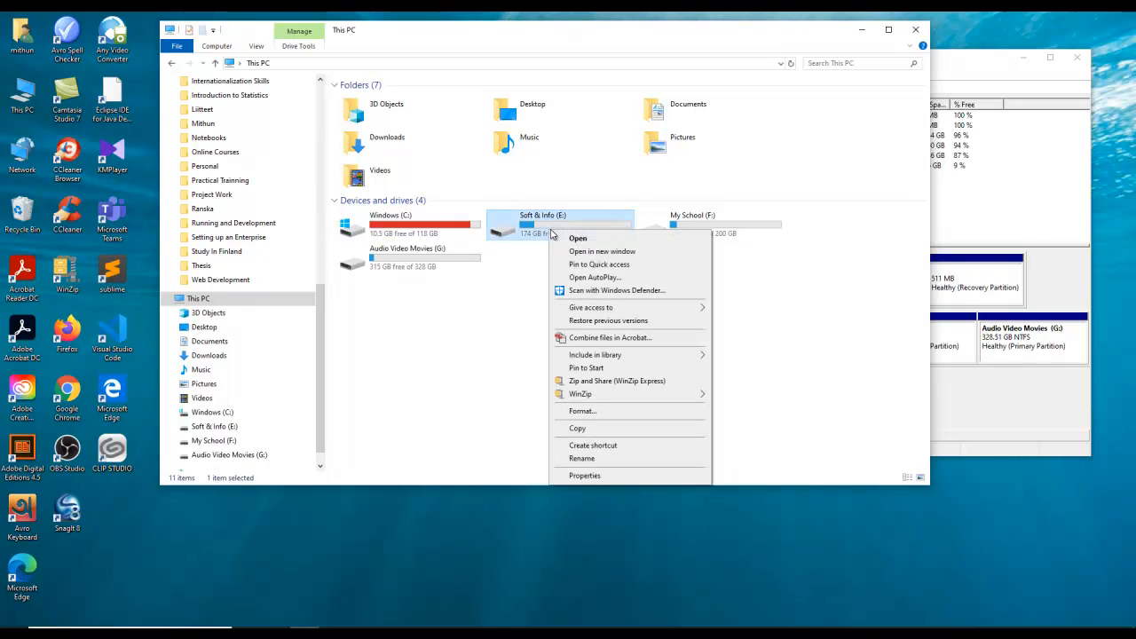
left_click(586, 476)
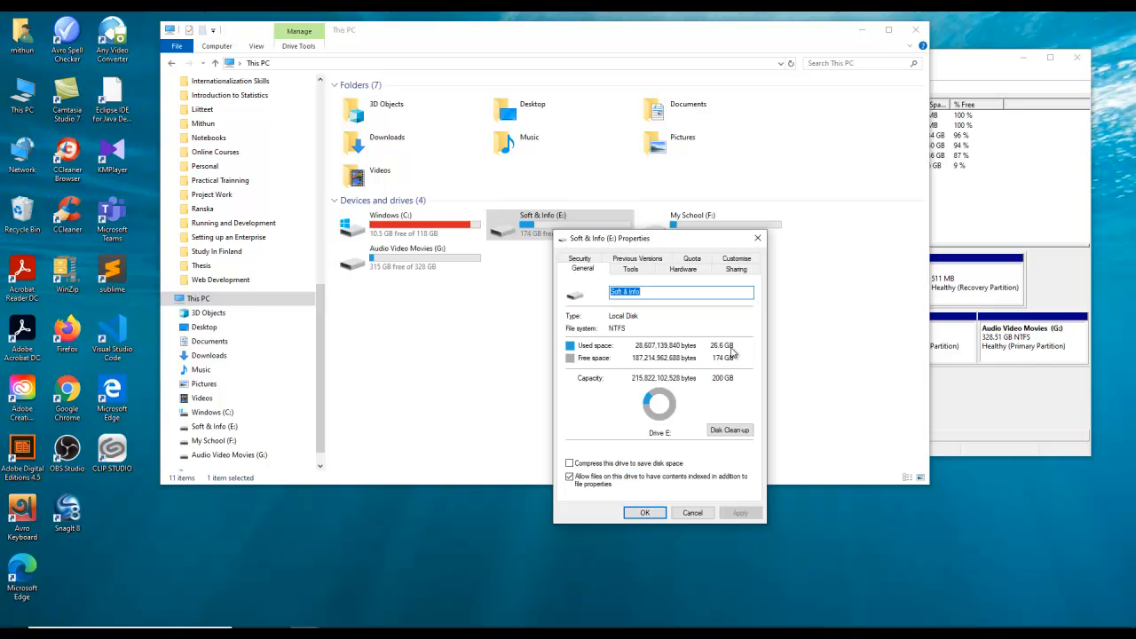
left_click(757, 238)
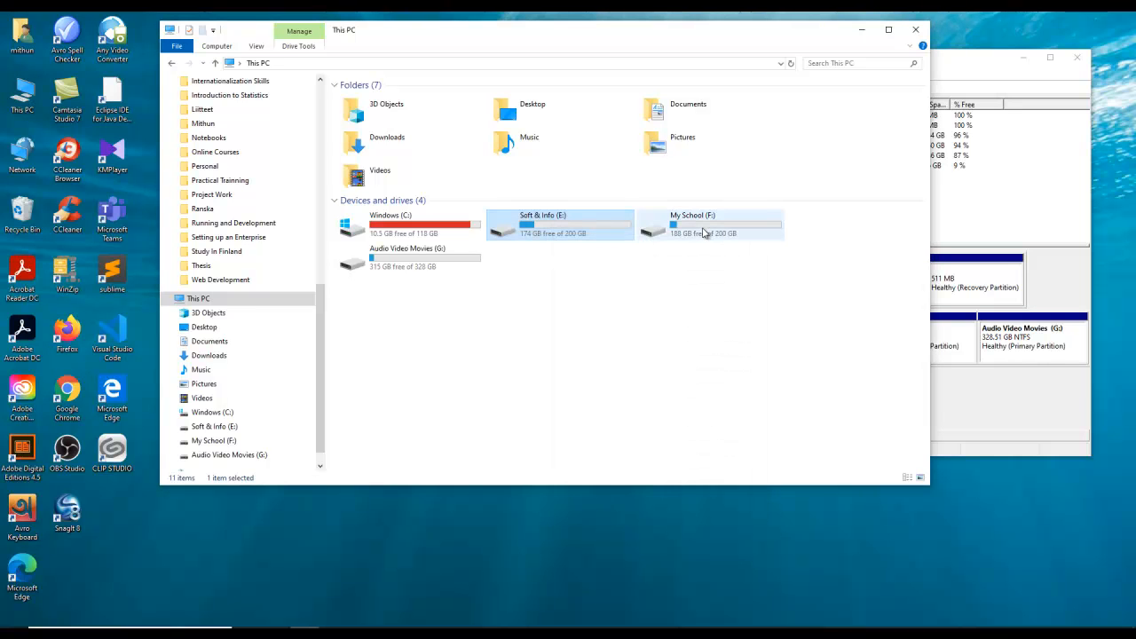
right_click(704, 231)
left_click(745, 473)
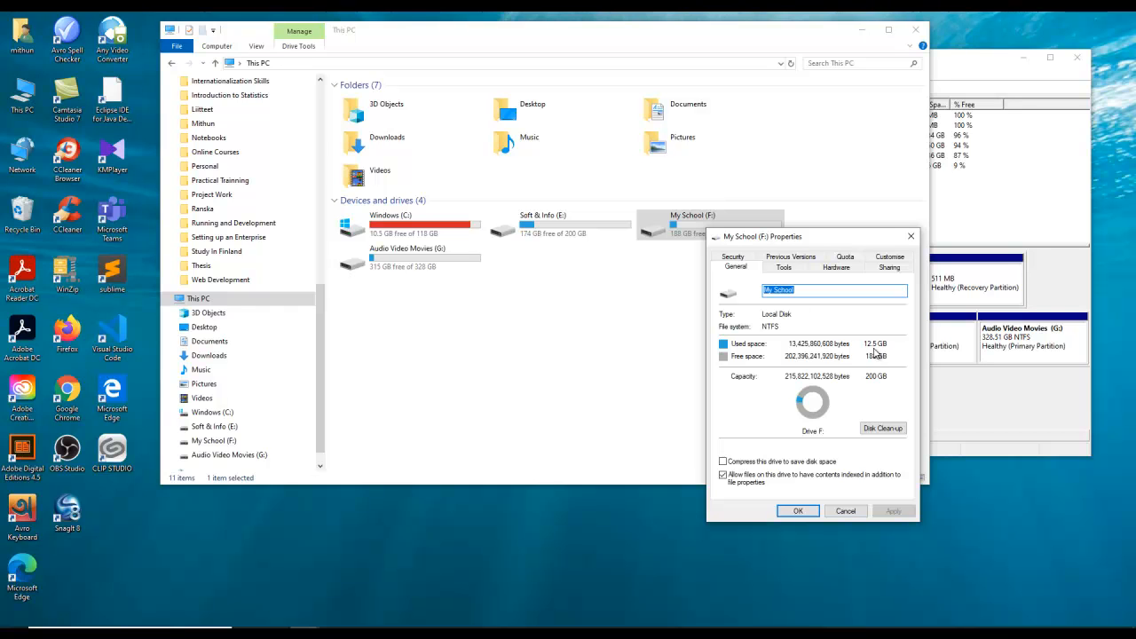
left_click(912, 237)
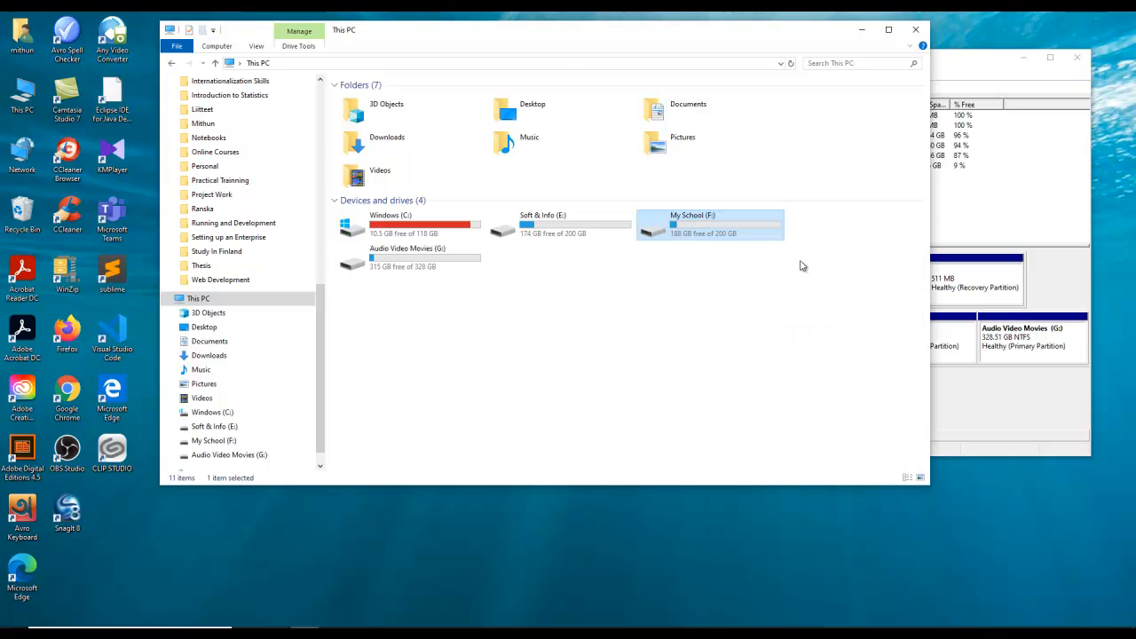
right_click(391, 267)
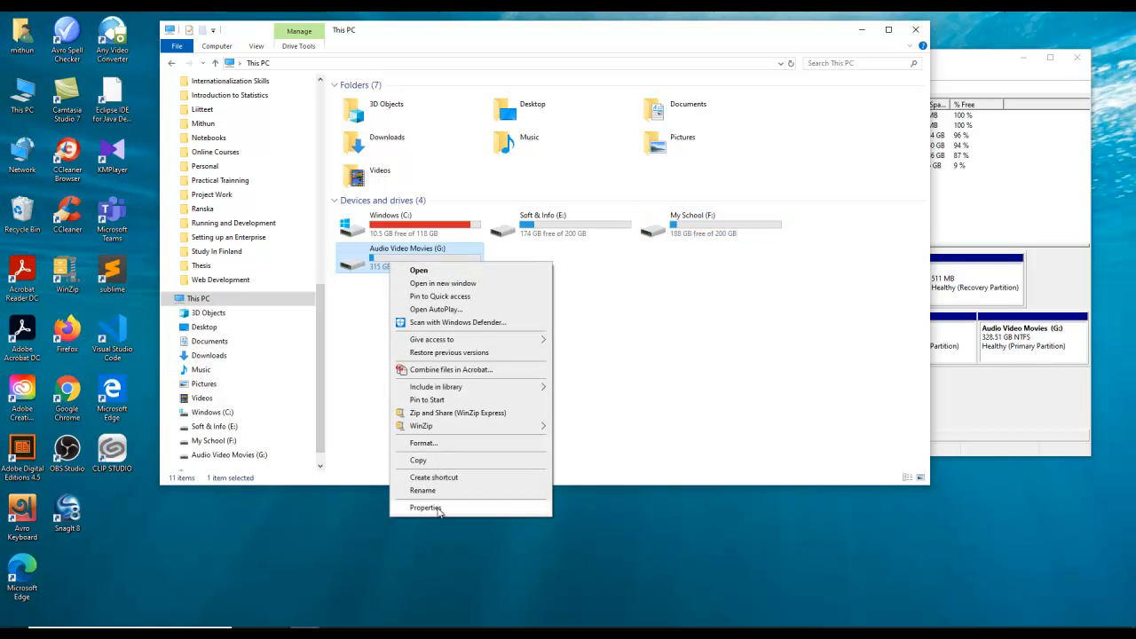
left_click(444, 506)
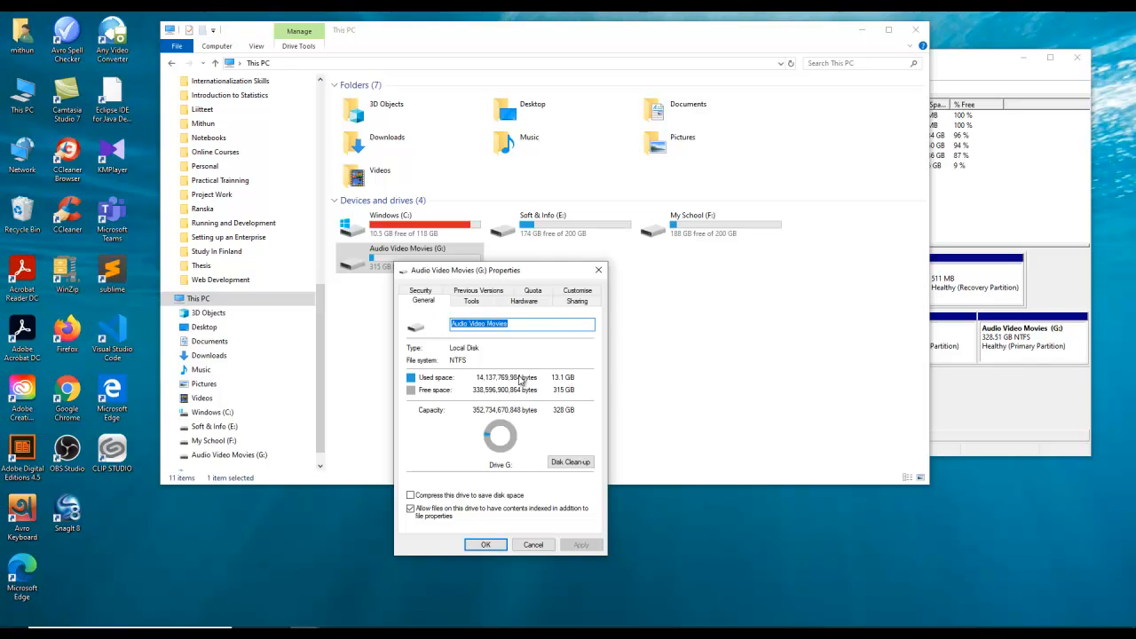
left_click(599, 271)
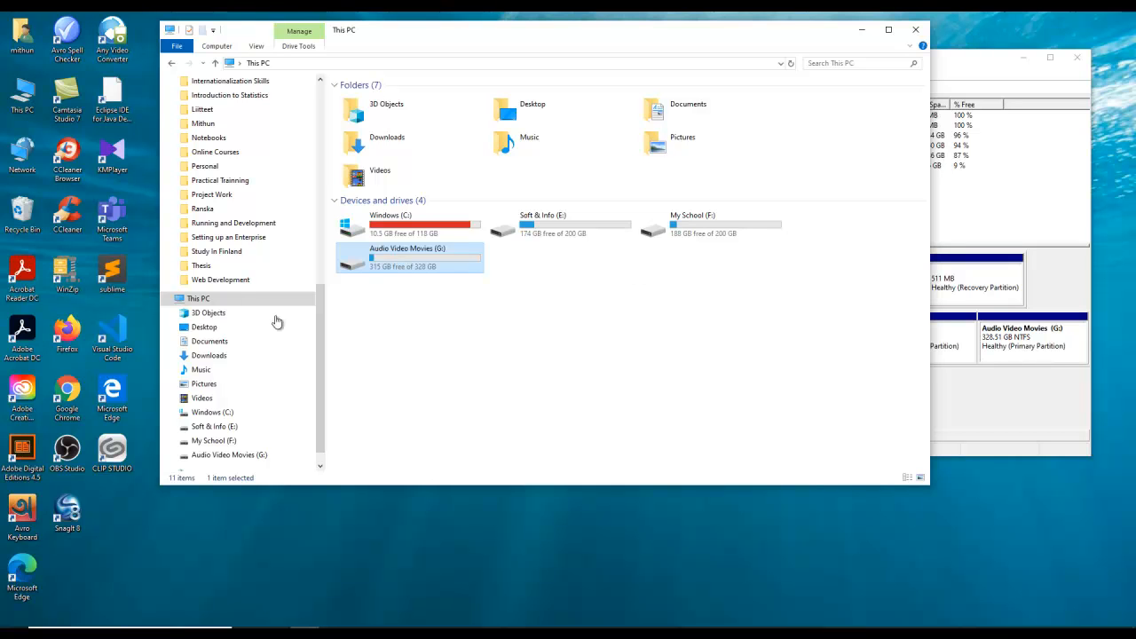
Empty the Recycle Bin, permanently deleting all of its items.
right_click(25, 224)
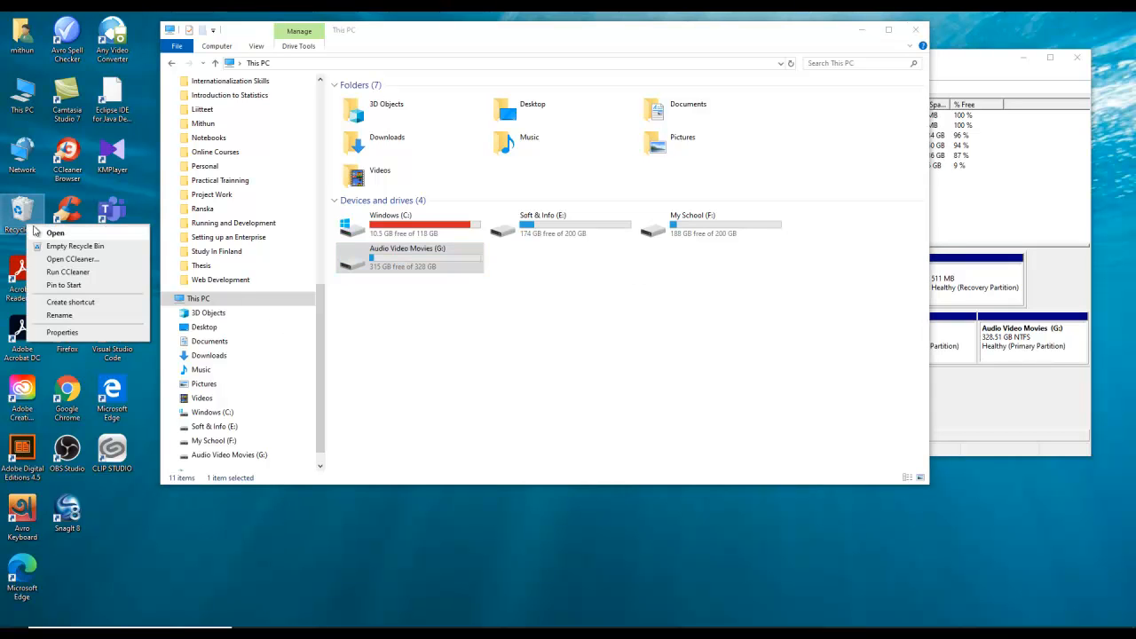
left_click(80, 247)
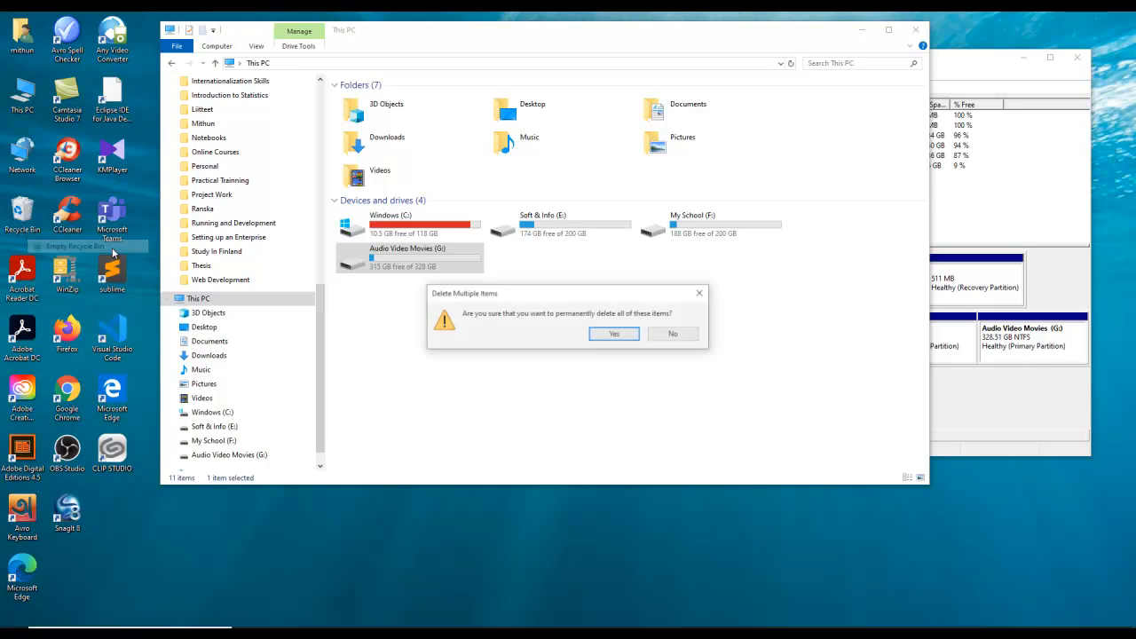
left_click(618, 334)
right_click(554, 529)
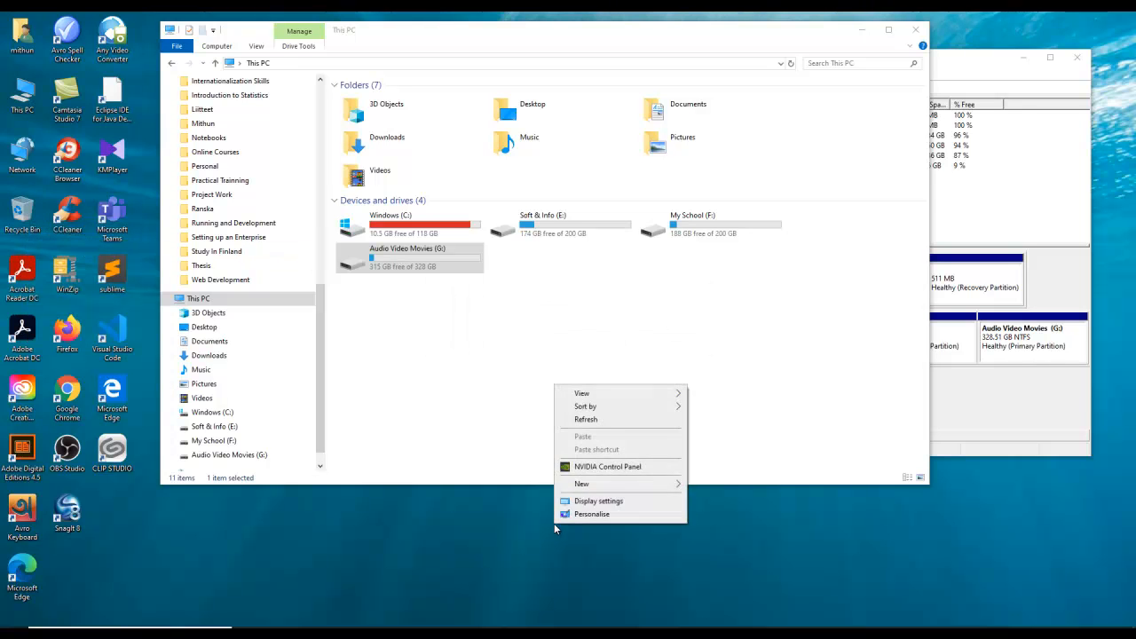
Refresh the This PC drive list and look at the contents of Soft & Info (E:).
left_click(558, 321)
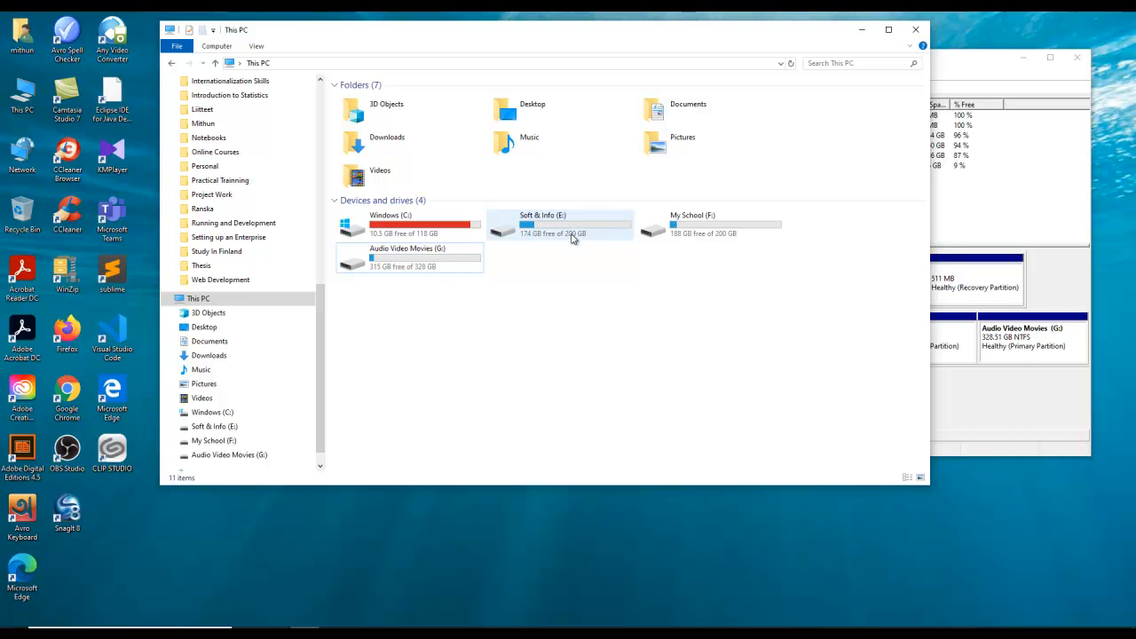
right_click(680, 280)
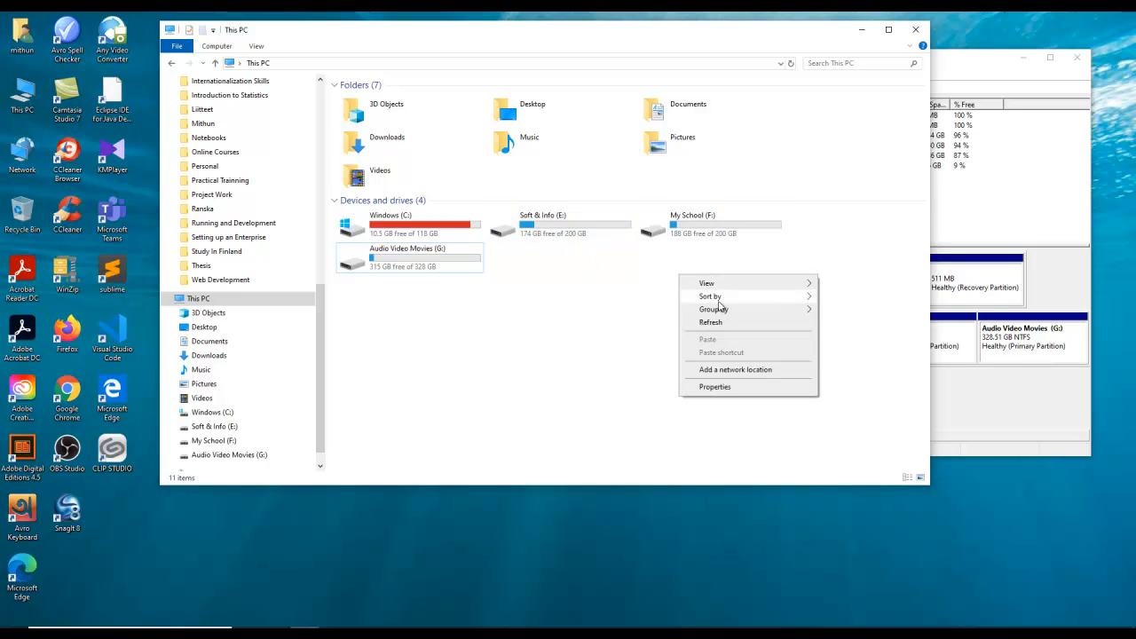
left_click(728, 322)
double_click(573, 228)
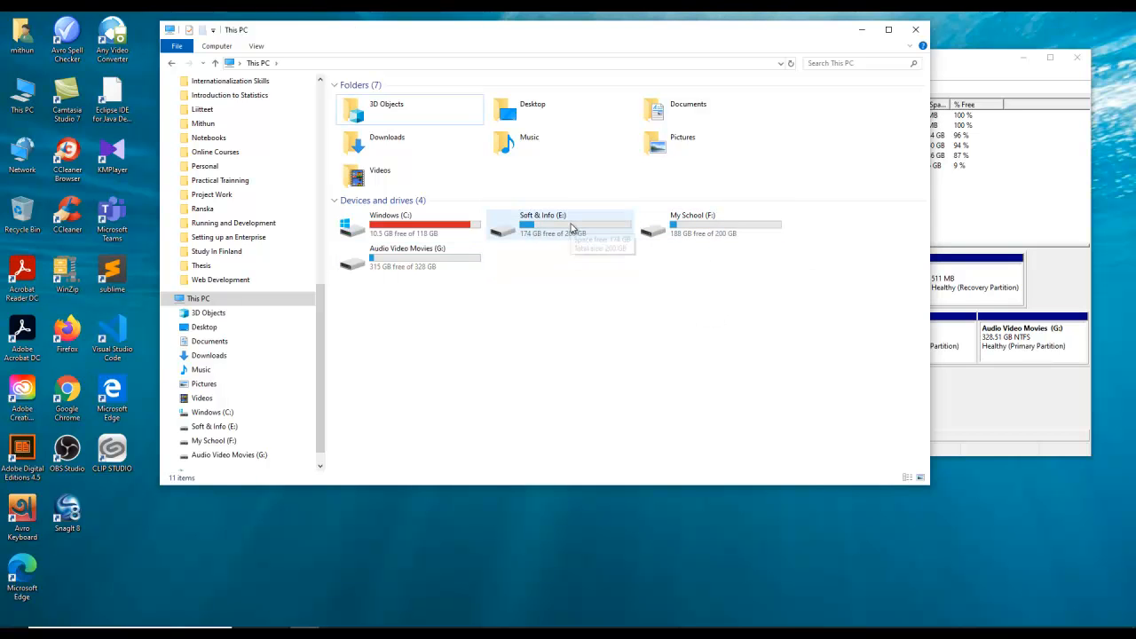
left_click(215, 63)
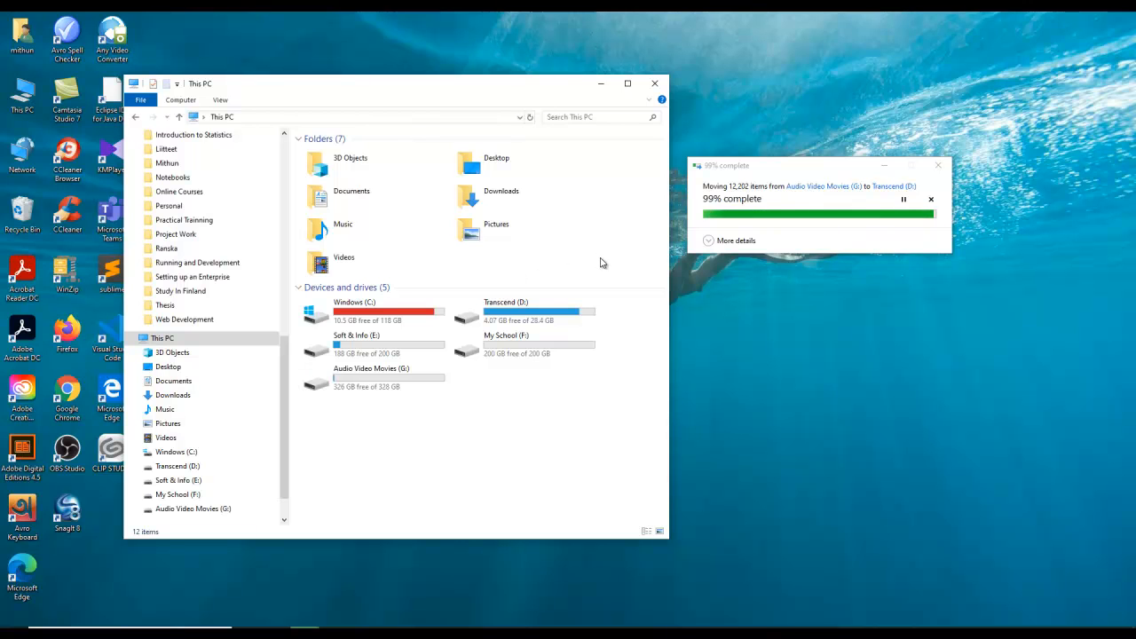
Refresh the drive list and check the contents of Audio Video Movies (G:), My School (F:) and Soft & Info (E:) for leftover files.
right_click(510, 400)
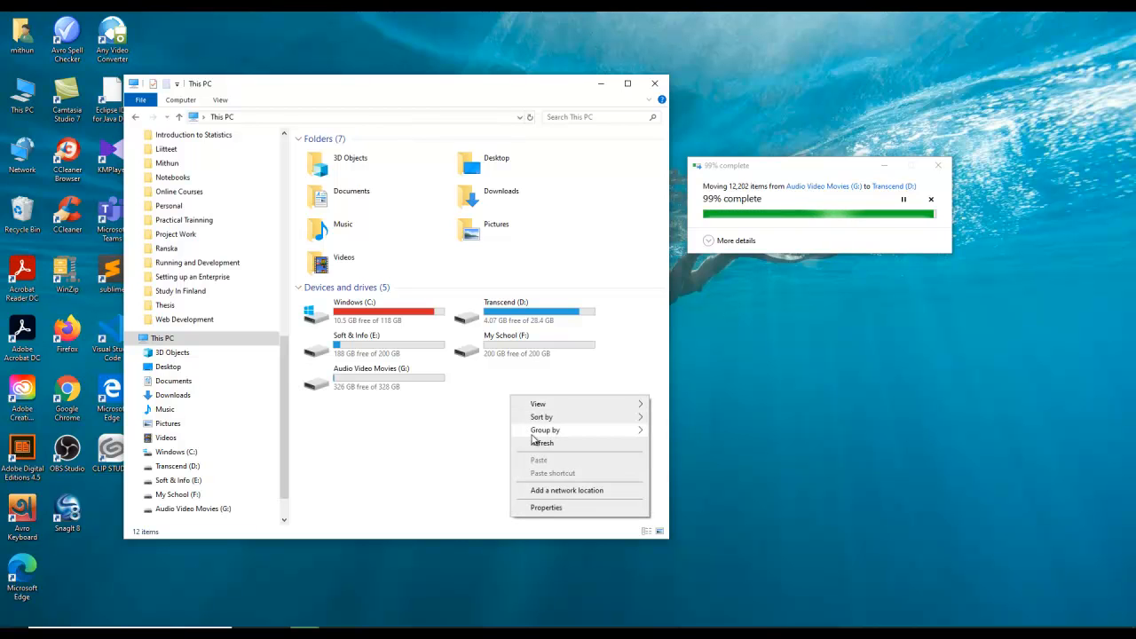
left_click(537, 446)
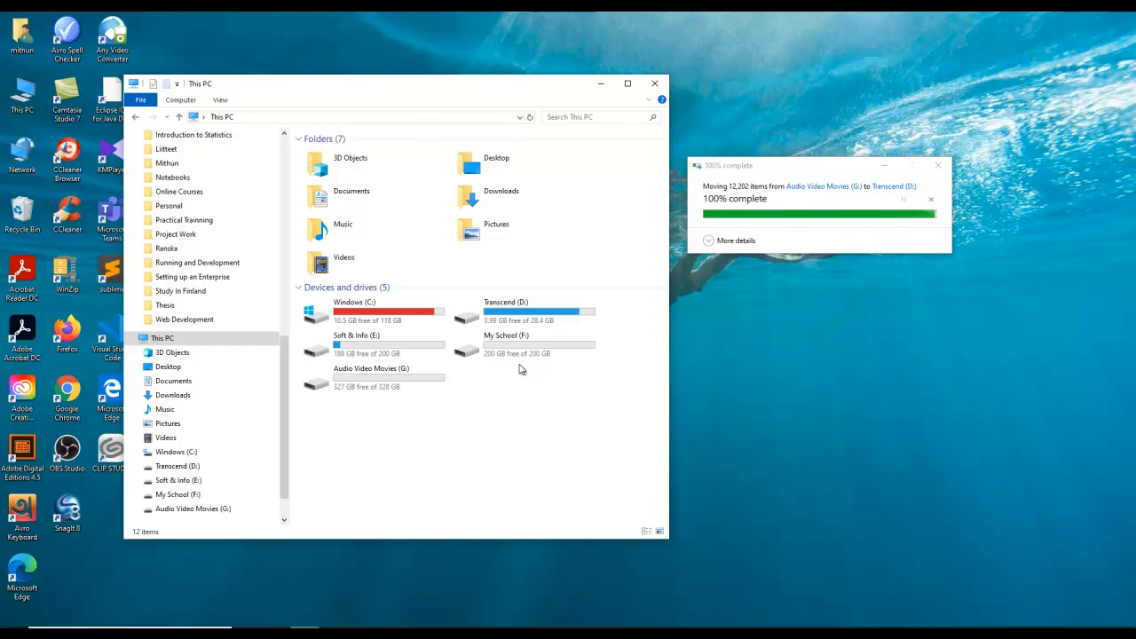
double_click(395, 378)
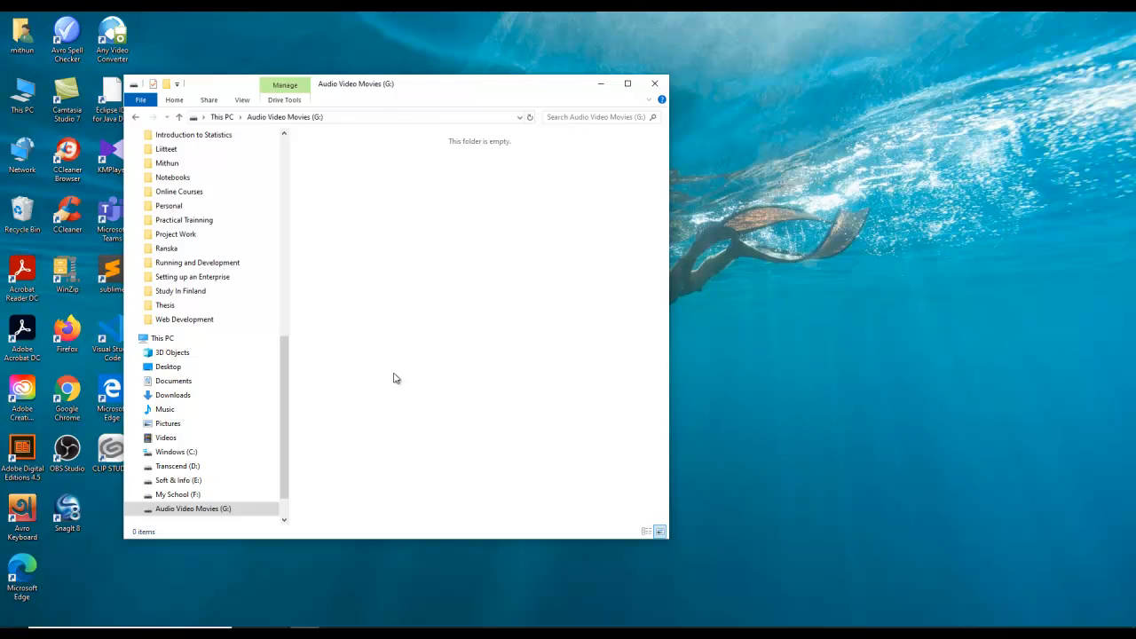
key("alt+Left")
double_click(500, 357)
key("alt+Left")
double_click(377, 359)
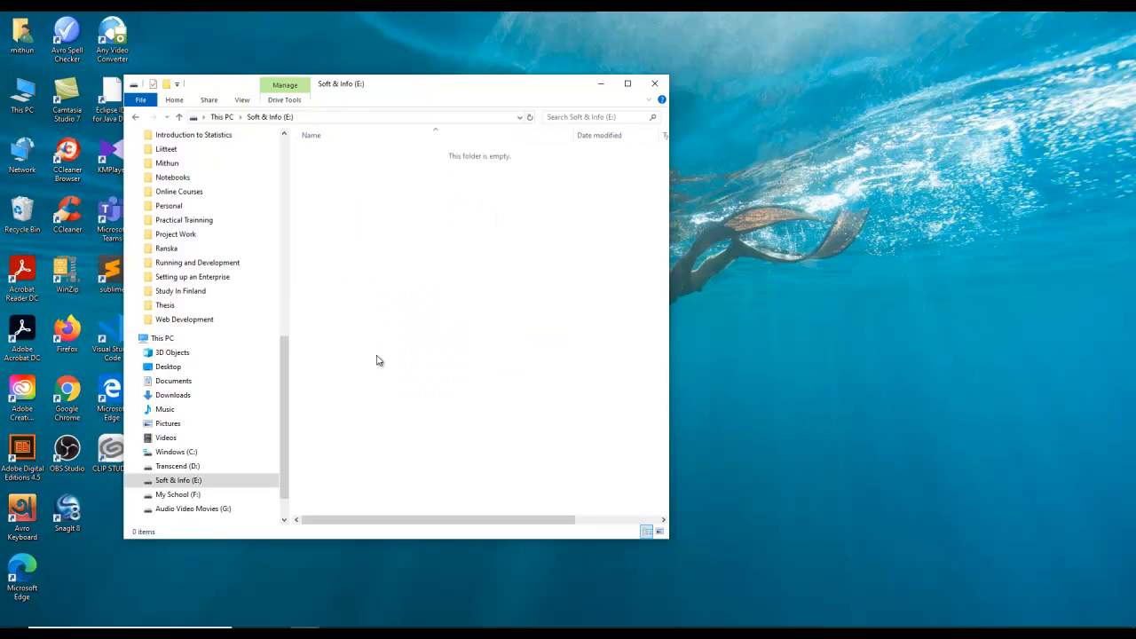
key("alt+Left")
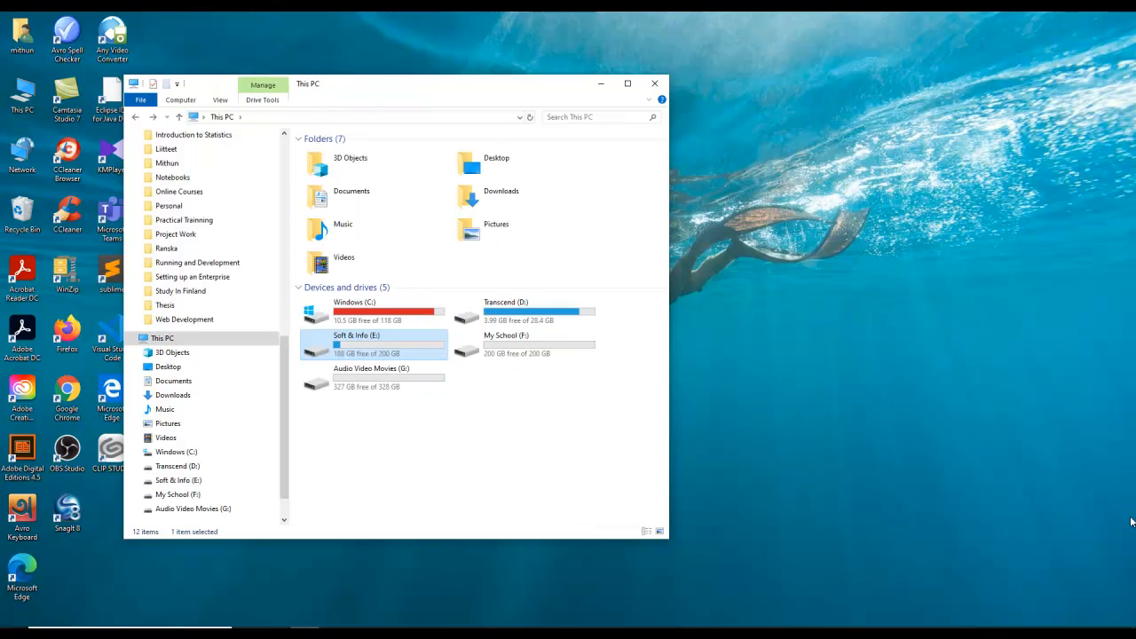
Safely eject the Transcend (D:) mass storage device.
left_click(1010, 634)
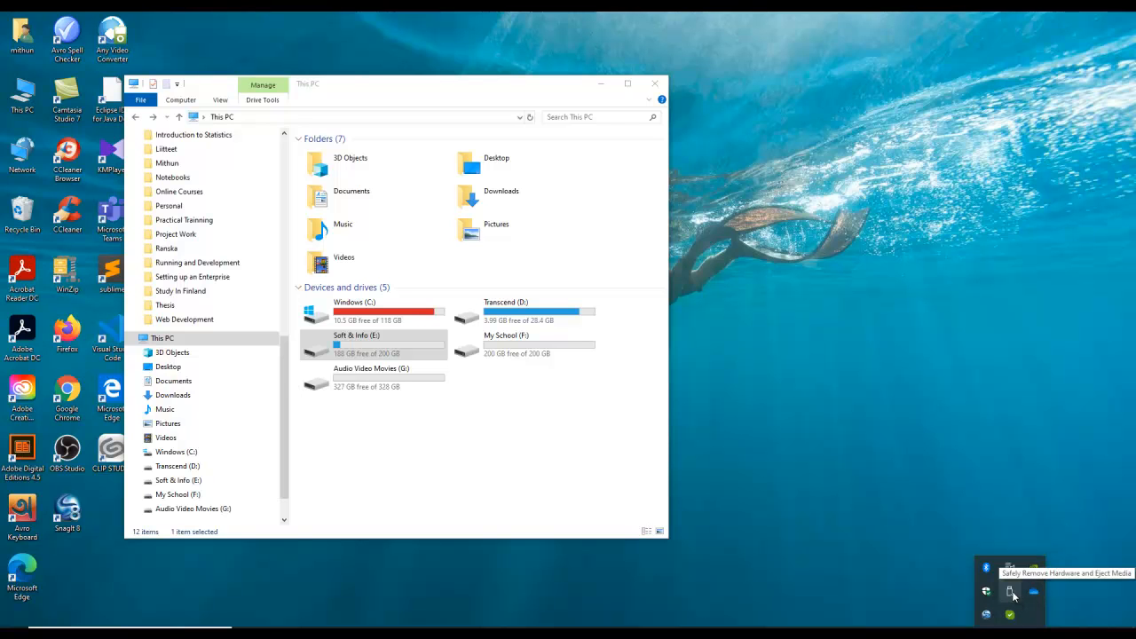
left_click(1012, 592)
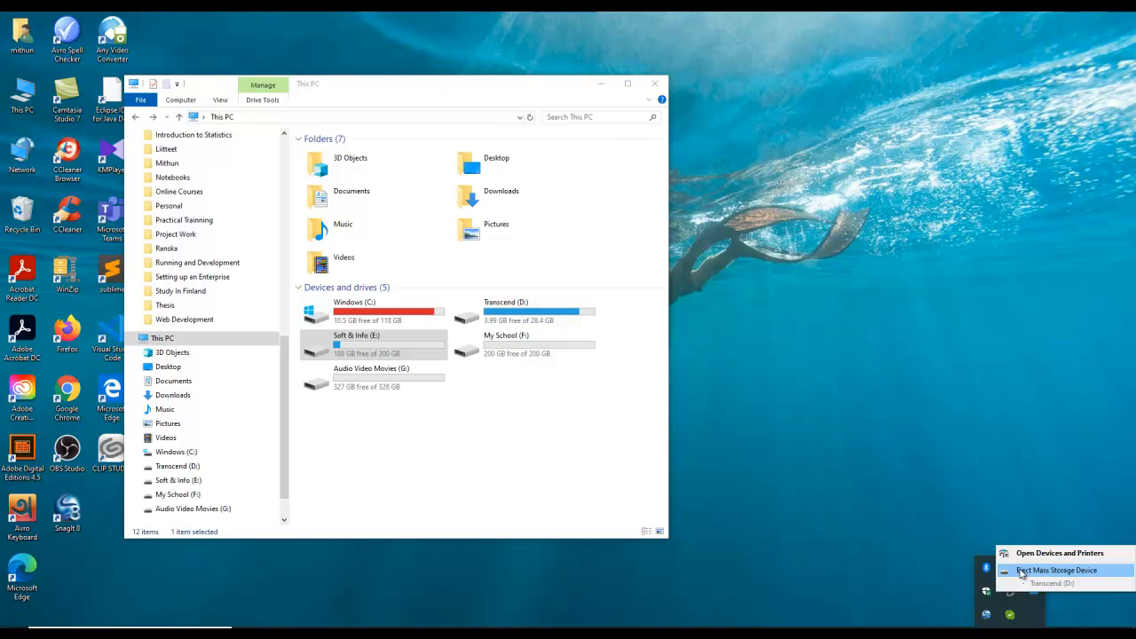
left_click(1020, 571)
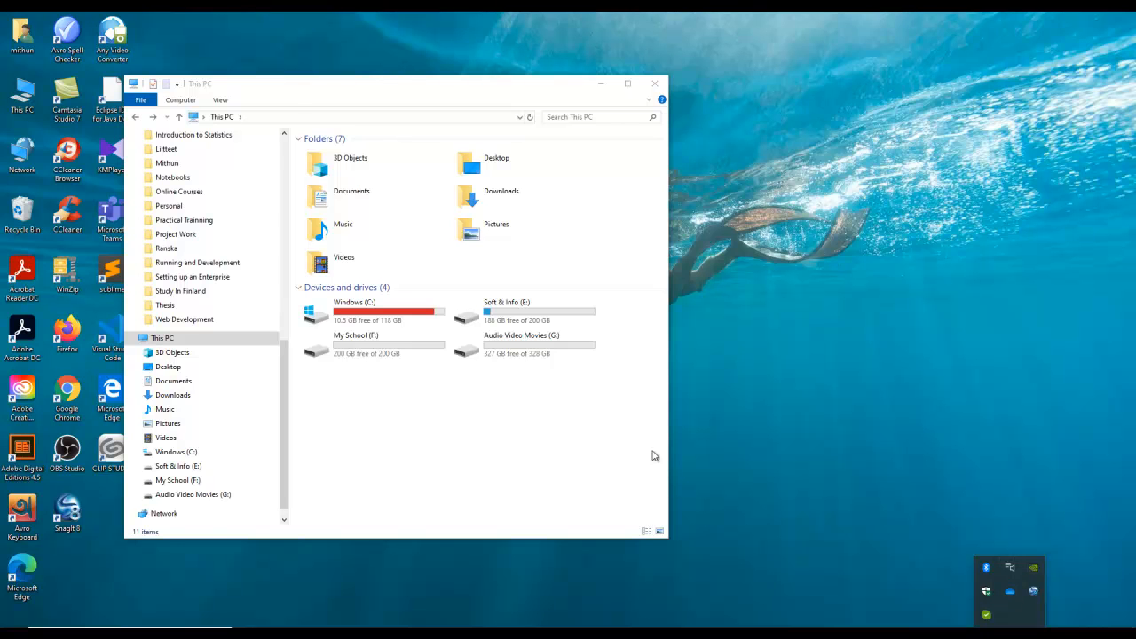
Recheck the contents of Soft & Info (E:), refresh the drive list and dismiss the TWINMOS (D:) error-checking report.
double_click(558, 300)
key("alt+Left")
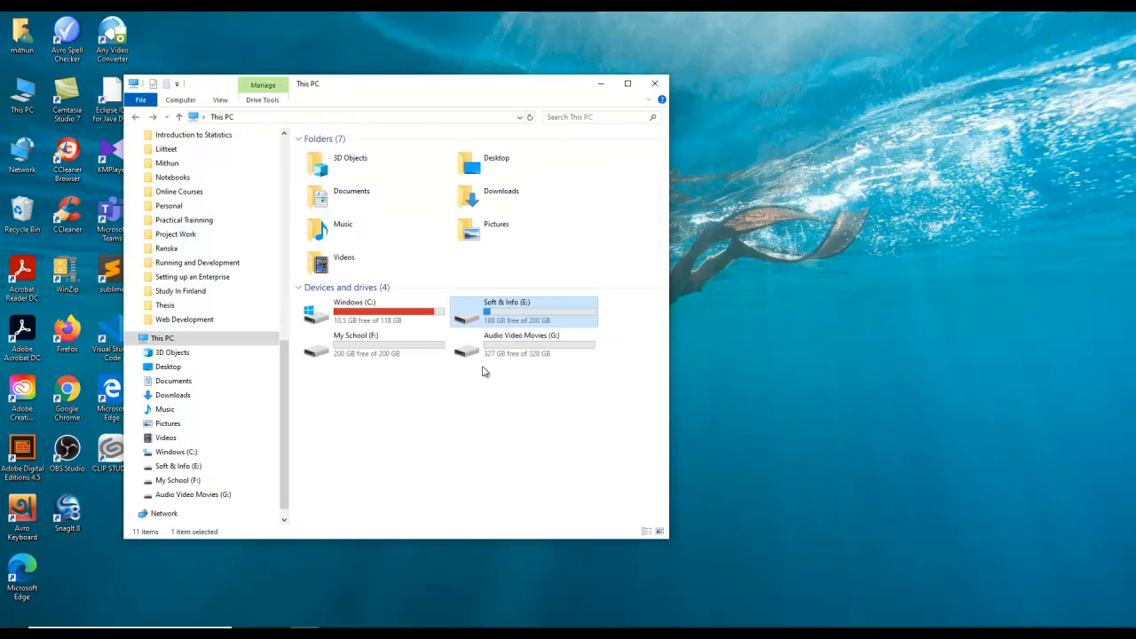
right_click(460, 379)
left_click(492, 424)
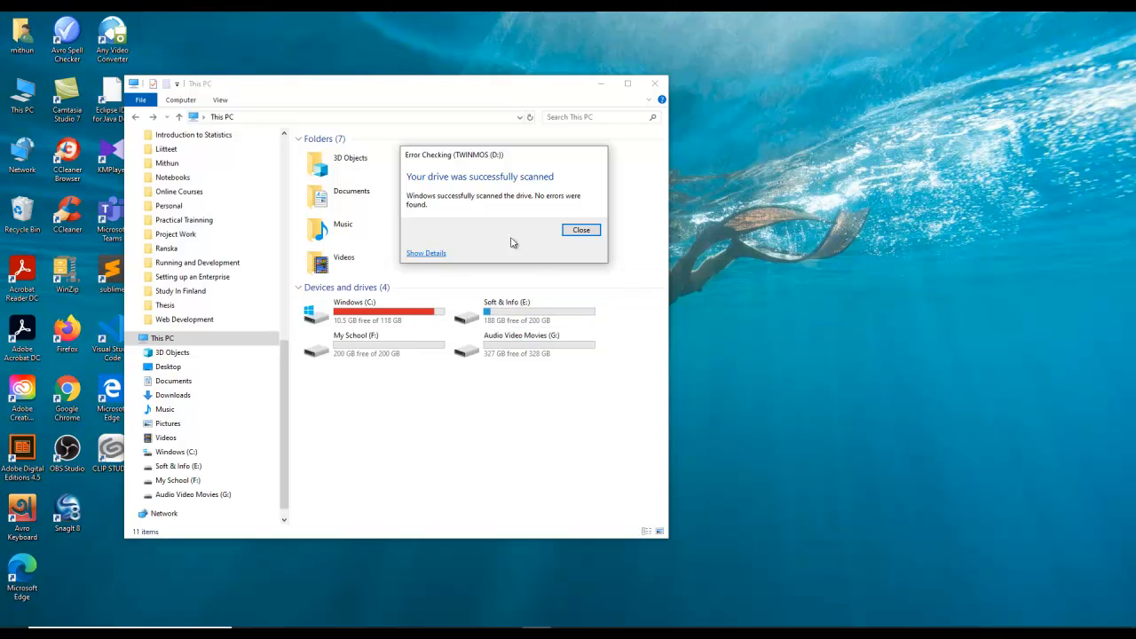
left_click(581, 231)
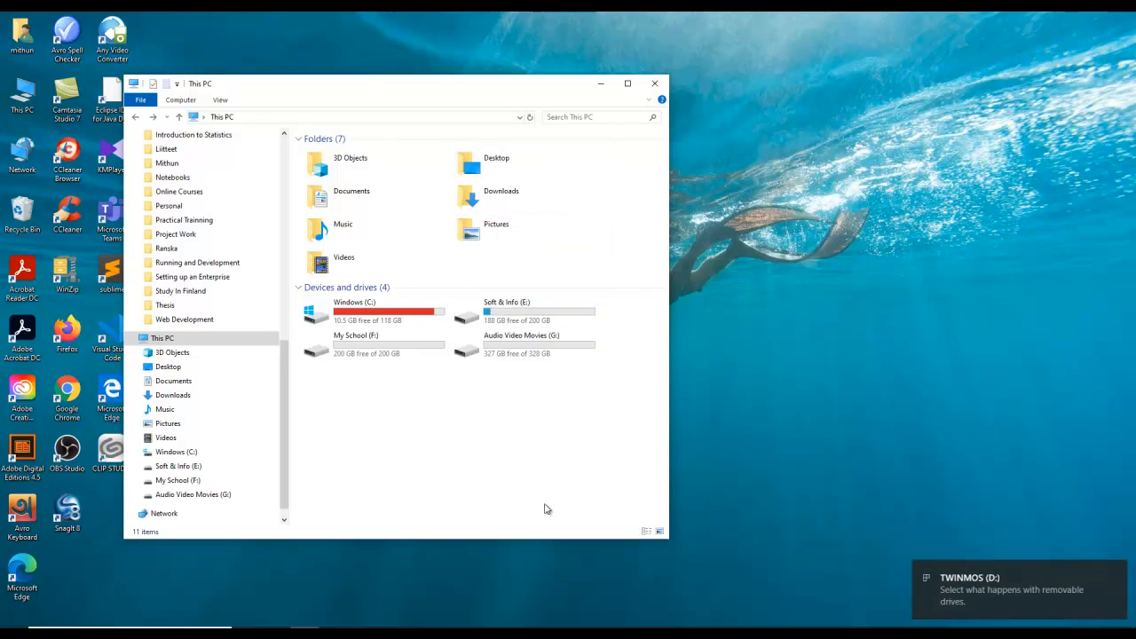
Switch to Disk Management and place the This PC window beside it so both are fully visible.
left_click(508, 633)
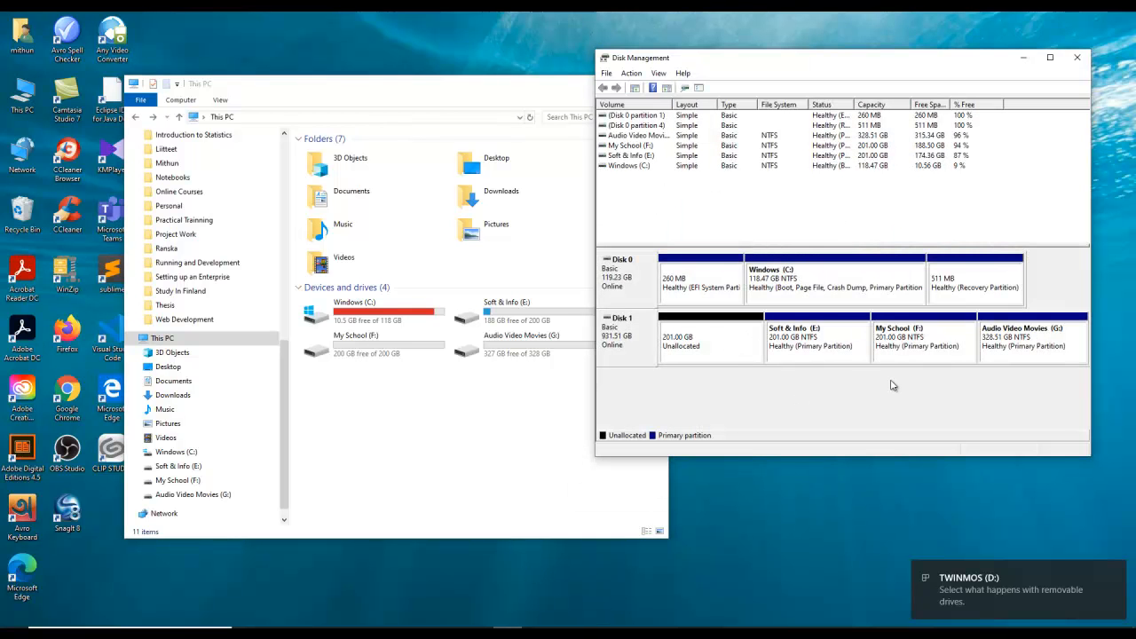
left_click(742, 511)
right_click(742, 511)
left_click(780, 404)
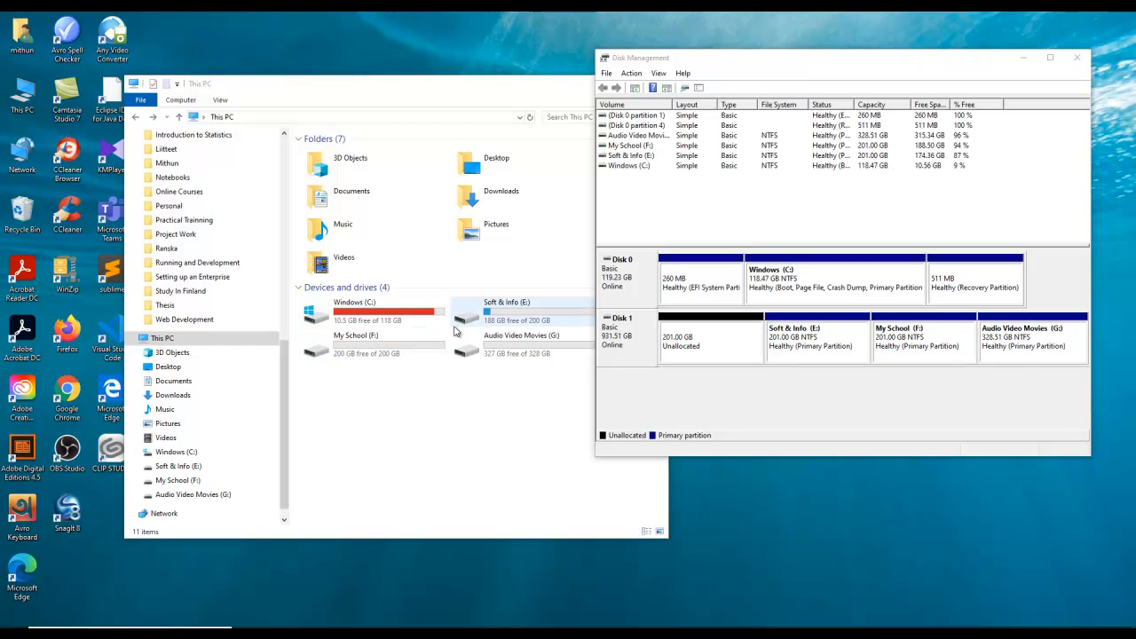
left_click_drag(472, 95, 393, 71)
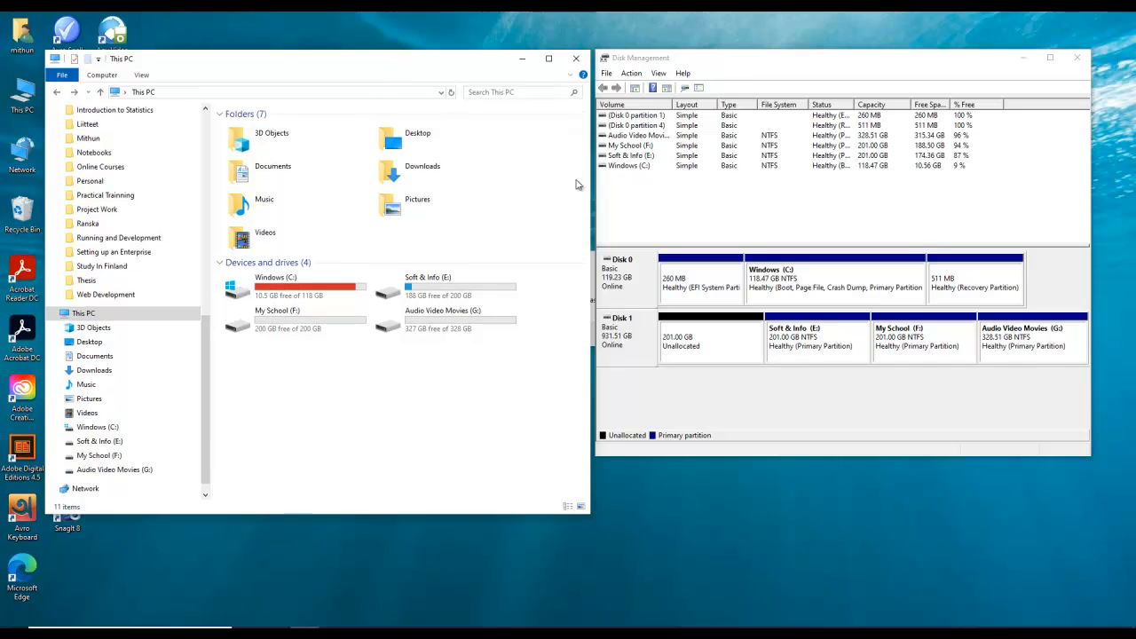
Quick-format Soft & Info (E:) as NTFS with the default allocation unit size, accepting the data erasure, and check its contents.
left_click(801, 346)
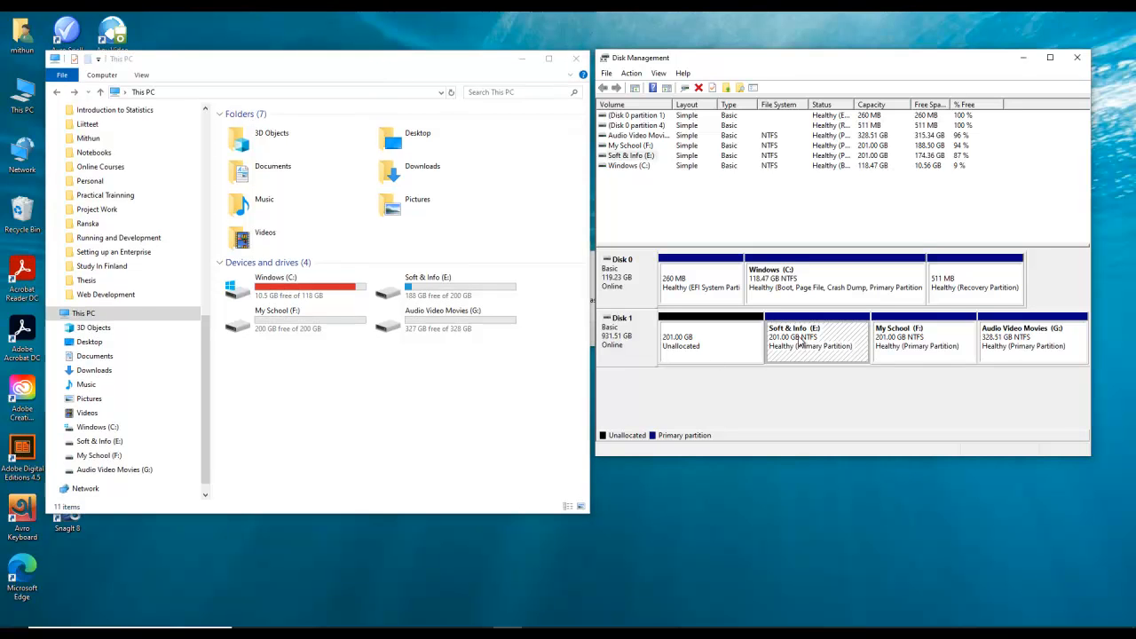
right_click(799, 342)
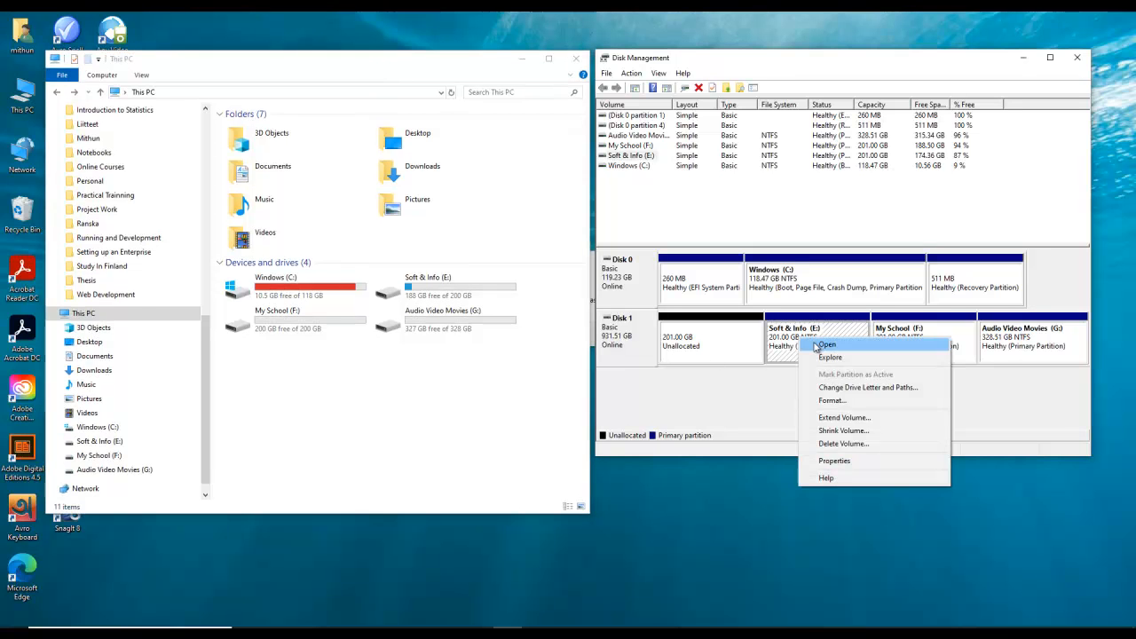
left_click(839, 401)
left_click(862, 308)
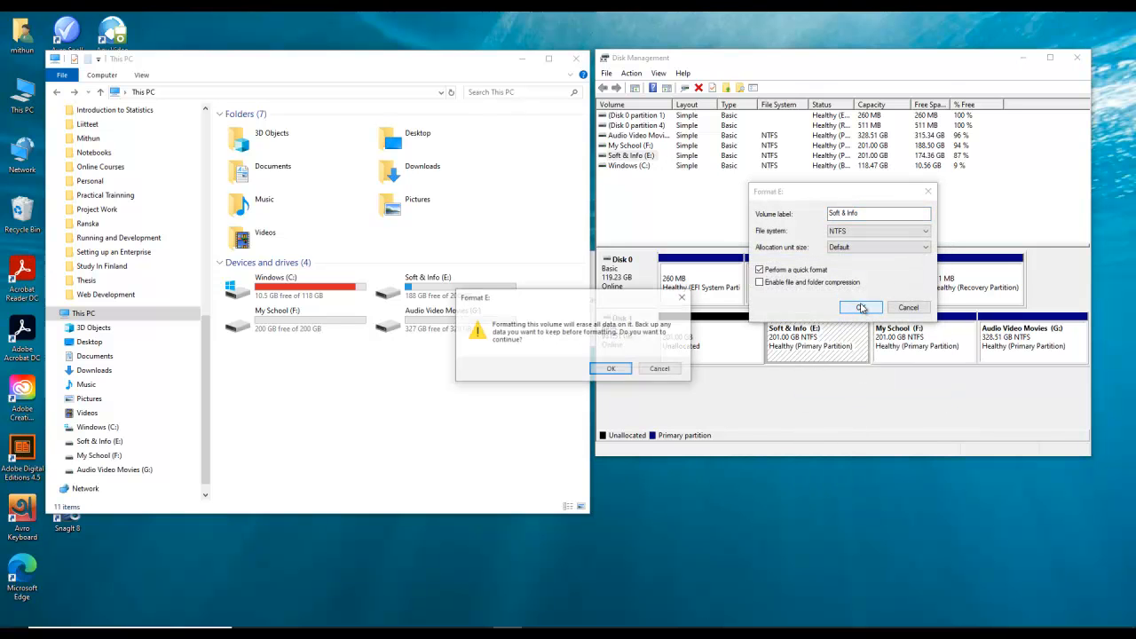
left_click(612, 368)
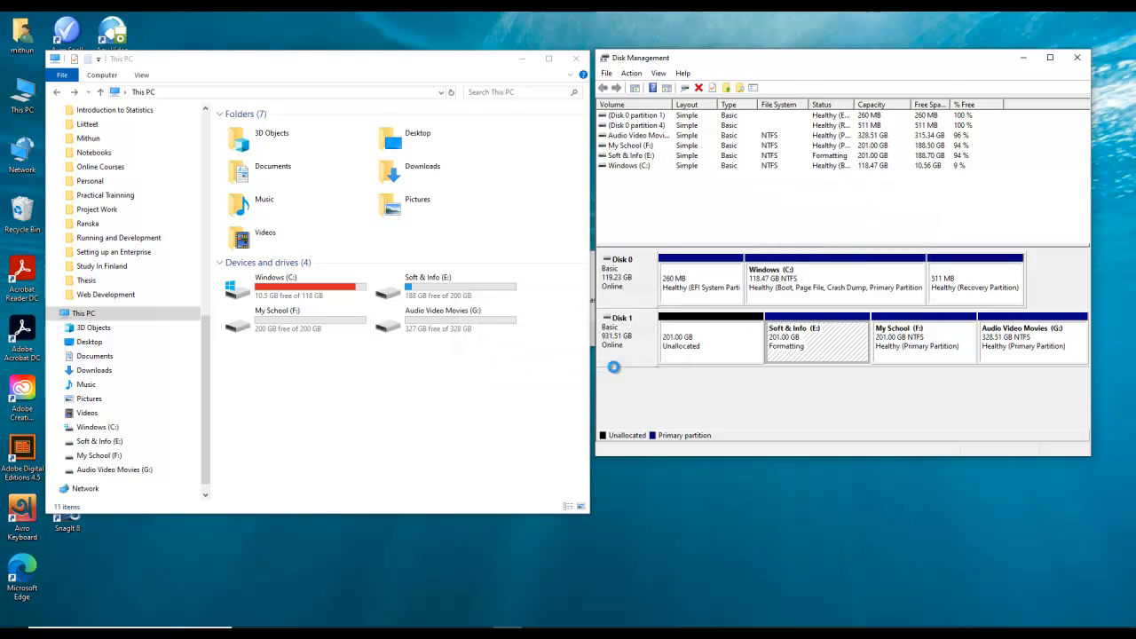
double_click(435, 289)
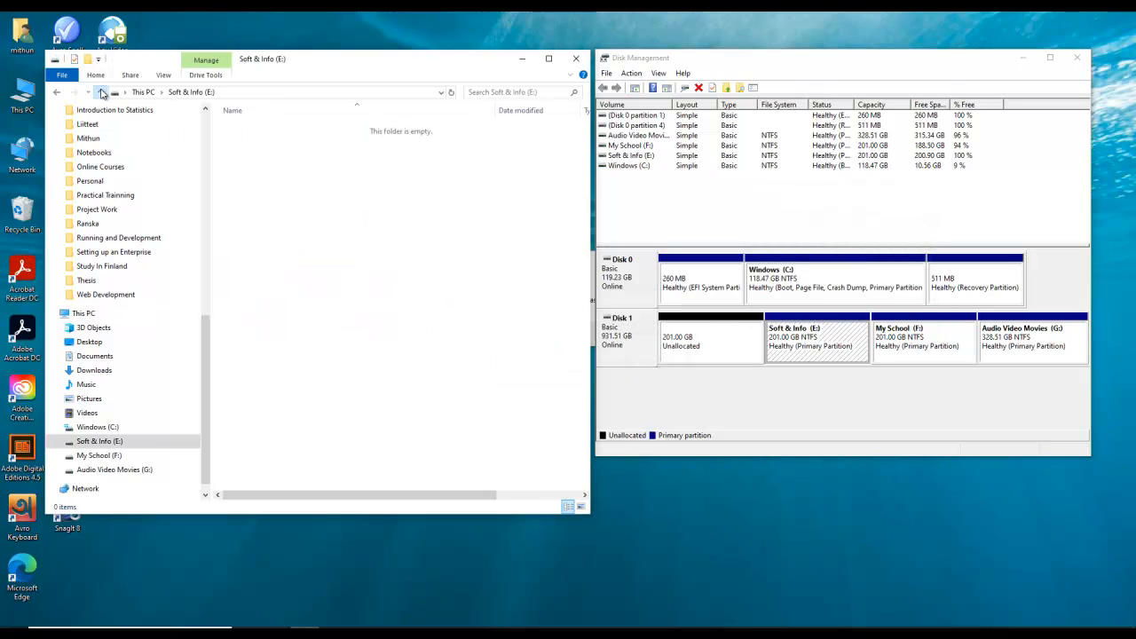
key("alt+Left")
Format the My School (F:) volume on Disk 1, accepting the data erasure and forcing the format although the volume is in use.
left_click(901, 344)
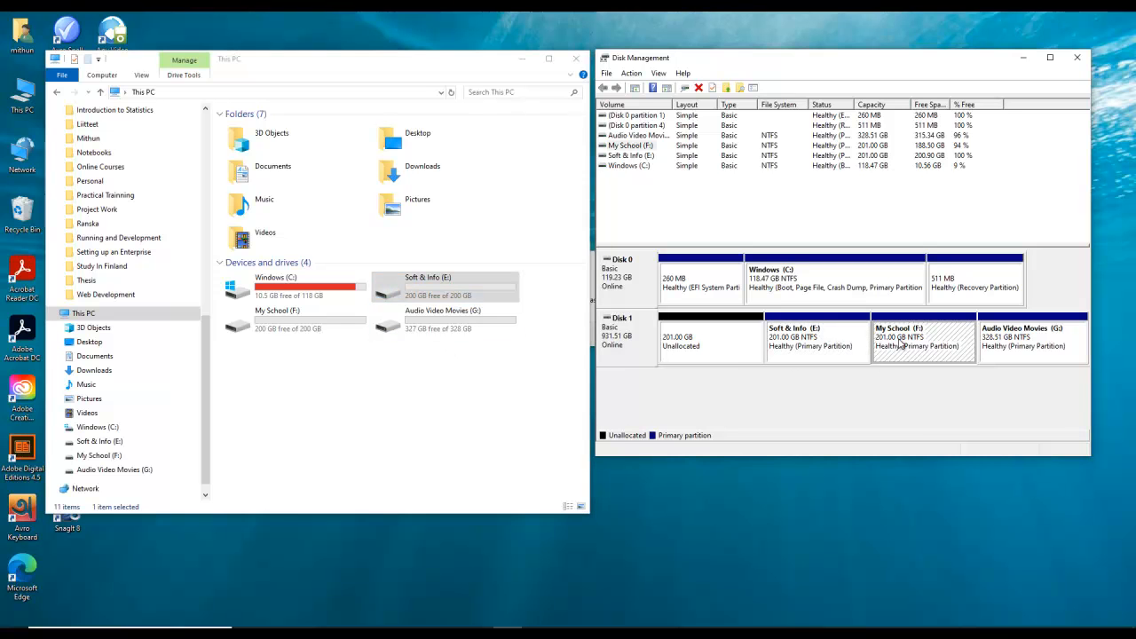
right_click(902, 344)
left_click(945, 402)
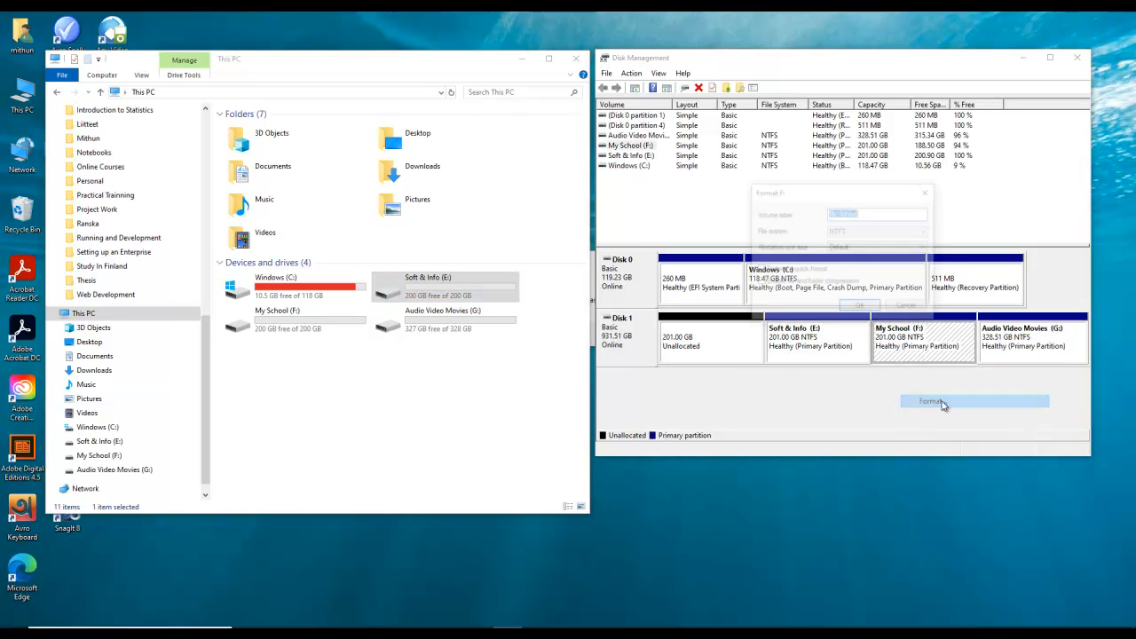
left_click(860, 307)
left_click(607, 370)
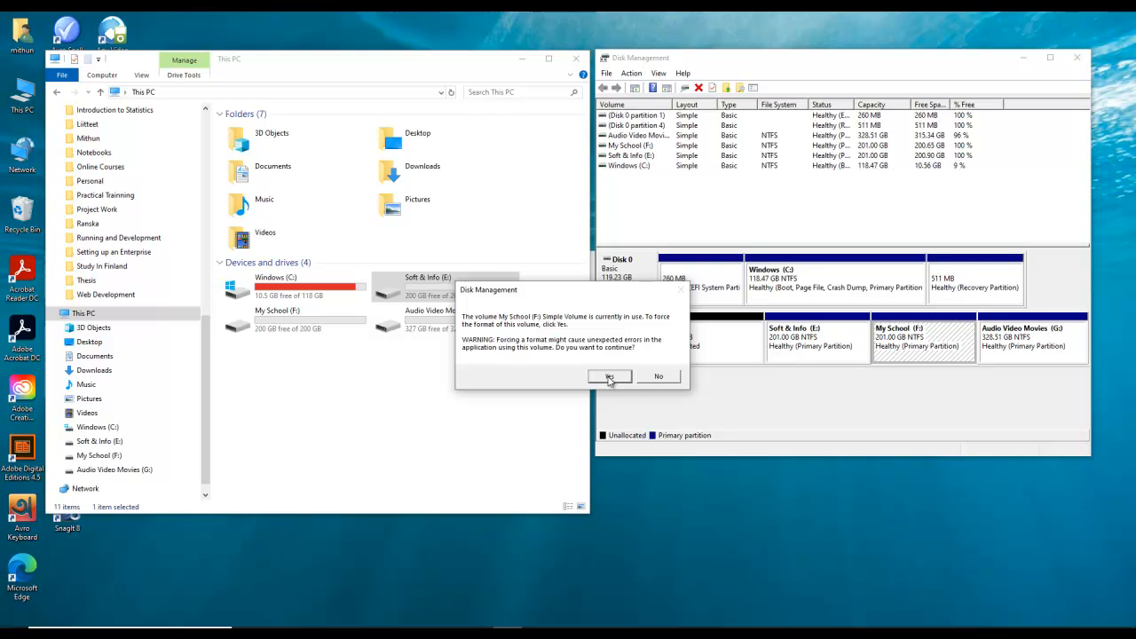
left_click(610, 378)
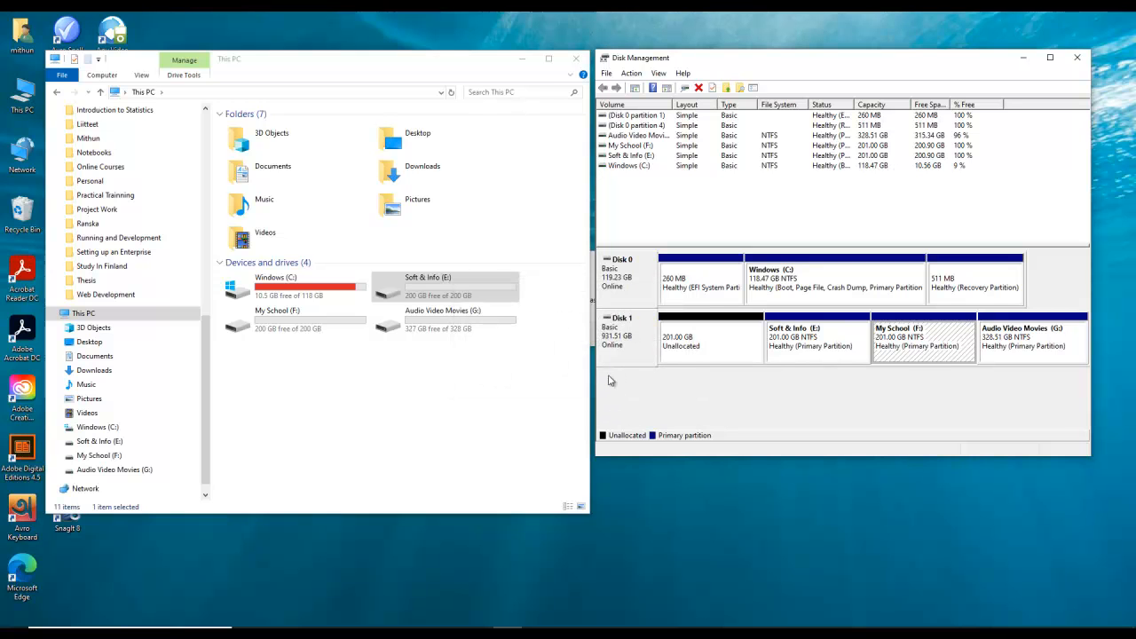
Quick-format Audio Video Movies (G:) as NTFS with the default allocation unit size, forcing the format, and refresh the This PC drive list.
left_click(1030, 343)
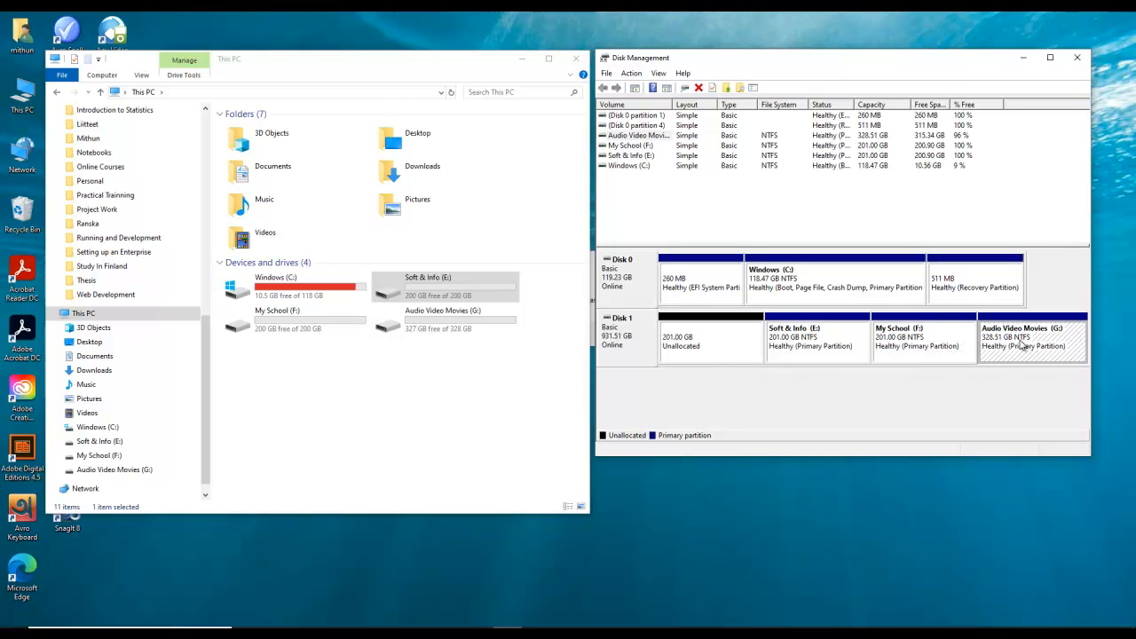
right_click(1021, 343)
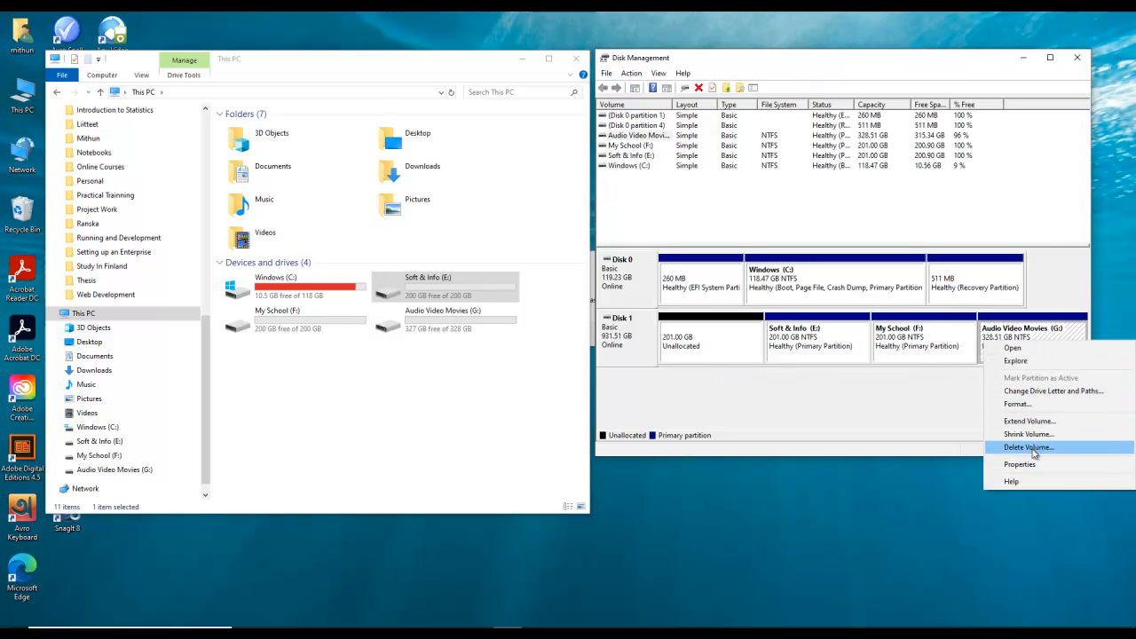
left_click(1032, 405)
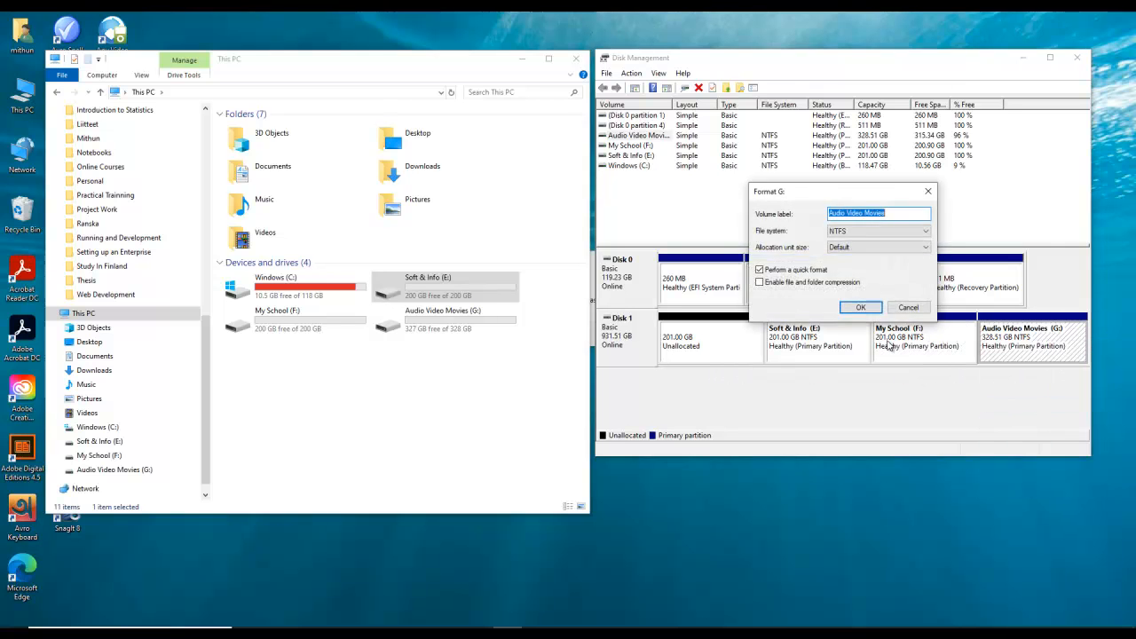
left_click(869, 309)
left_click(616, 367)
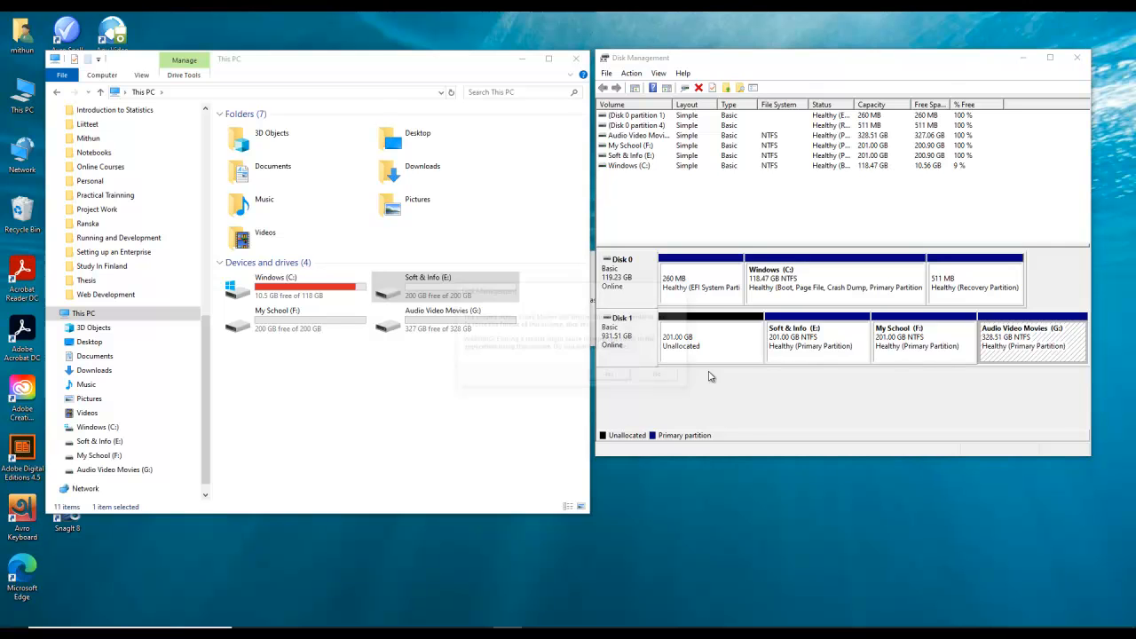
left_click(613, 377)
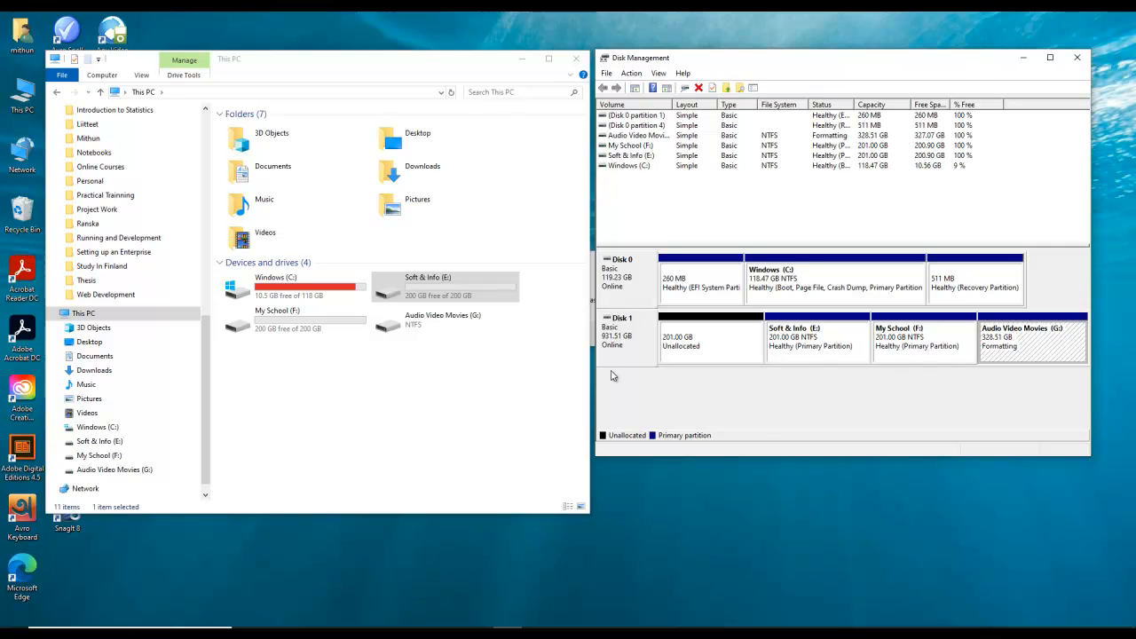
right_click(444, 358)
left_click(472, 406)
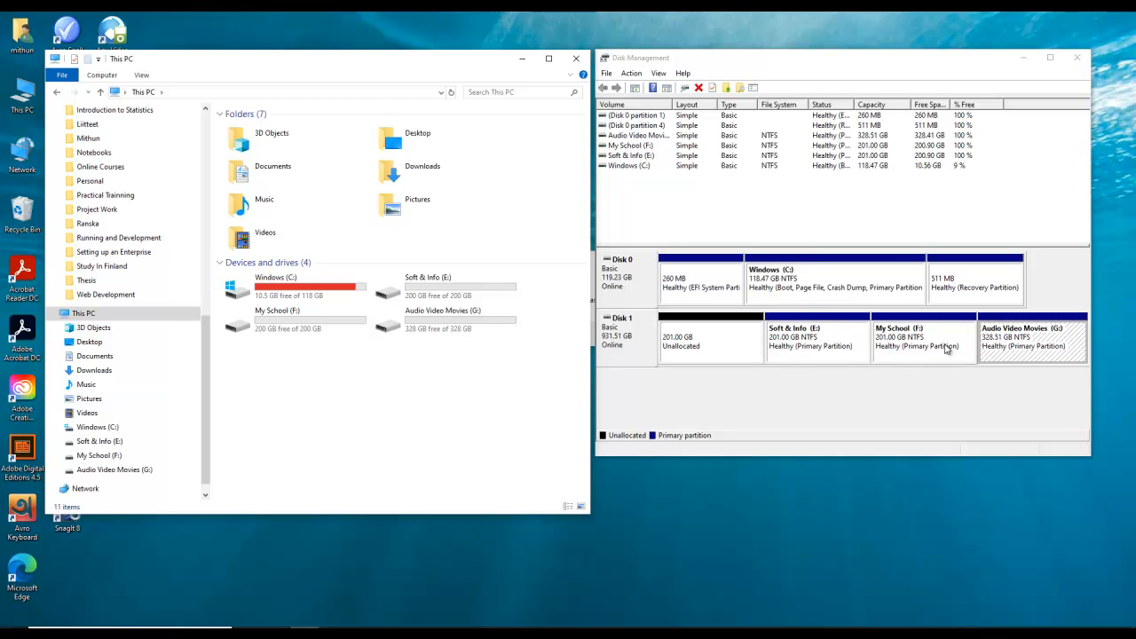
Delete the Soft & Info (E:) volume on Disk 1, accepting the erasure of its data.
left_click(803, 343)
right_click(804, 343)
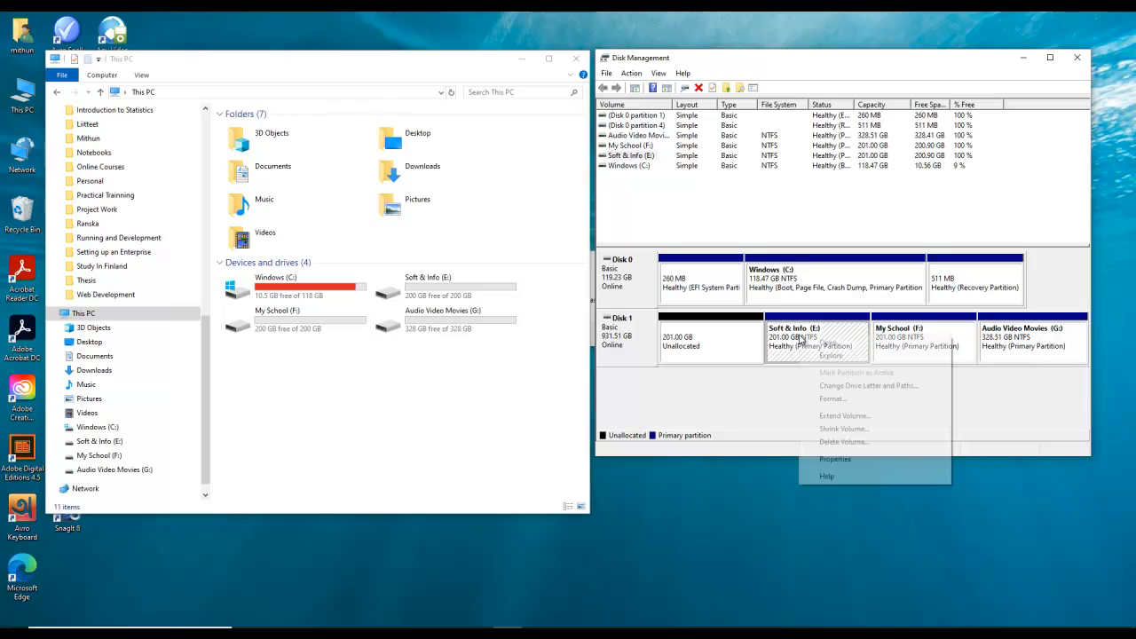
left_click(843, 442)
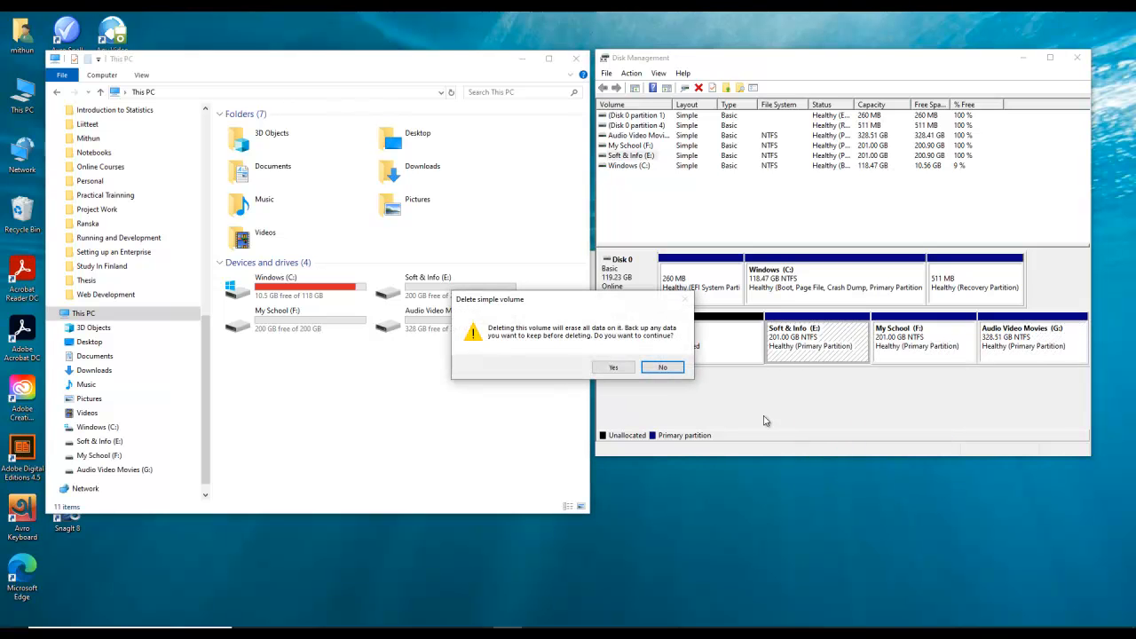
left_click(614, 371)
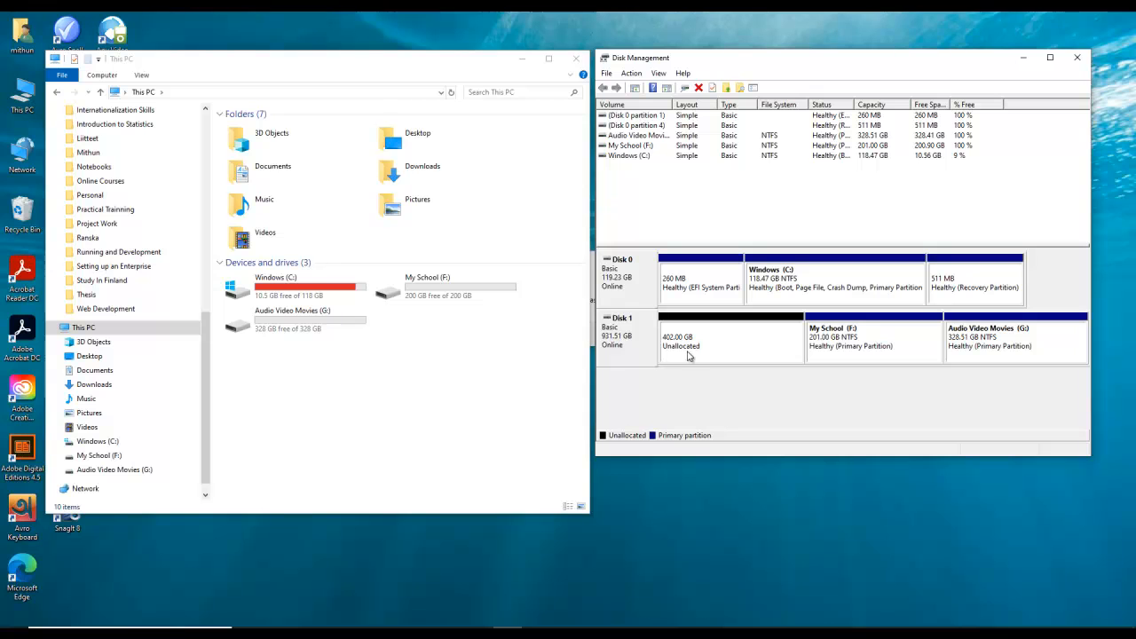
Delete the My School (F:) volume on Disk 1 and confirm the data erasure.
left_click(850, 347)
right_click(847, 347)
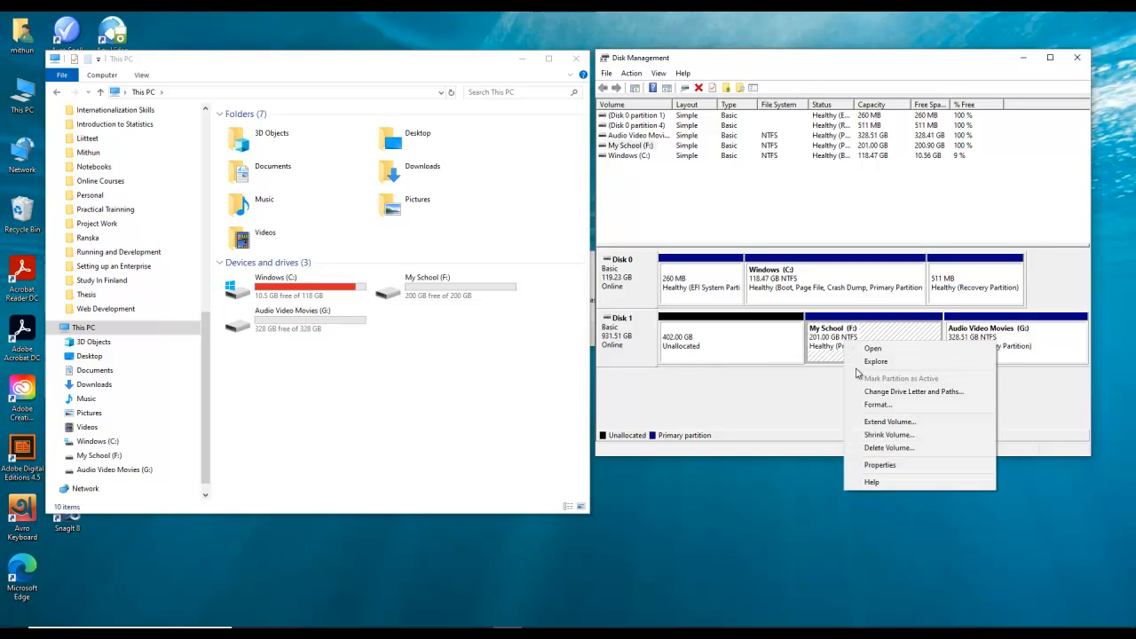
left_click(887, 449)
left_click(614, 366)
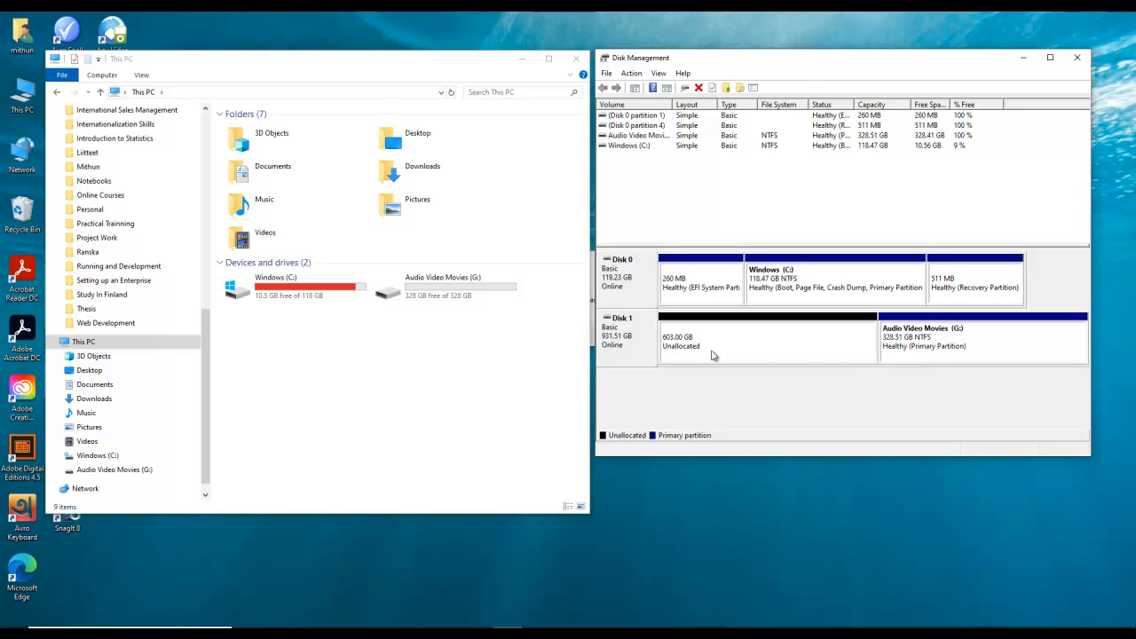
Delete the Audio Video Movies (G:) volume, the last partition on Disk 1, and confirm the data erasure.
left_click(916, 341)
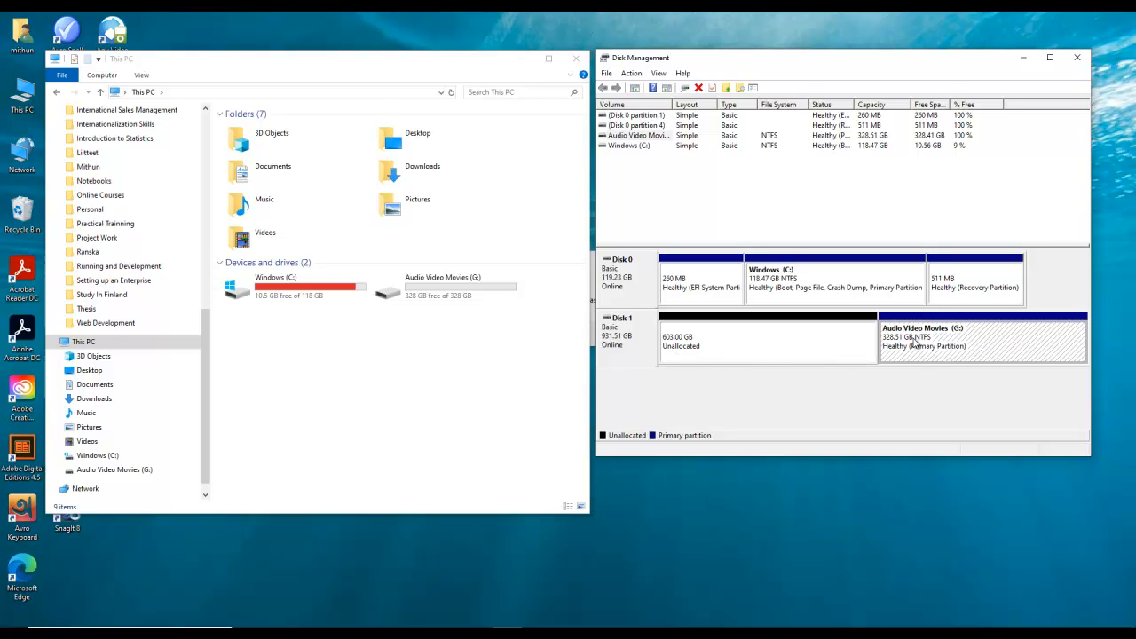
right_click(916, 341)
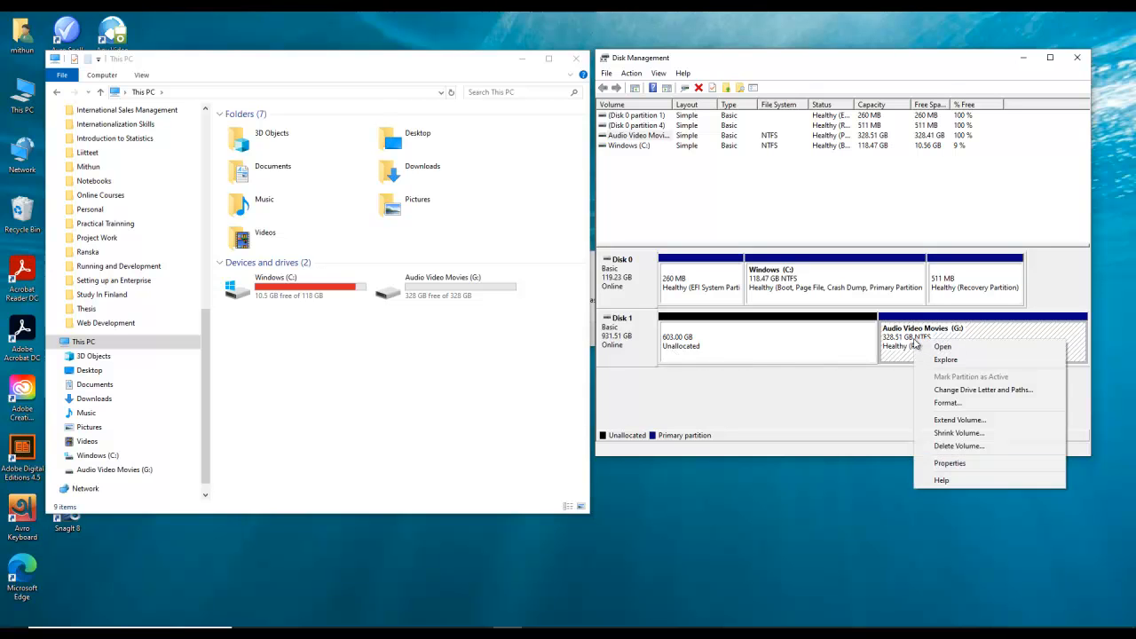
left_click(952, 446)
left_click(620, 367)
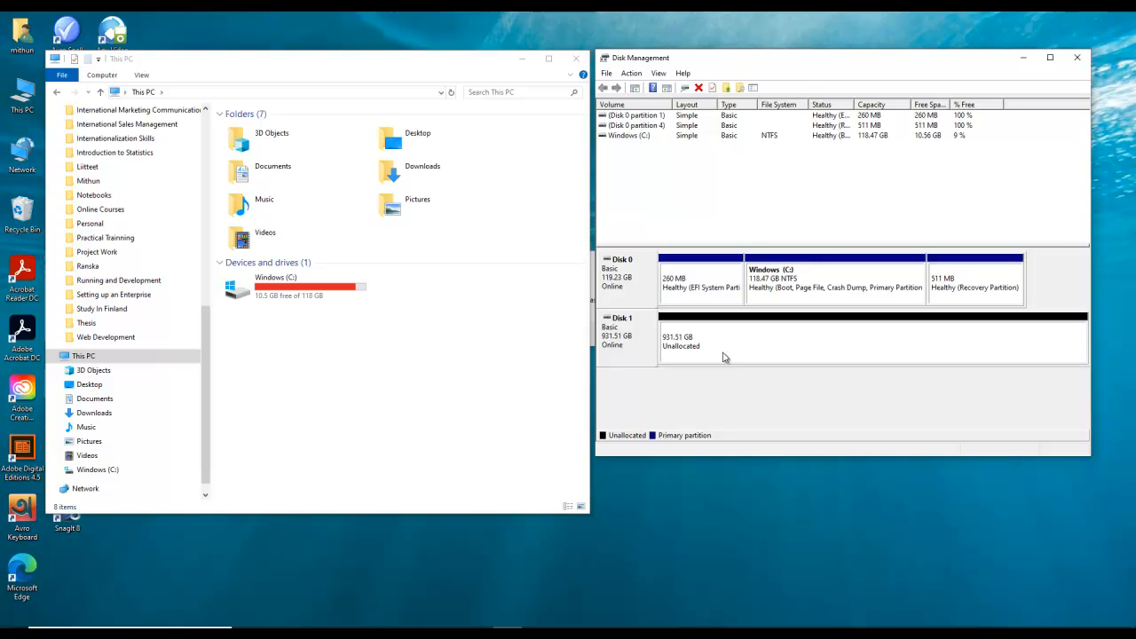
Examine which volume operations, especially Extend Volume, are offered for Windows (C:), the recovery partition and the EFI partition on Disk 0.
left_click(782, 289)
right_click(781, 286)
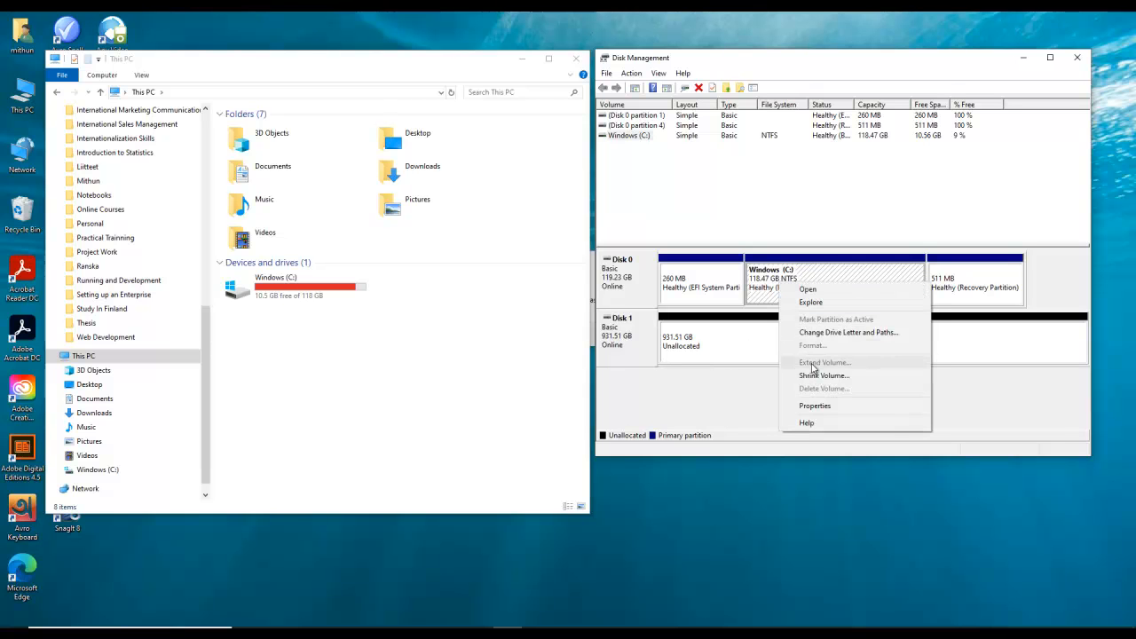
left_click(955, 302)
right_click(959, 283)
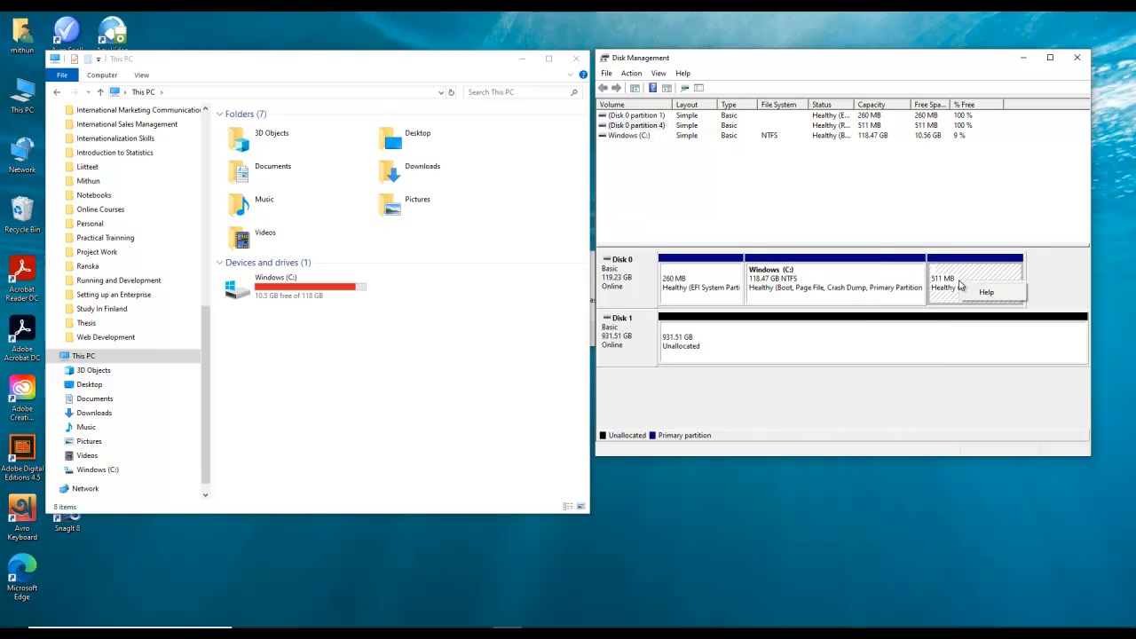
left_click(683, 279)
right_click(683, 279)
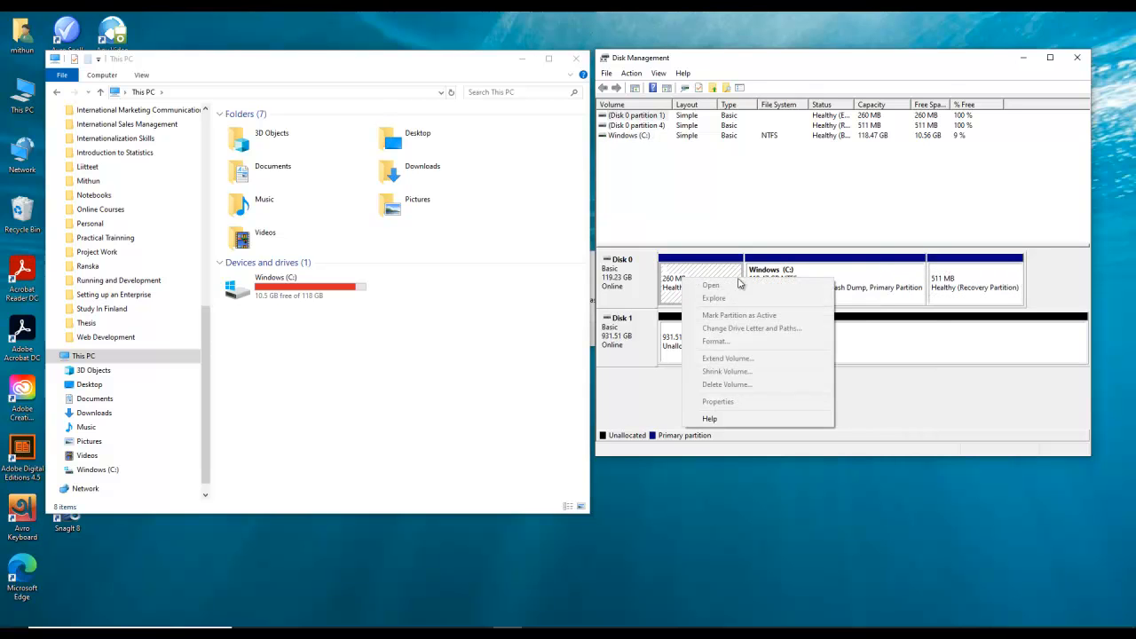
left_click(858, 275)
right_click(824, 279)
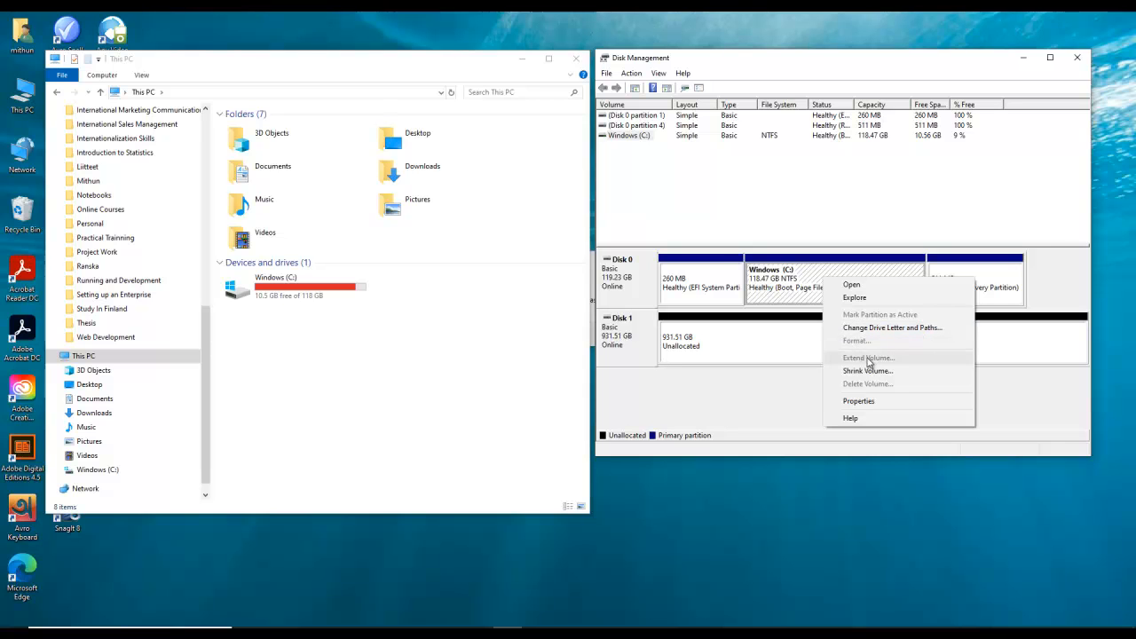
left_click(783, 283)
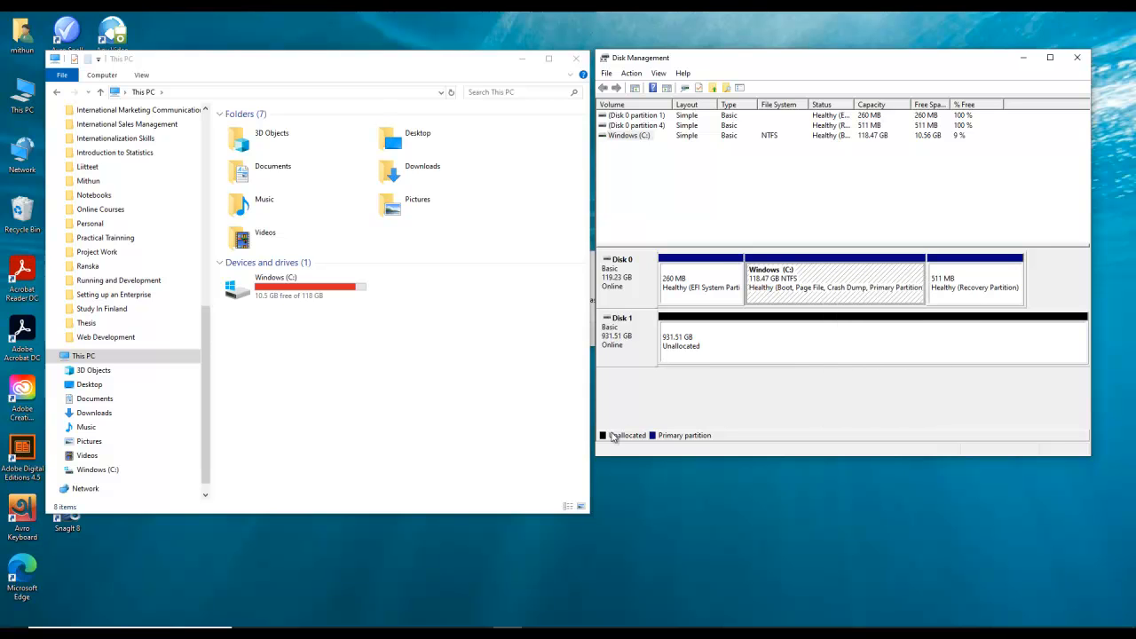
Close Disk Management, switch to Windows PowerShell opened as administrator, and show the Notepad list of diskpart commands beside it.
key("alt+F4")
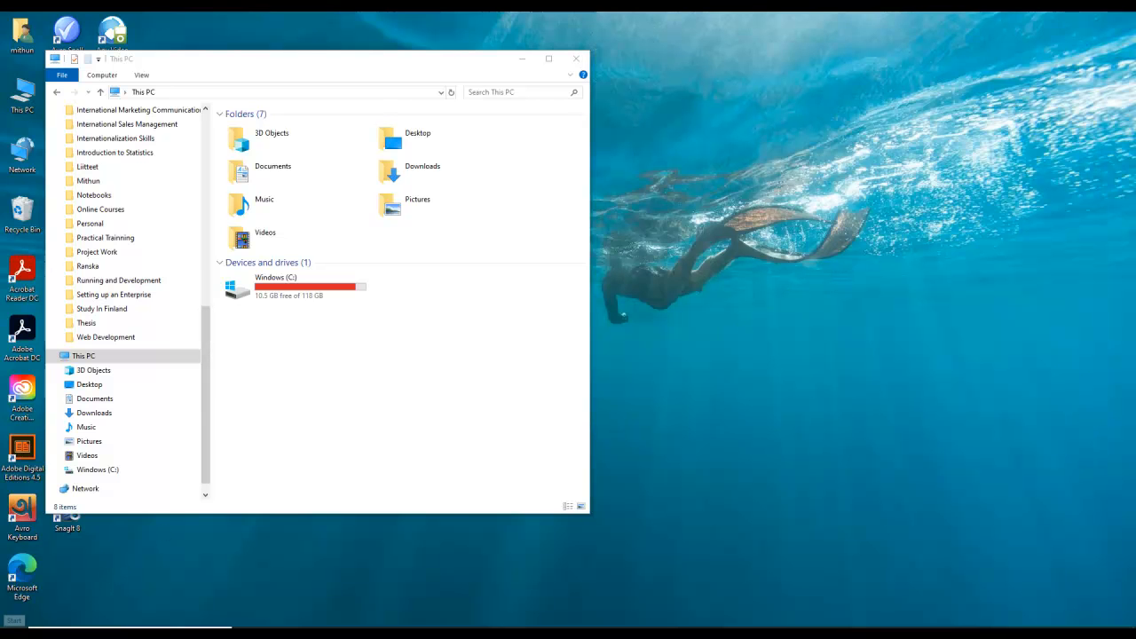
right_click(7, 634)
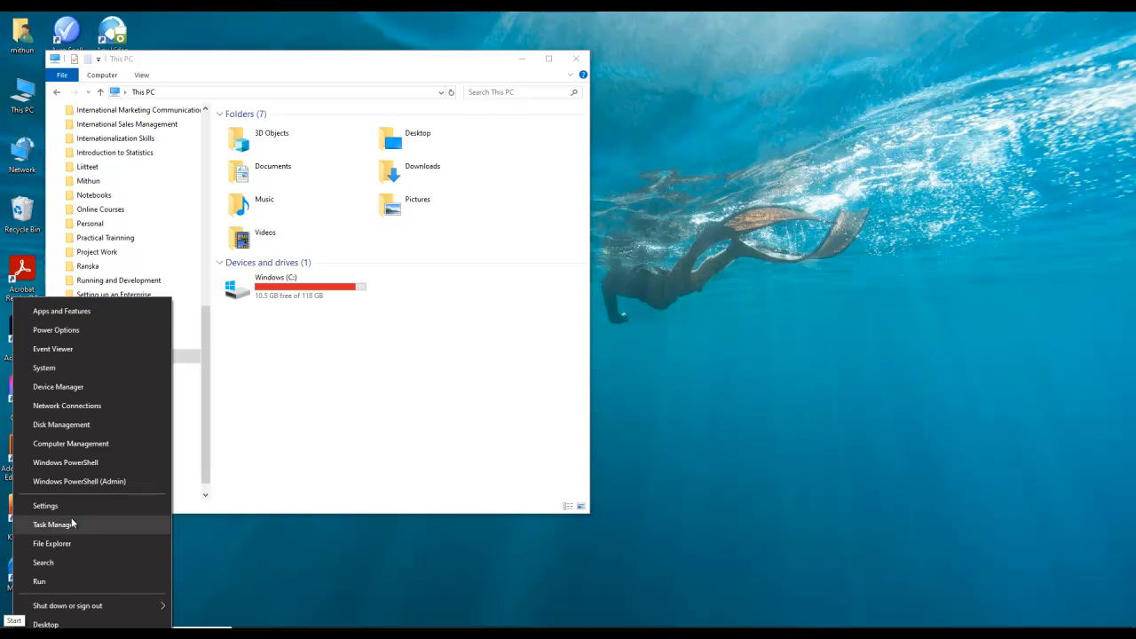
left_click(94, 484)
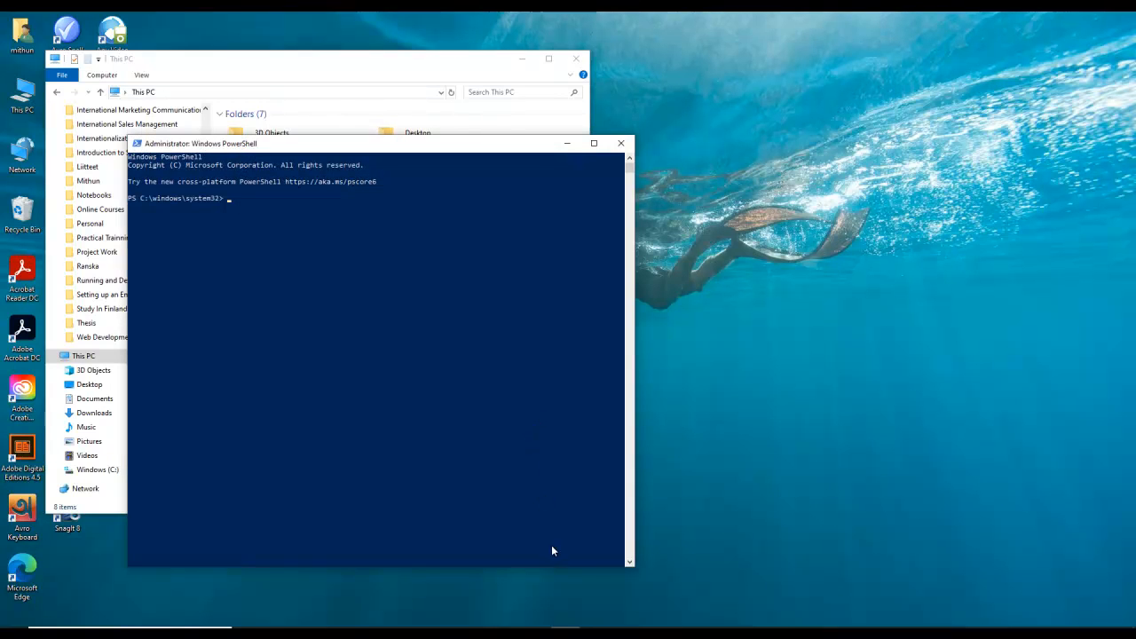
left_click(537, 612)
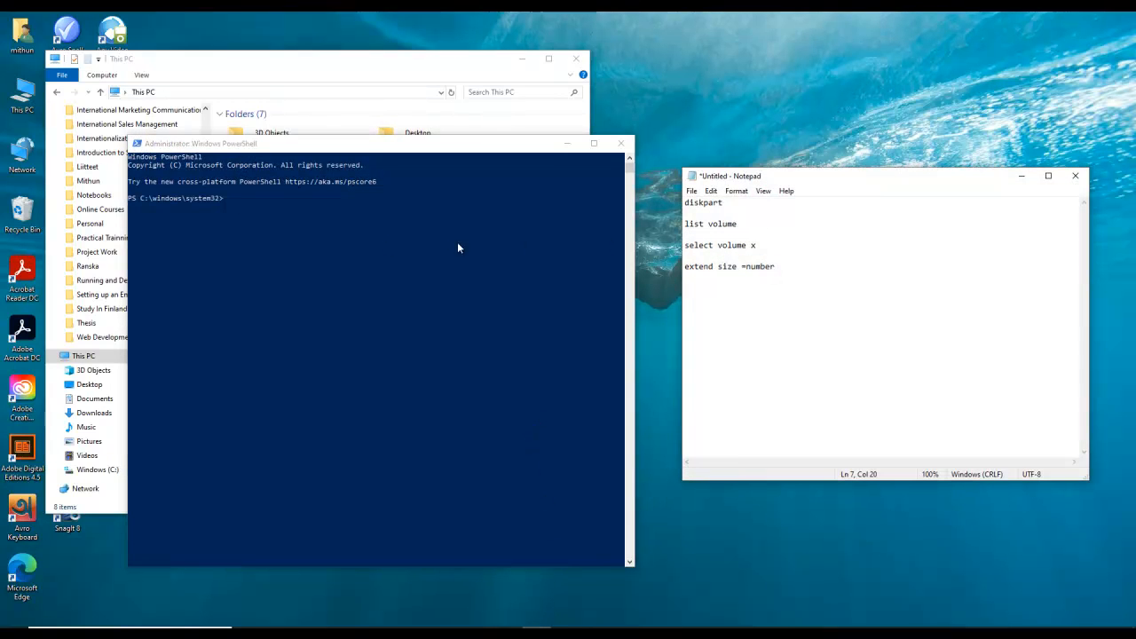
Start diskpart in the administrator PowerShell and run list volume.
left_click(234, 201)
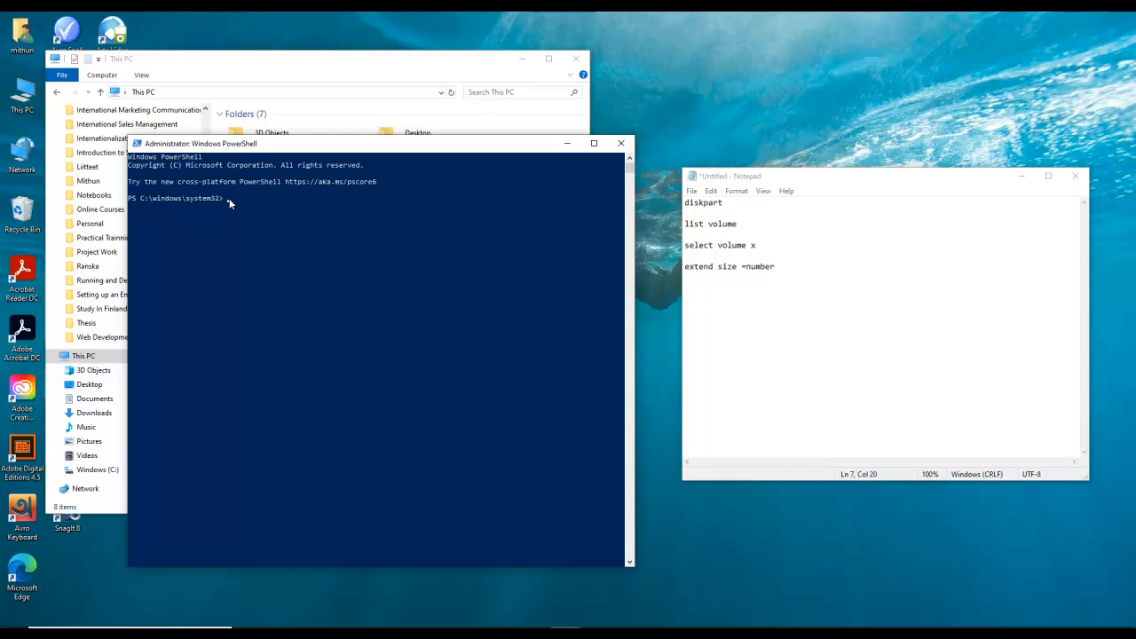
type("diskpart")
key("Return")
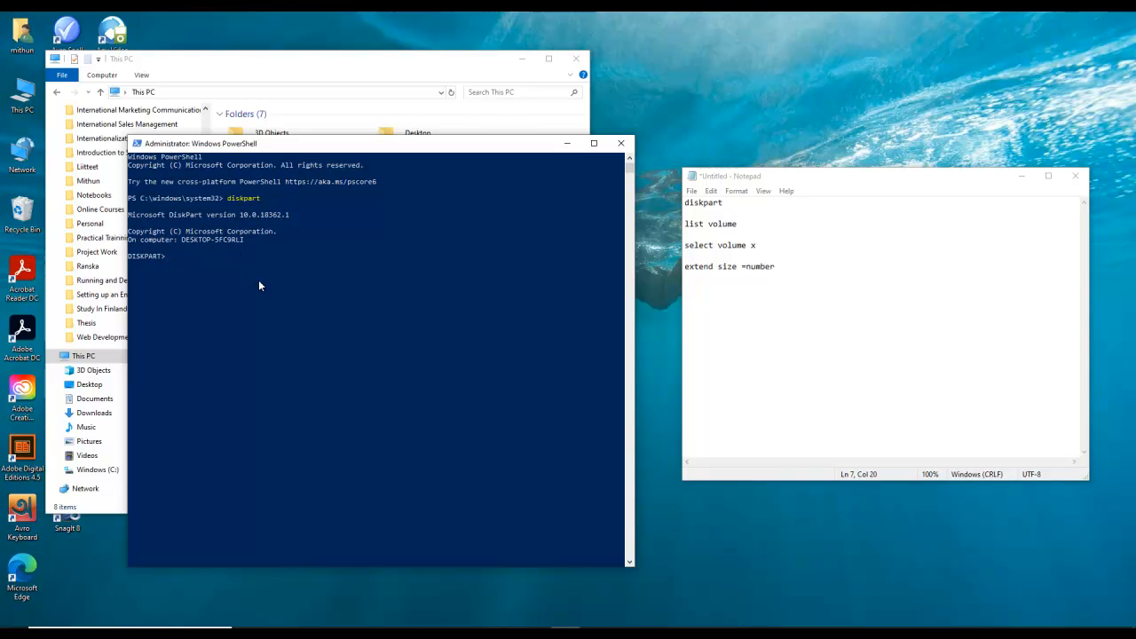
type("list volume")
key("Return")
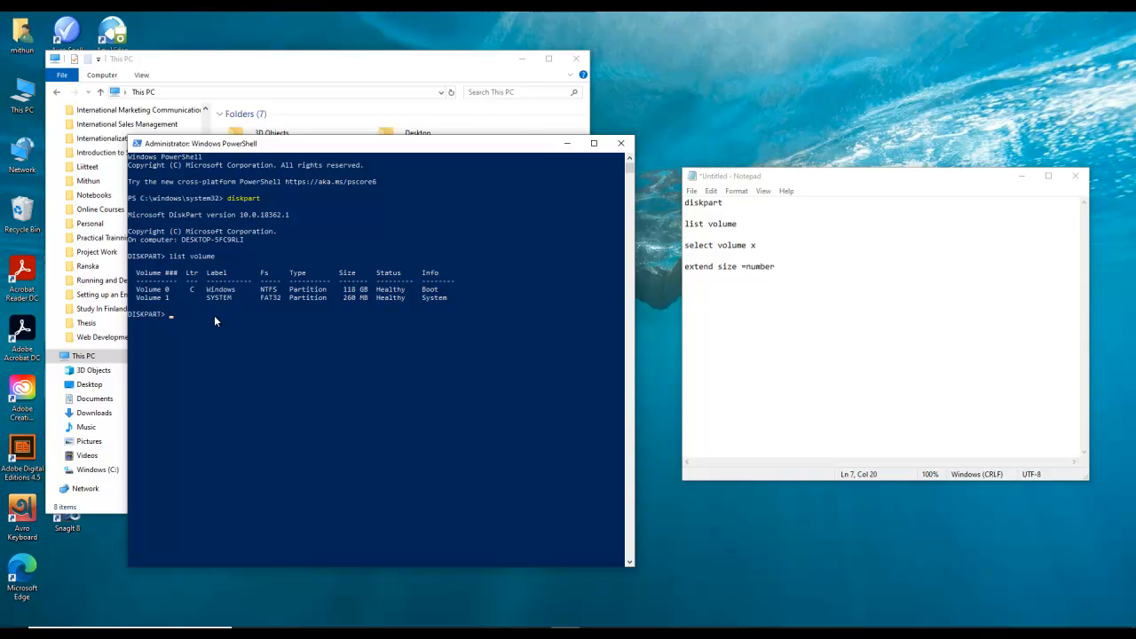
Select volume 0 in DiskPart and try to extend it with extend size = 200.
type("se")
type("lect volume 0")
key("Return")
type("extend size = 2")
type("00")
key("Return")
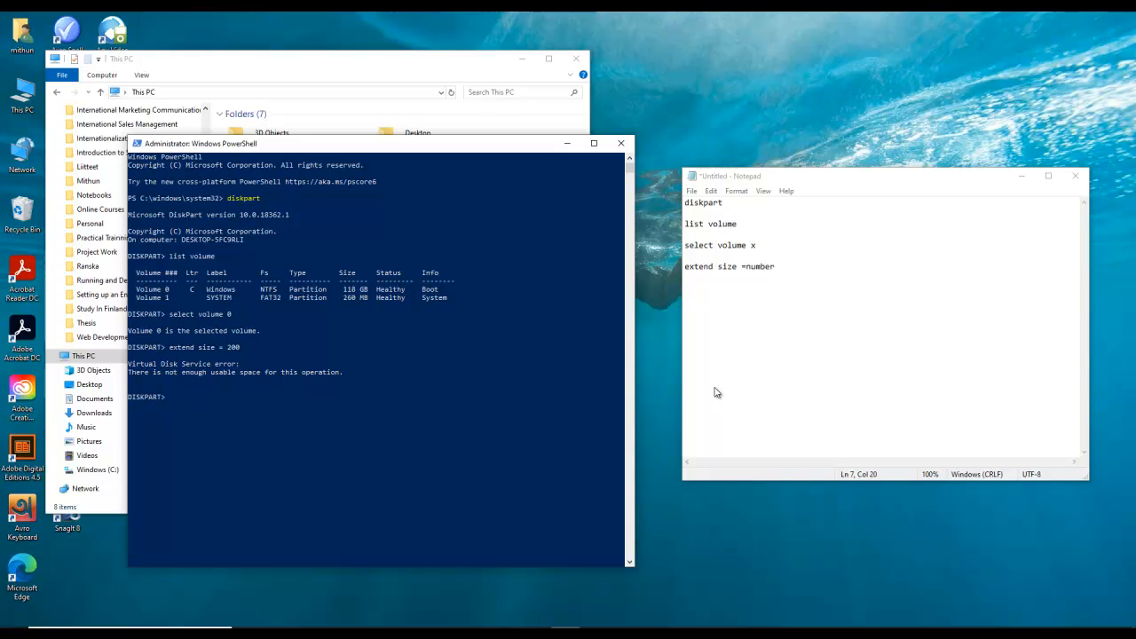
Clear the desktop of open windows, reopen Disk Management, and move and enlarge its window so both disks are fully visible.
key("super+d")
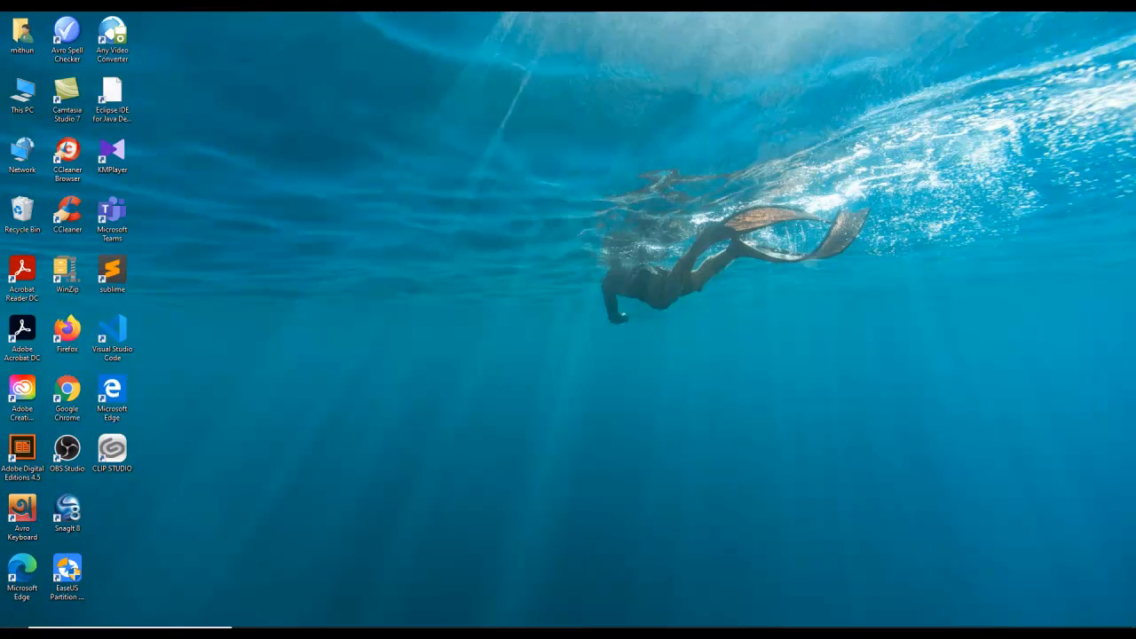
right_click(15, 634)
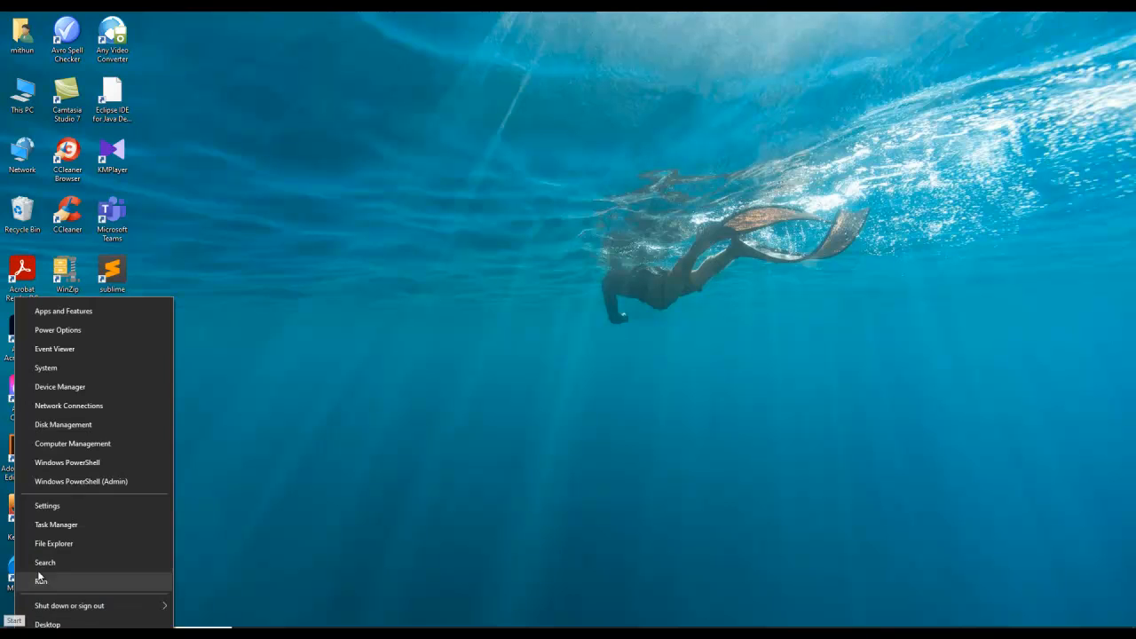
left_click(62, 425)
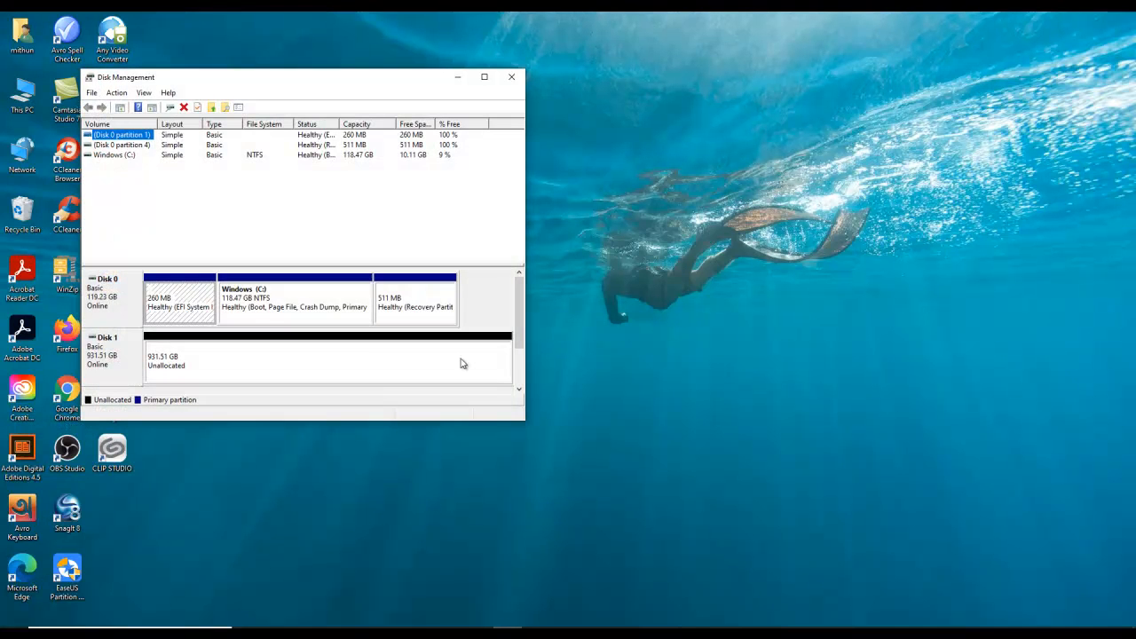
left_click_drag(449, 77, 710, 68)
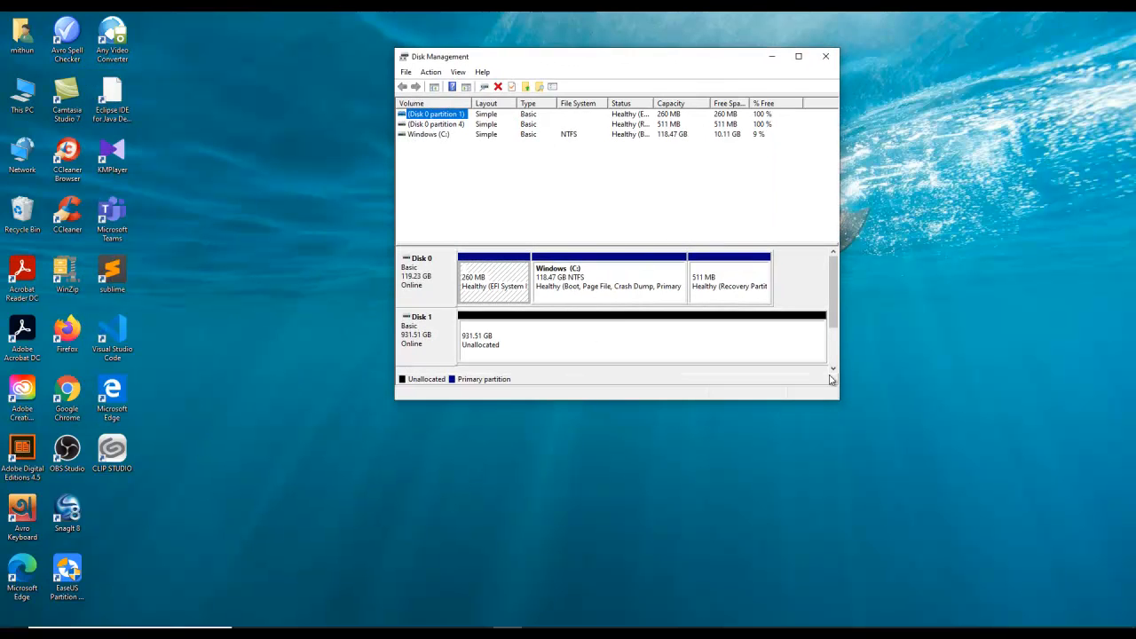
left_click_drag(840, 406, 922, 507)
left_click_drag(396, 501, 259, 521)
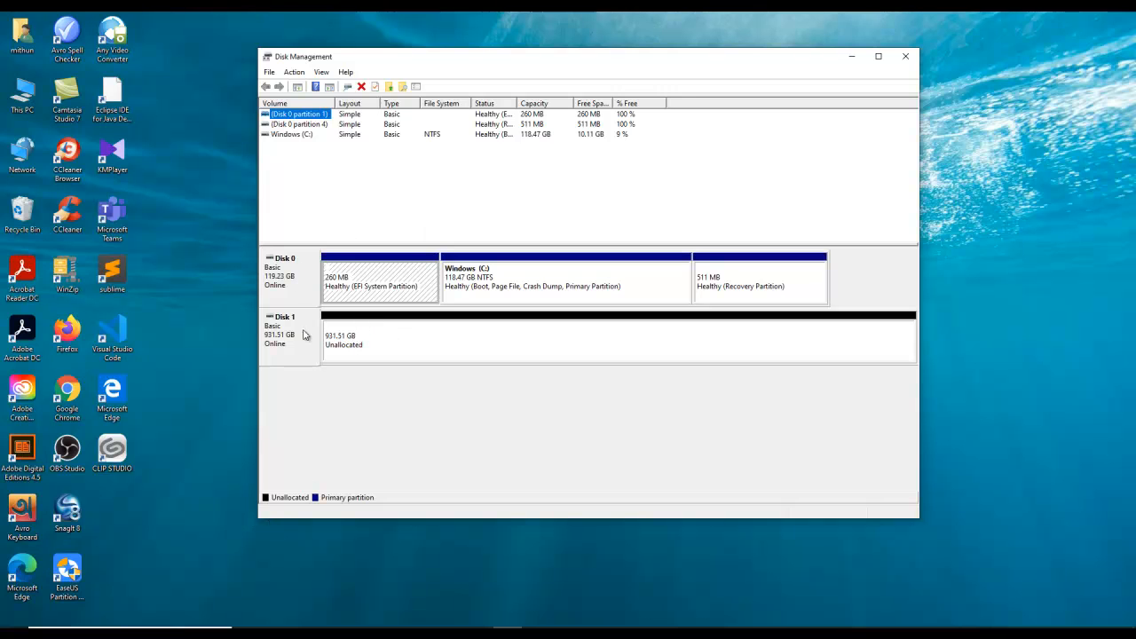
Start a new simple volume in Disk 1's unallocated space and advance the wizard to the volume size page.
left_click(372, 346)
right_click(366, 336)
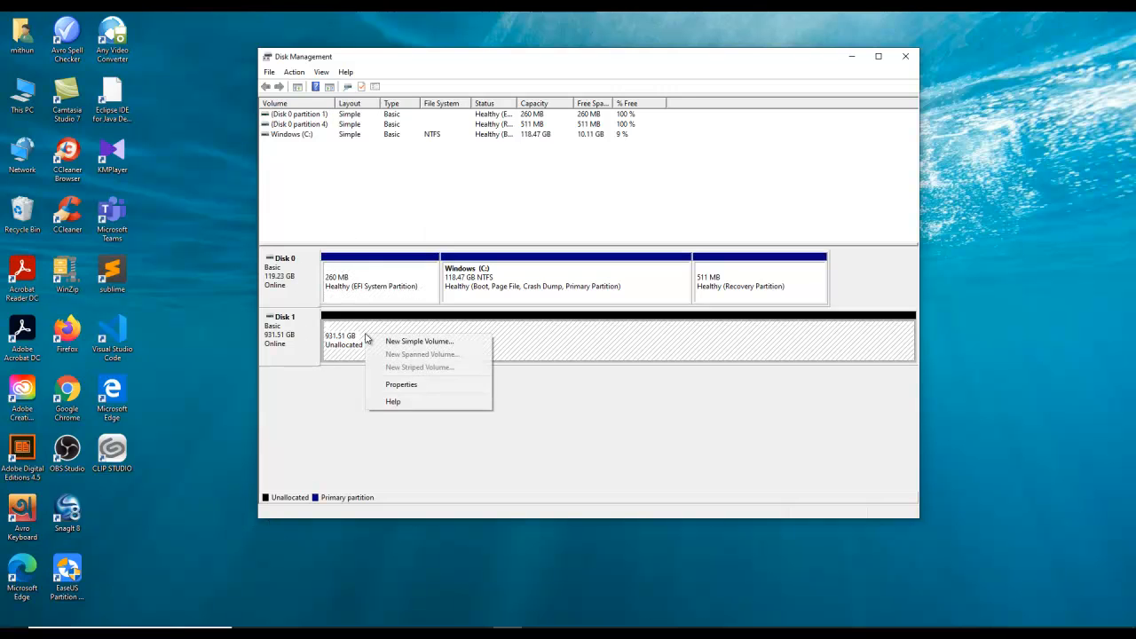
left_click(419, 343)
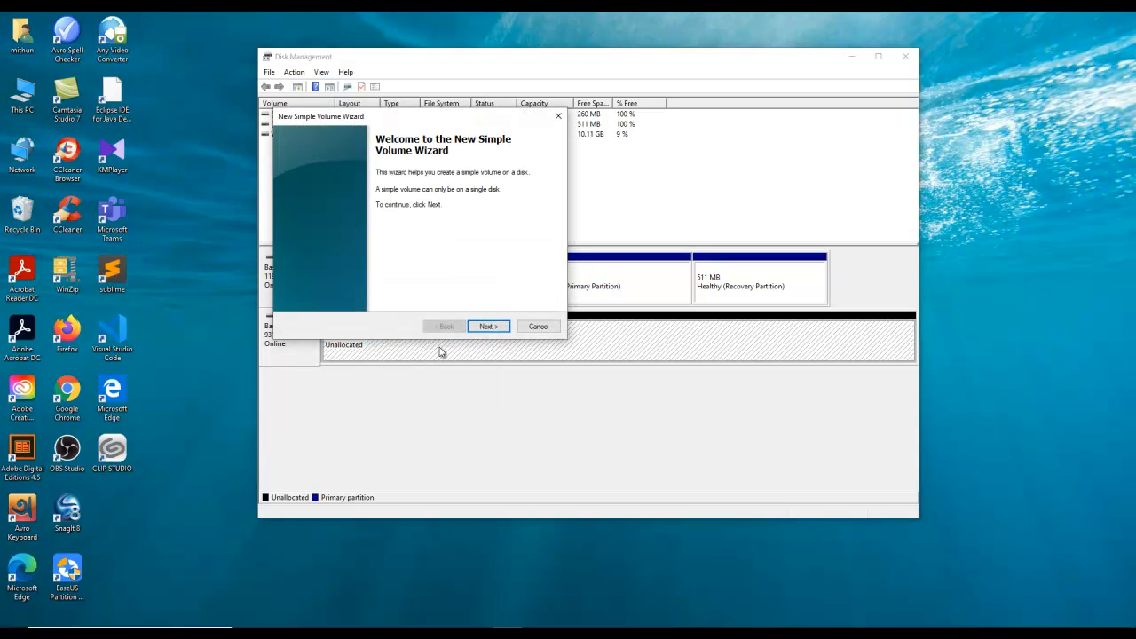
left_click(491, 327)
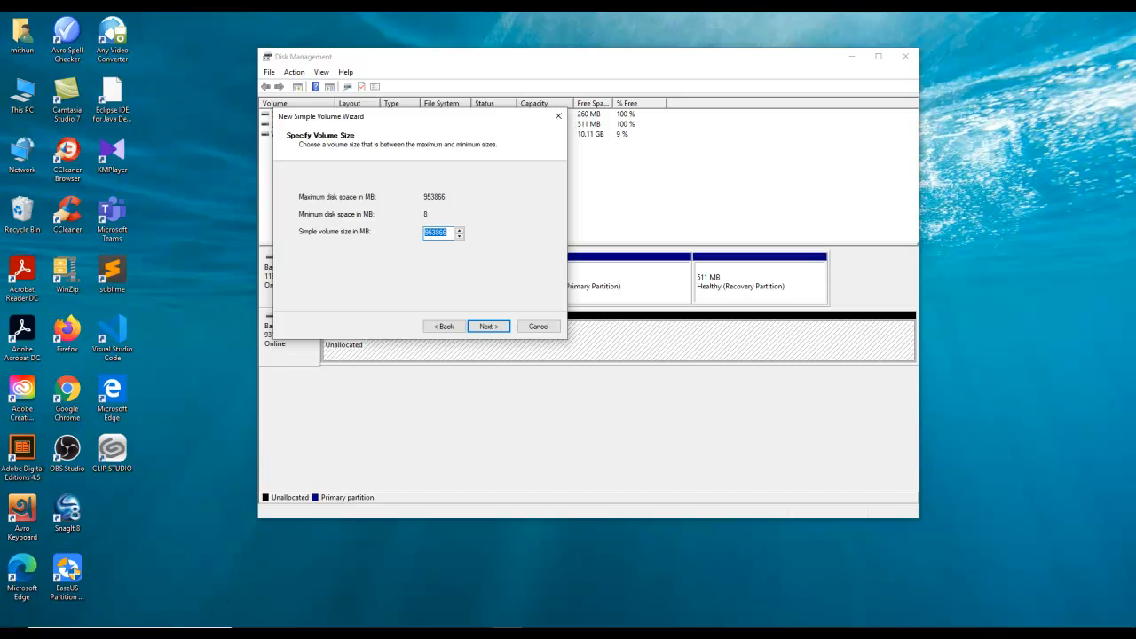
Open Calculator and convert 200 GB to megabytes by multiplying 200 by 1024.
key("super")
type("ca")
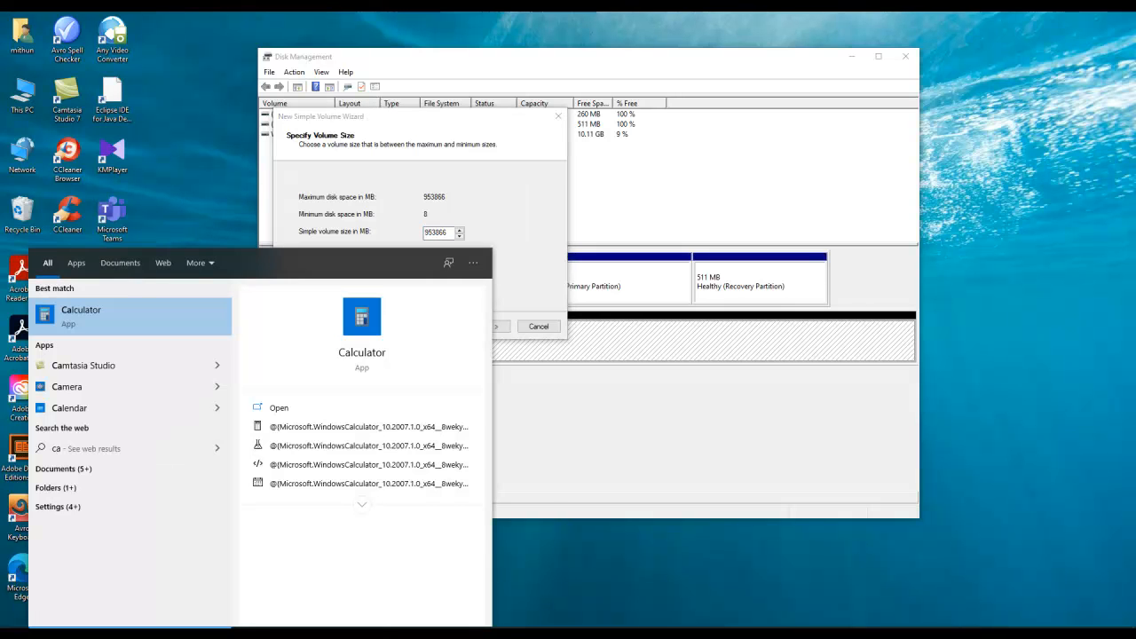
key("Return")
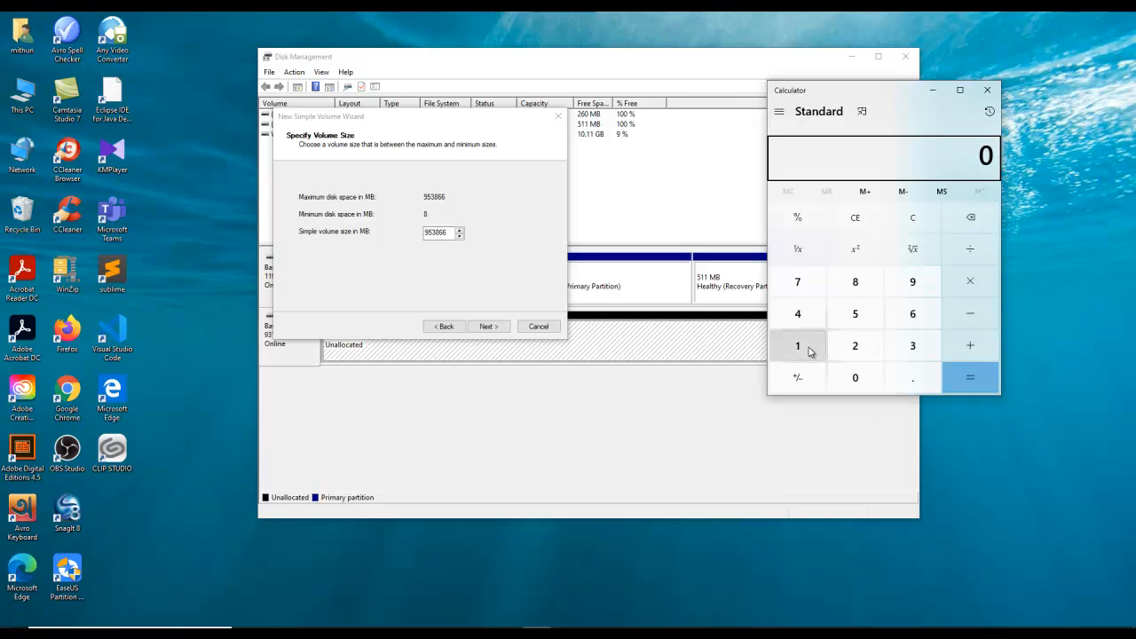
left_click(855, 348)
left_click(855, 379)
left_click(855, 378)
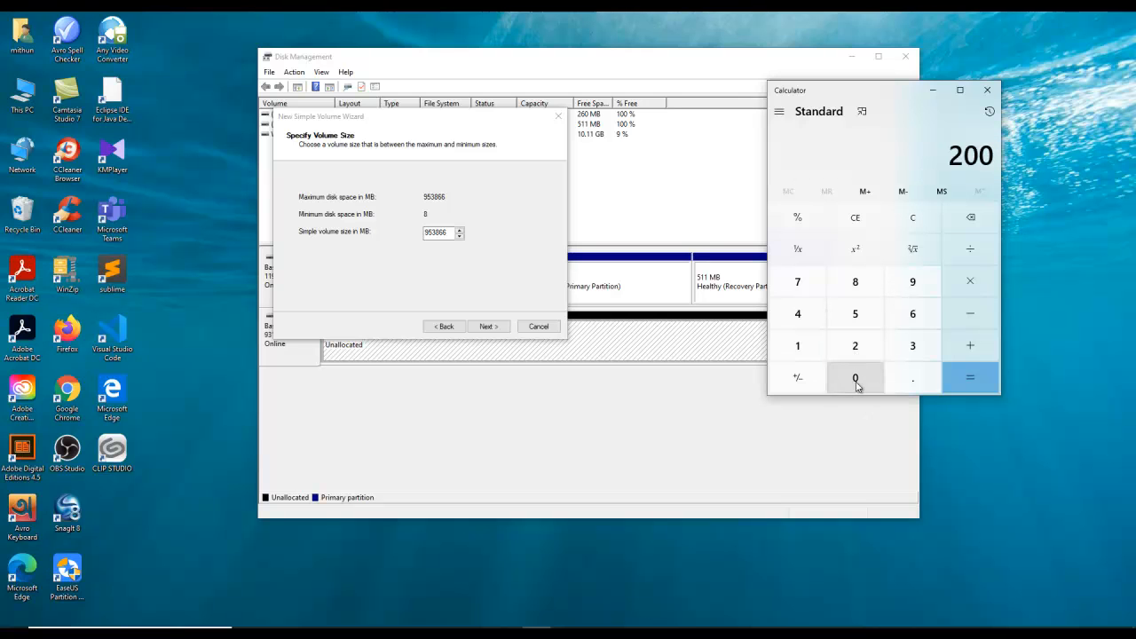
left_click(983, 280)
left_click(804, 348)
left_click(855, 376)
left_click(855, 346)
left_click(798, 316)
left_click(968, 378)
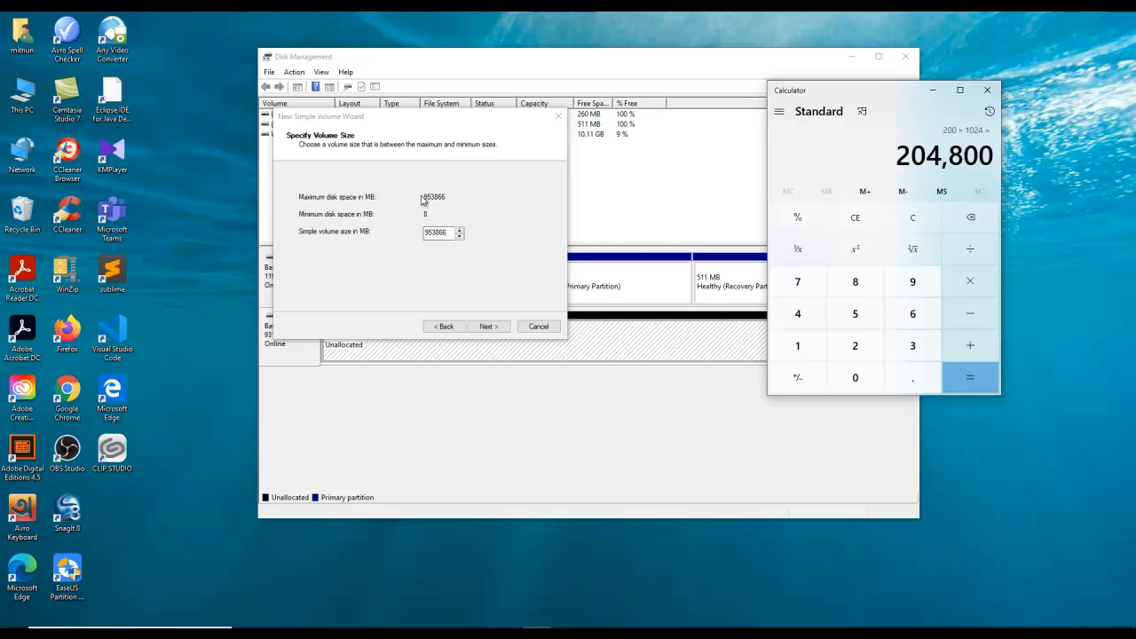
Set the simple volume size to 204800 MB, advance to the drive letter page and return to the volume size page.
left_click(362, 233)
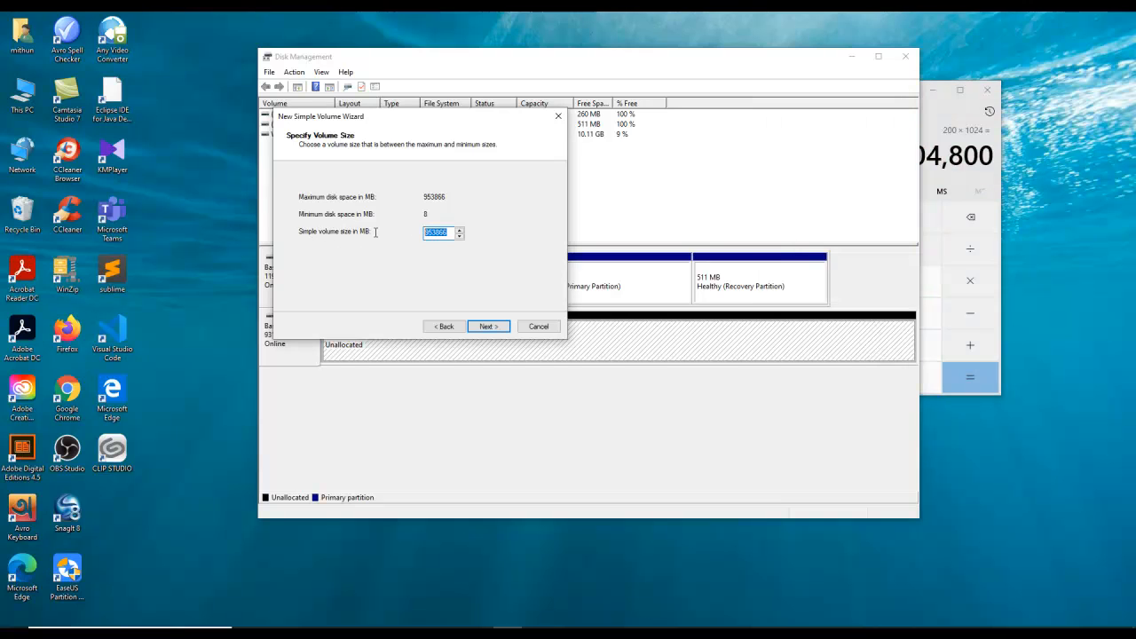
type("20")
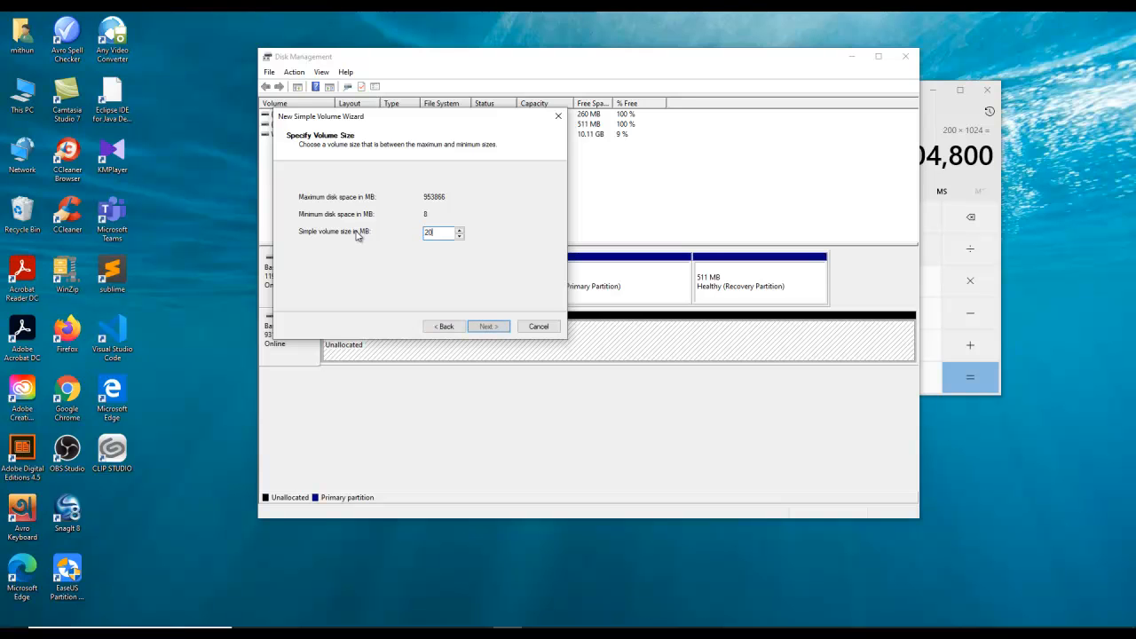
type("4800")
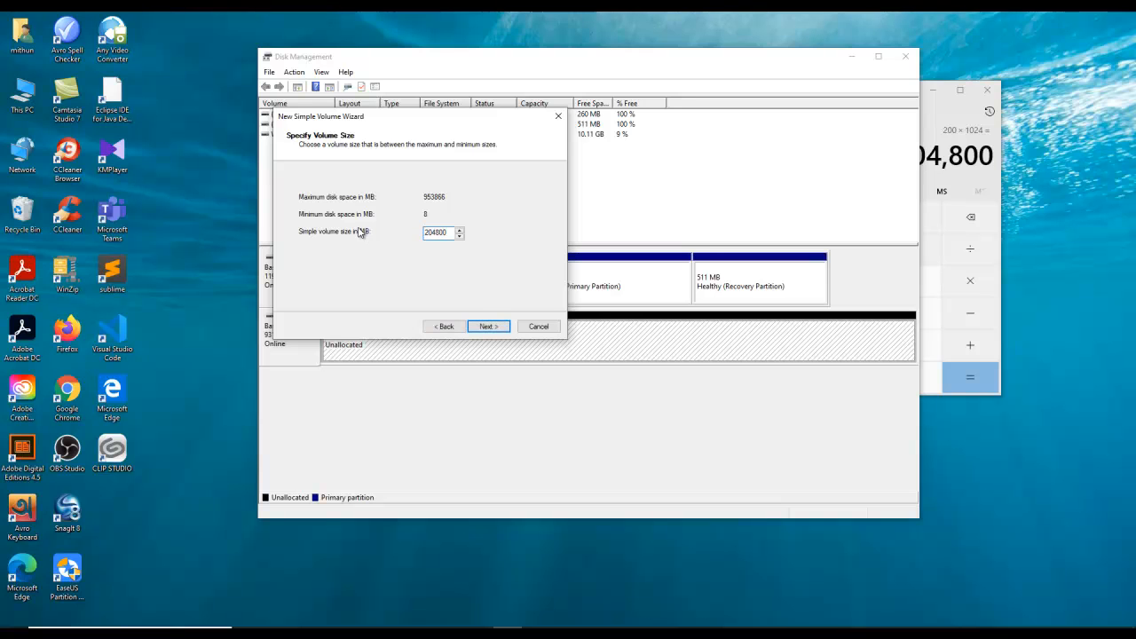
left_click(487, 328)
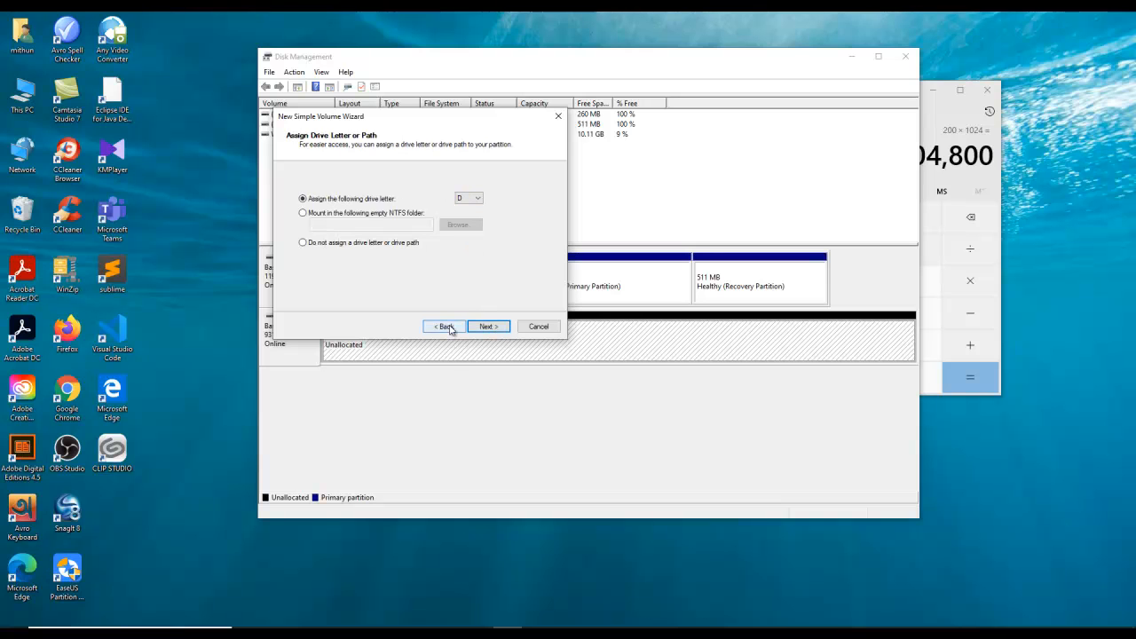
left_click(448, 327)
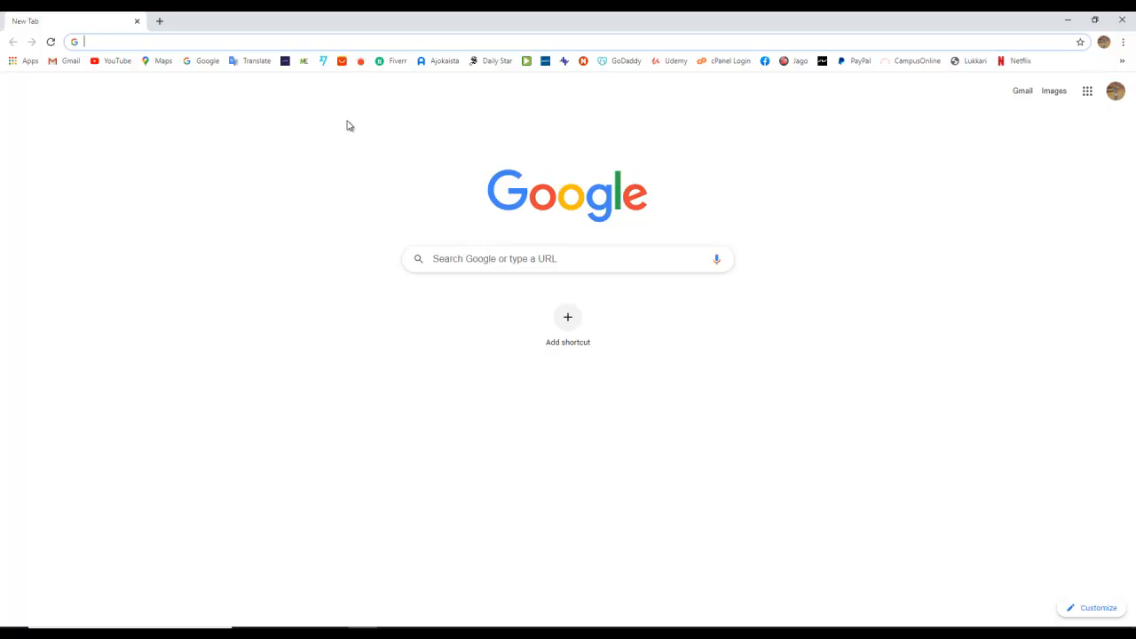
Search Google in Chrome for "mb to gb" and convert 200 gigabytes to megabytes with the unit converter.
type("mb to ")
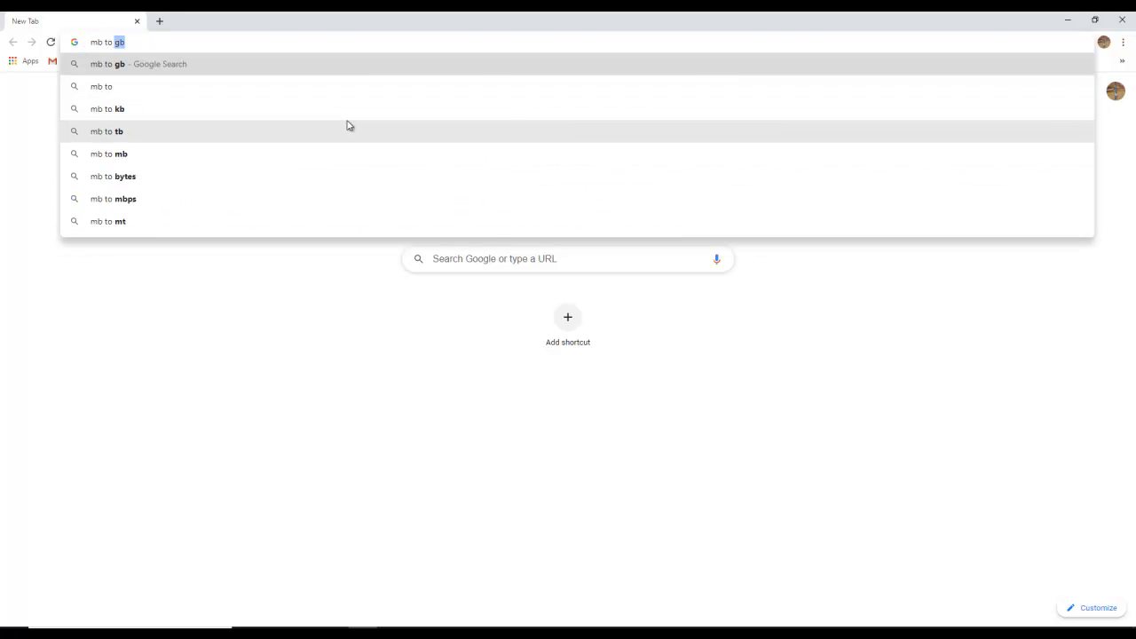
type("gb")
key("Return")
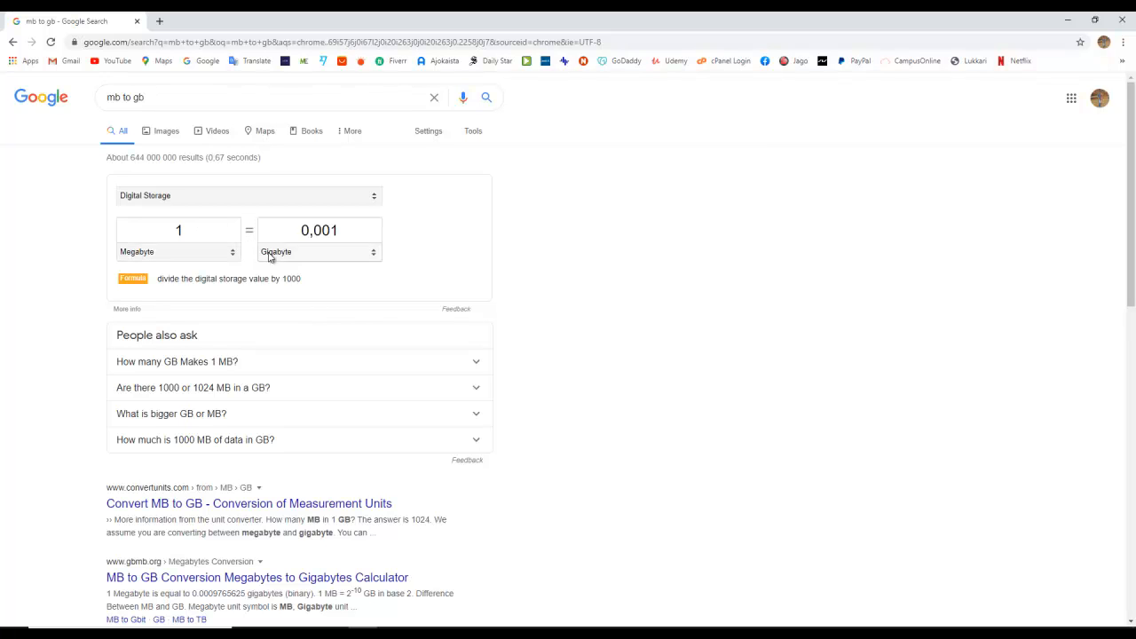
left_click(162, 236)
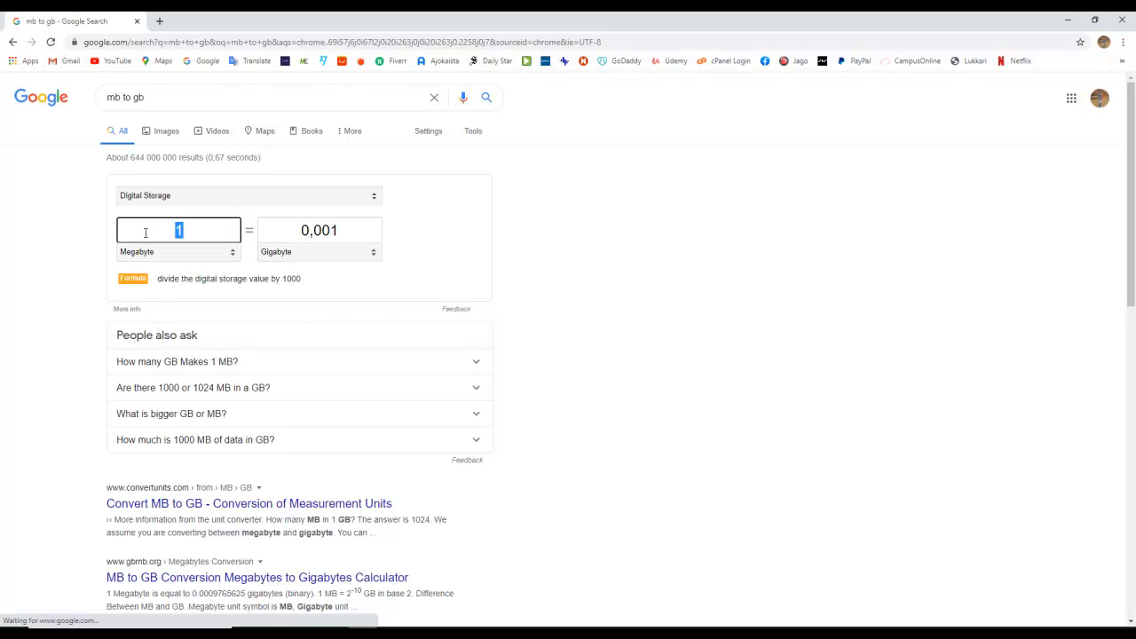
left_click_drag(355, 228, 291, 229)
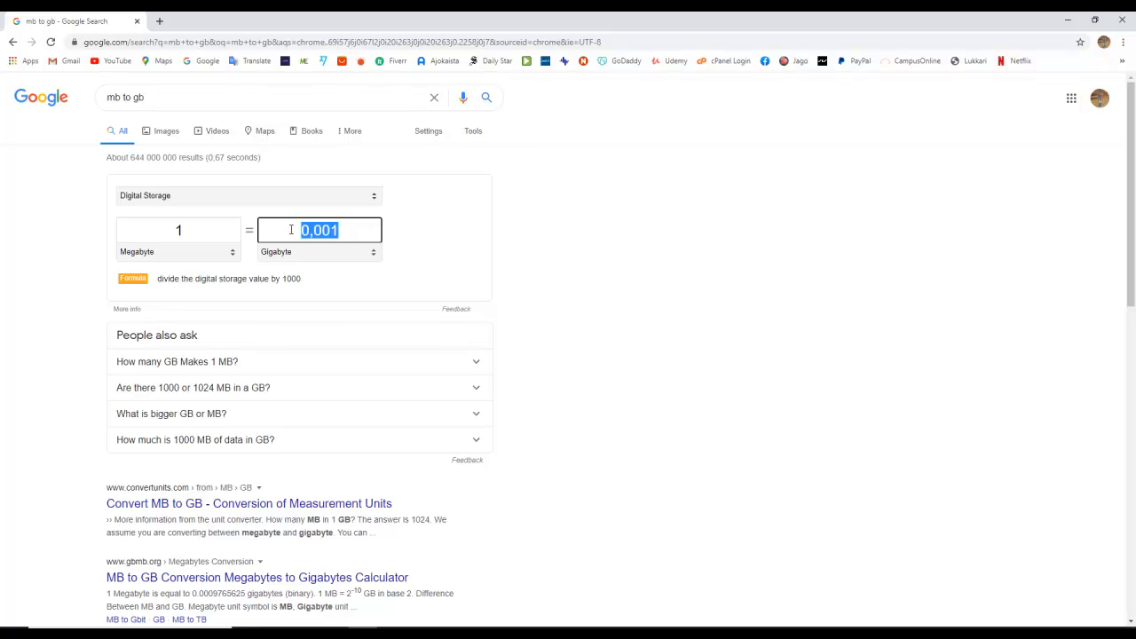
type("200")
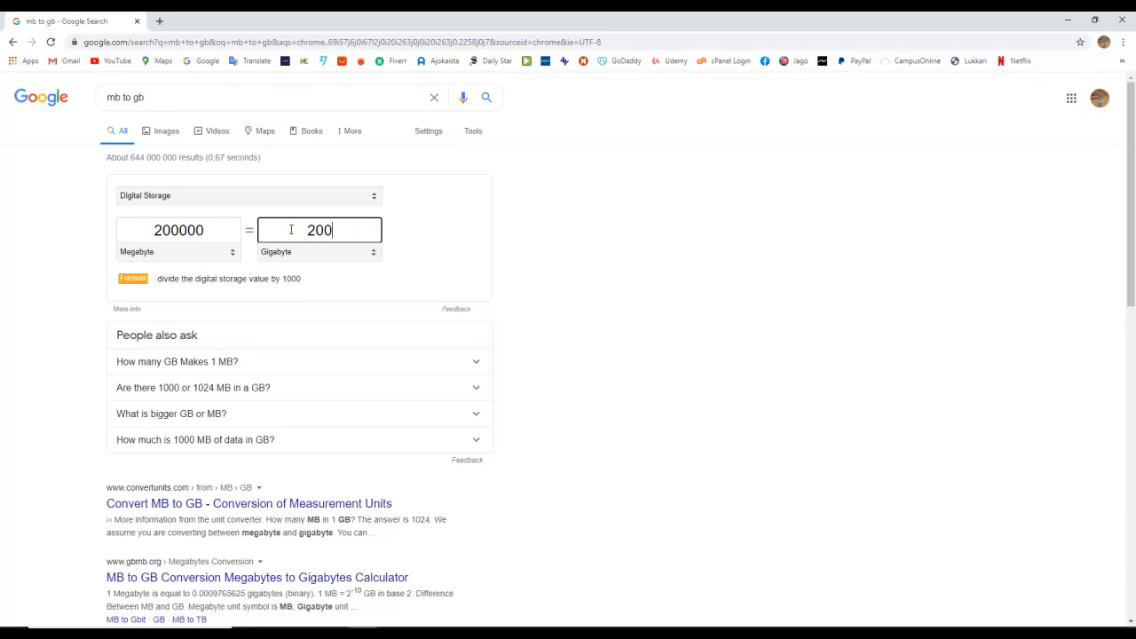
left_click(198, 230)
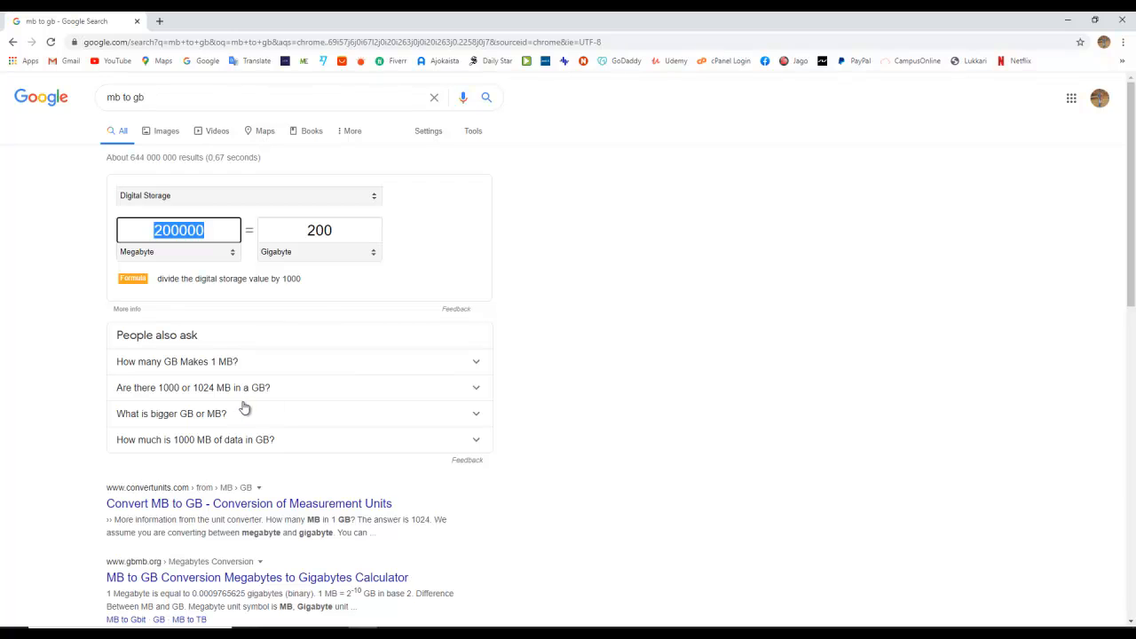
Compare with the wizard's volume size and expand the related question "How many GB Makes 1 MB?" in the search results.
key("alt+Tab")
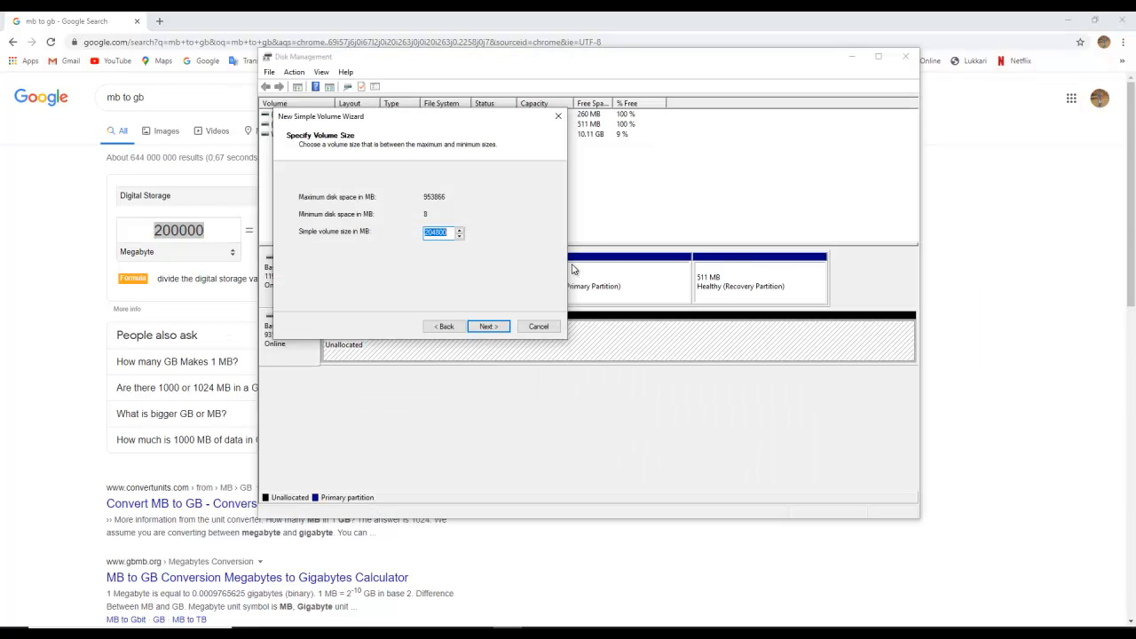
key("alt+Tab")
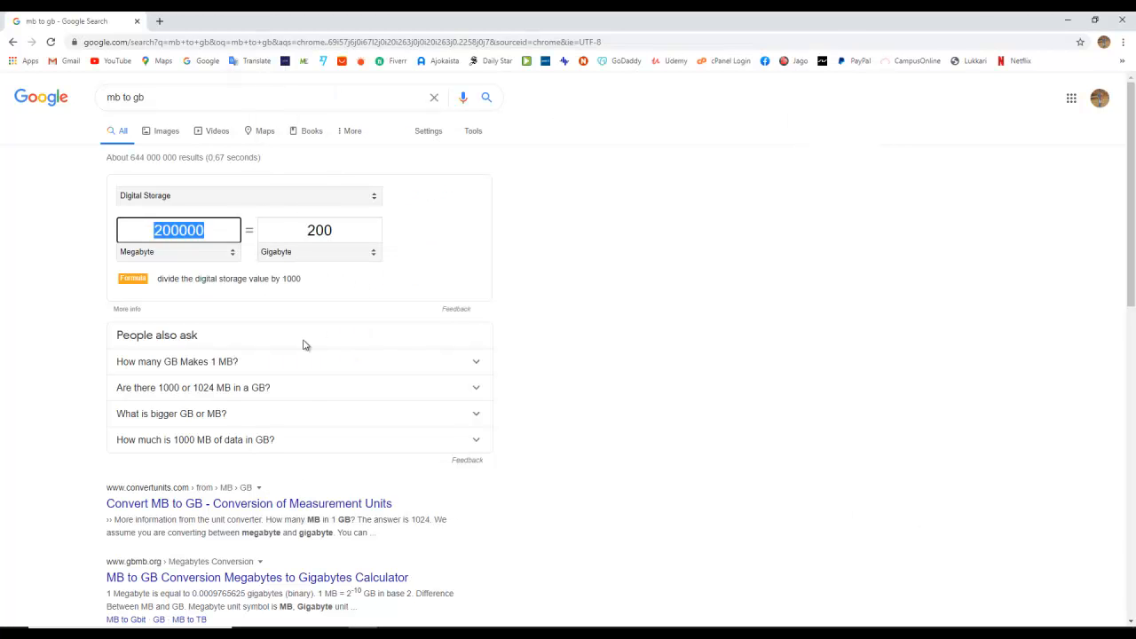
left_click(237, 372)
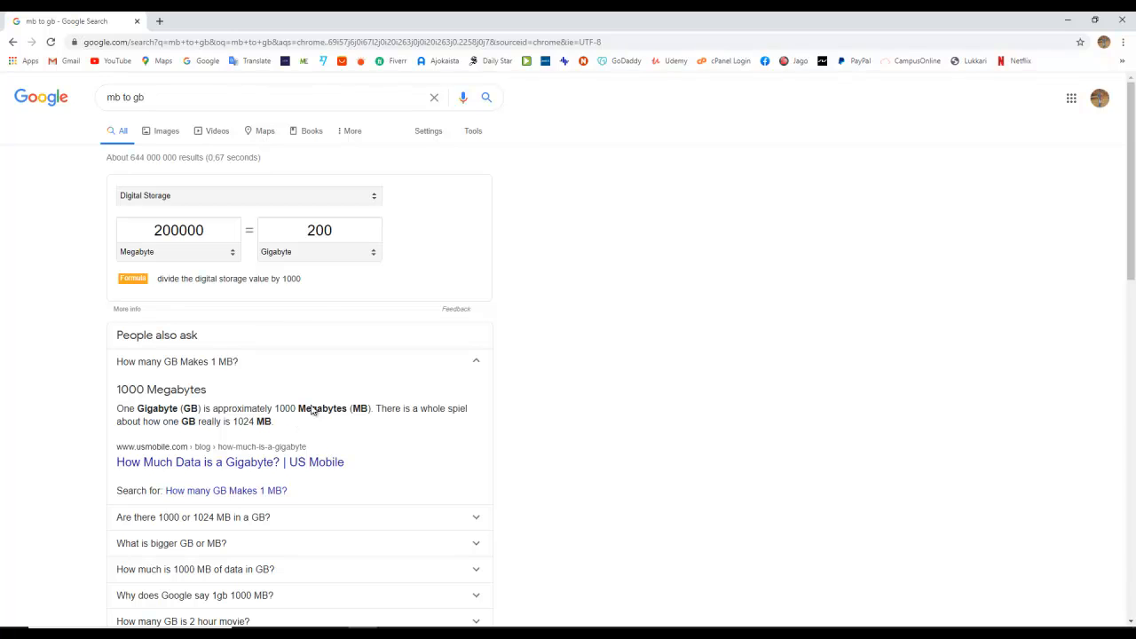
Switch to Calculator and clear the previous calculation and a trial entry of 250.
key("alt+Tab")
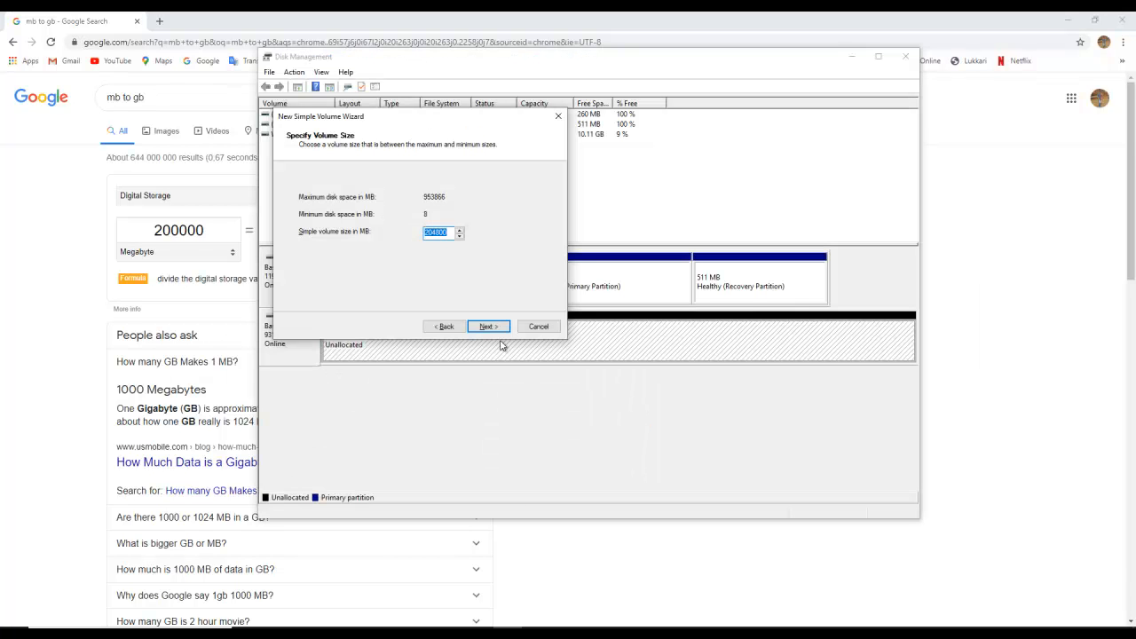
key("alt+Tab")
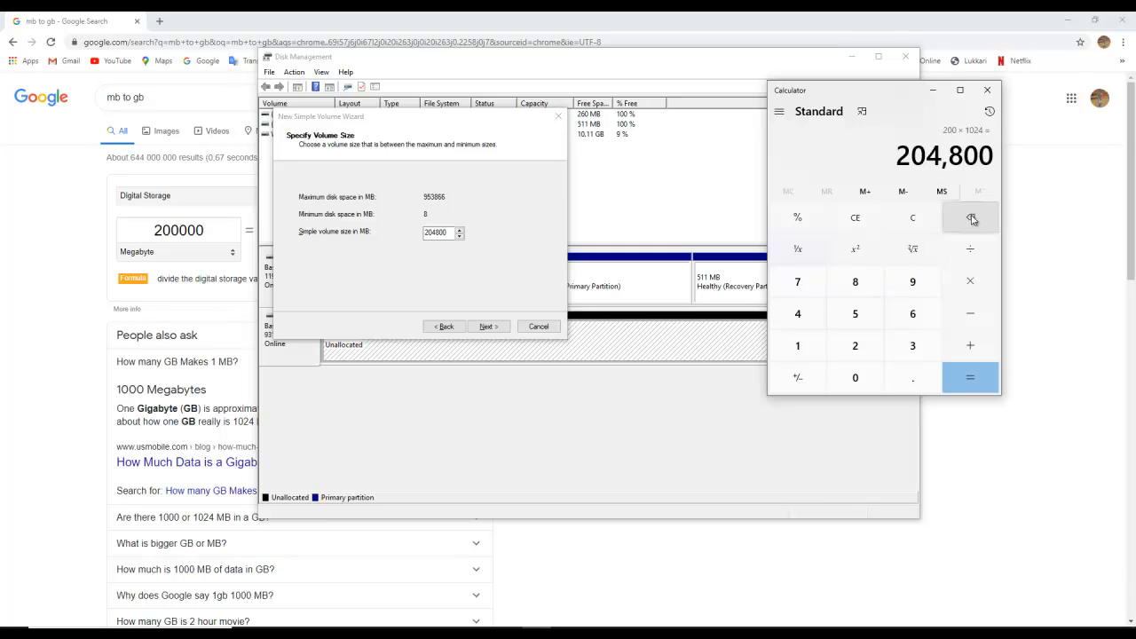
left_click(973, 219)
left_click(919, 224)
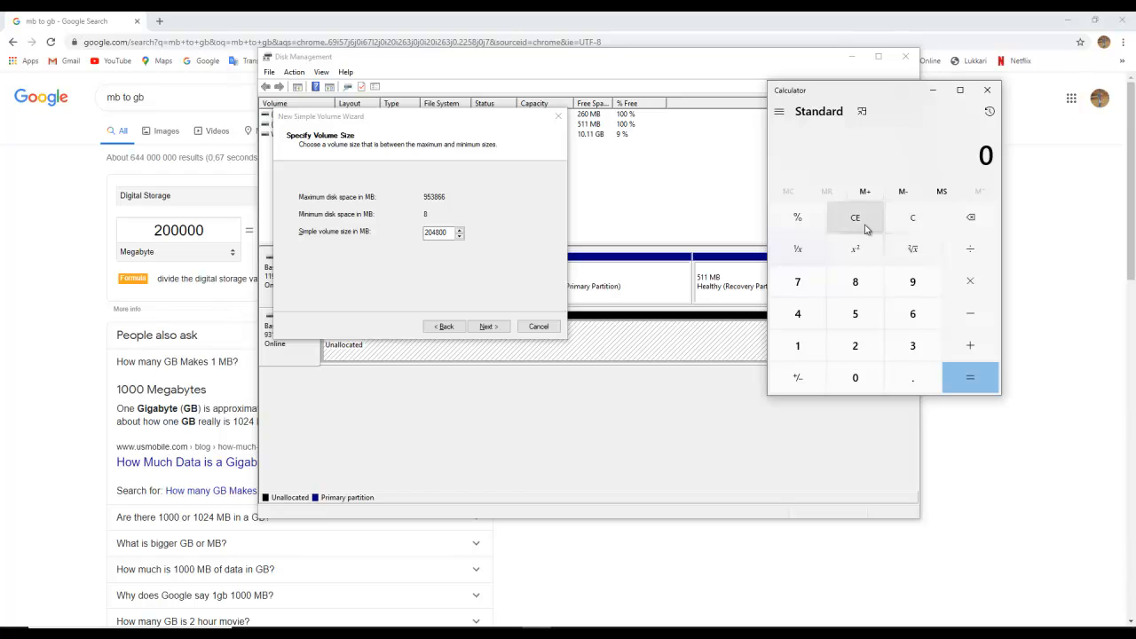
left_click(858, 346)
left_click(867, 324)
left_click(854, 378)
left_click(920, 225)
Convert 251 GB to megabytes in Calculator by multiplying 251 by 1024.
left_click(851, 345)
left_click(850, 313)
left_click(801, 346)
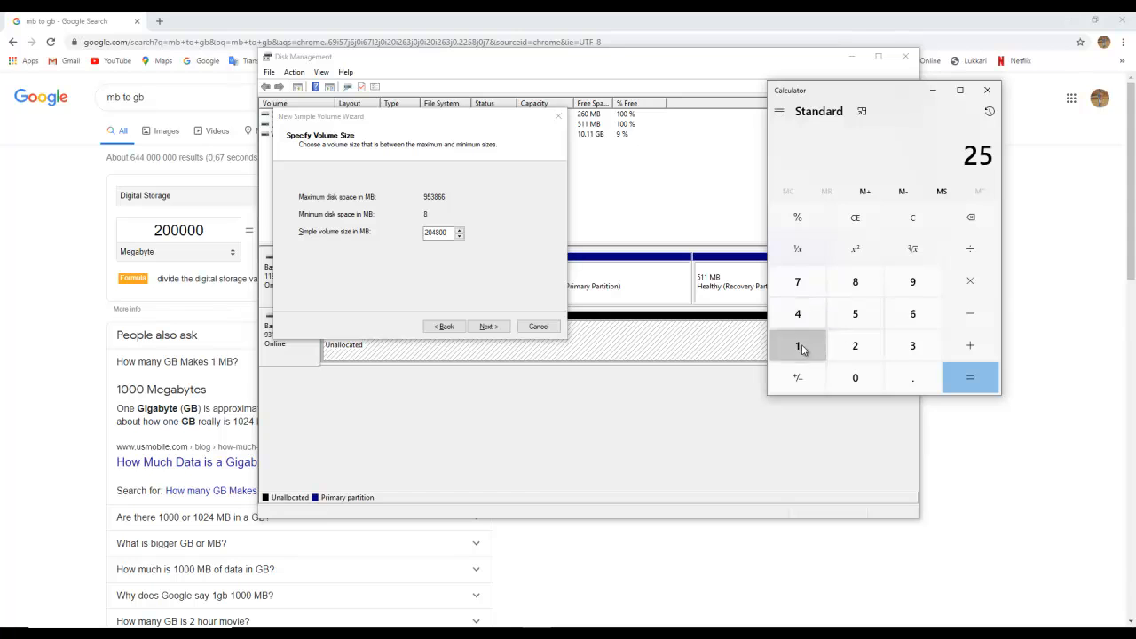
left_click(968, 282)
left_click(811, 354)
left_click(855, 378)
left_click(855, 346)
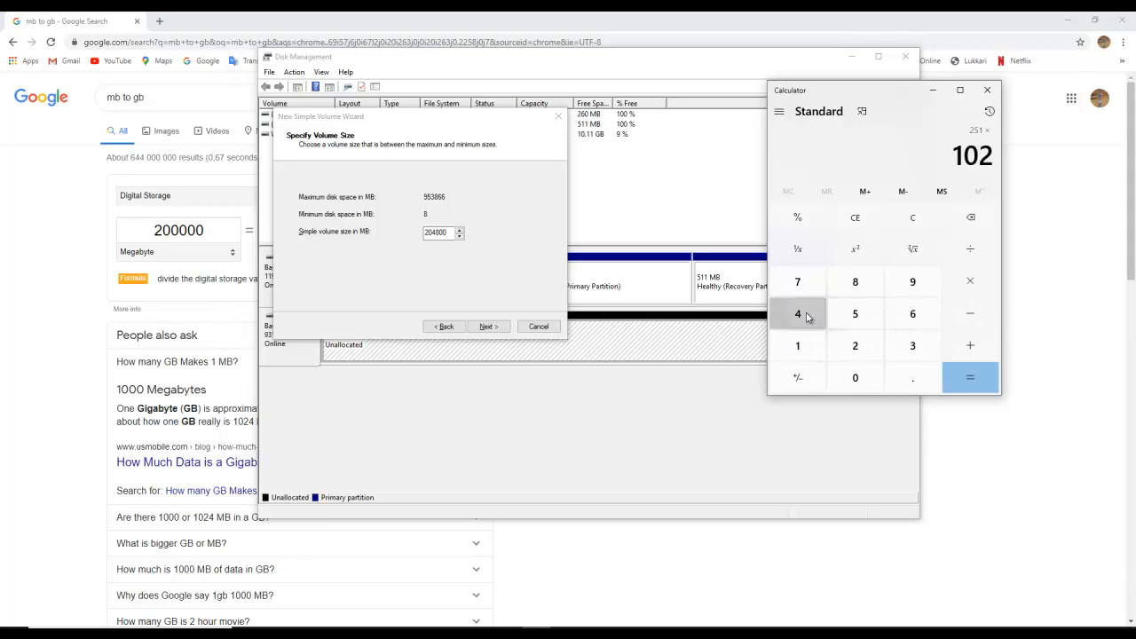
left_click(797, 314)
left_click(975, 380)
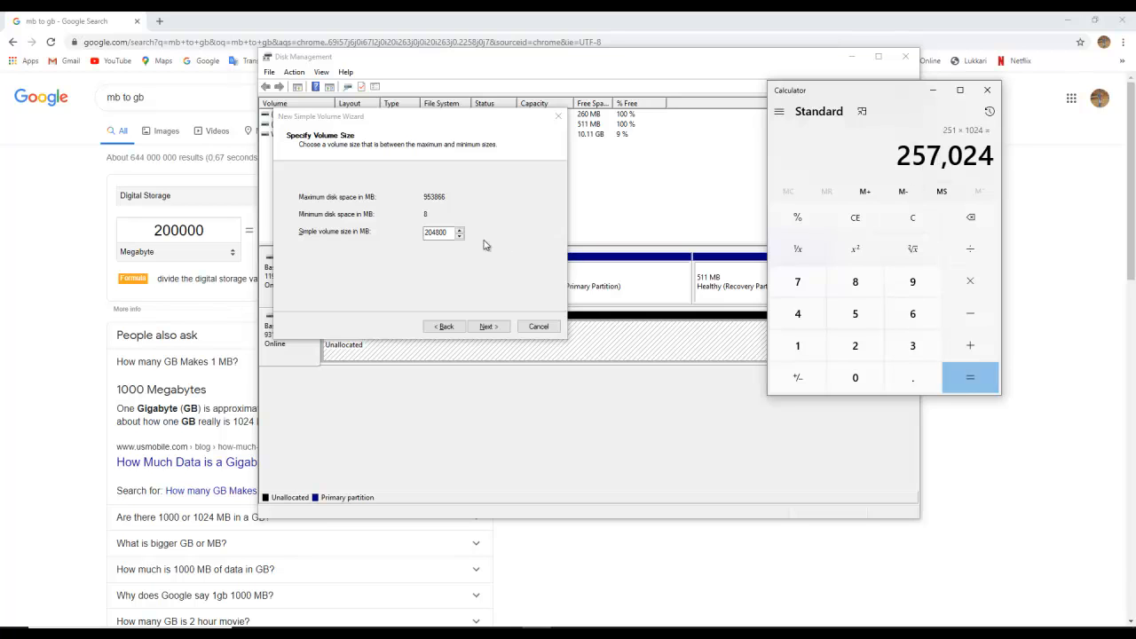
Move Calculator clear of the wizard, set the simple volume size to 257024 MB and advance to the drive letter page.
double_click(451, 234)
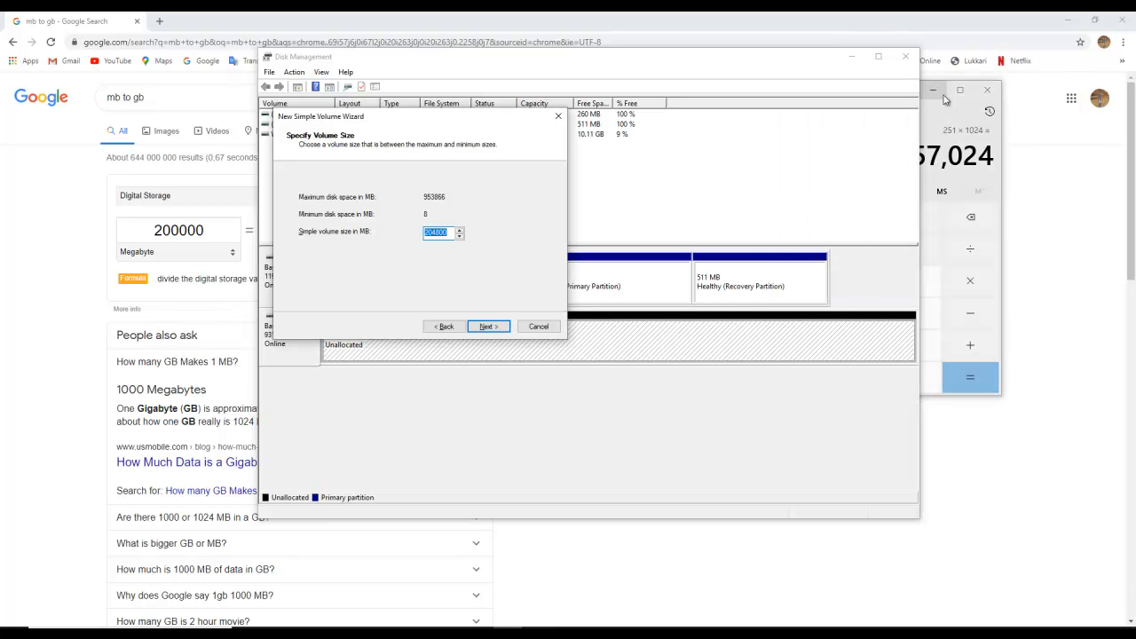
left_click(936, 120)
left_click_drag(840, 94, 980, 94)
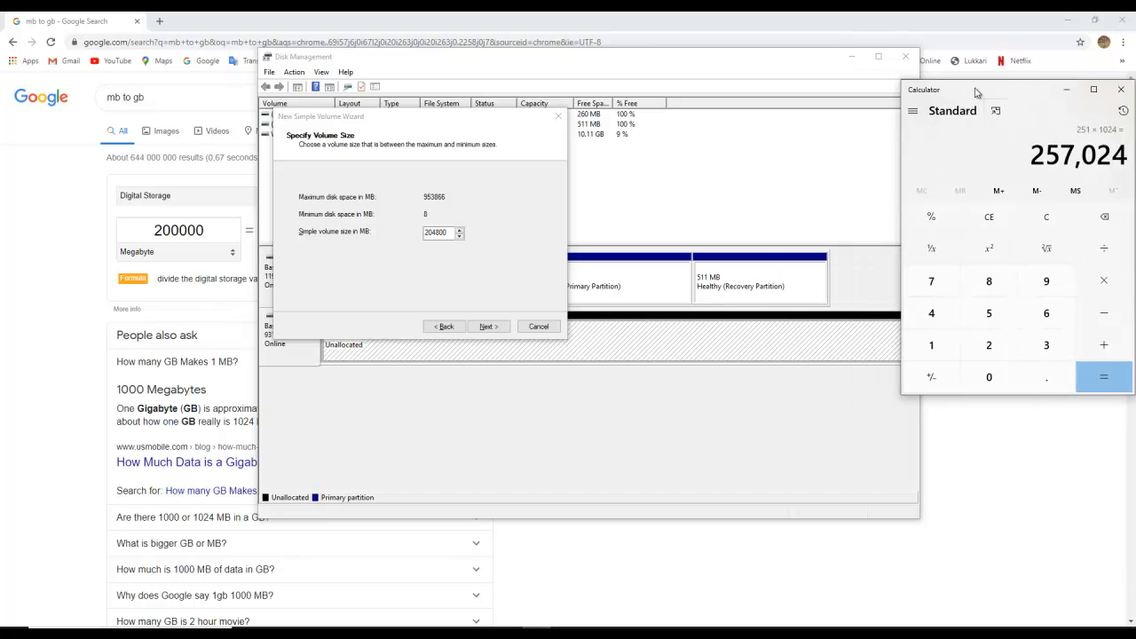
left_click(438, 234)
double_click(439, 233)
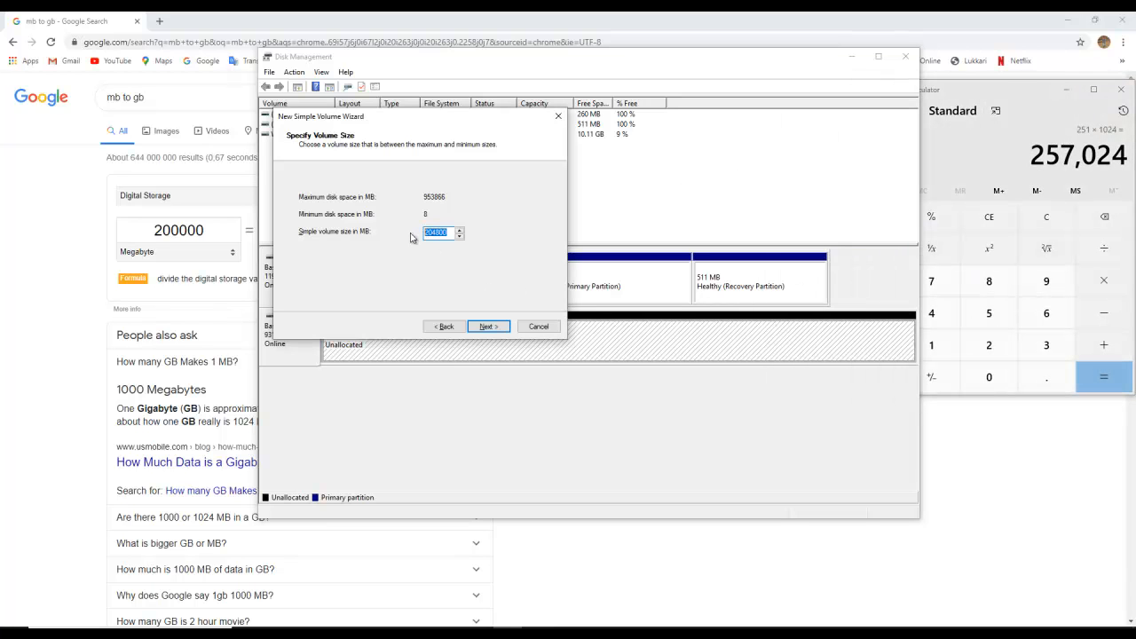
type("25702")
left_click(491, 327)
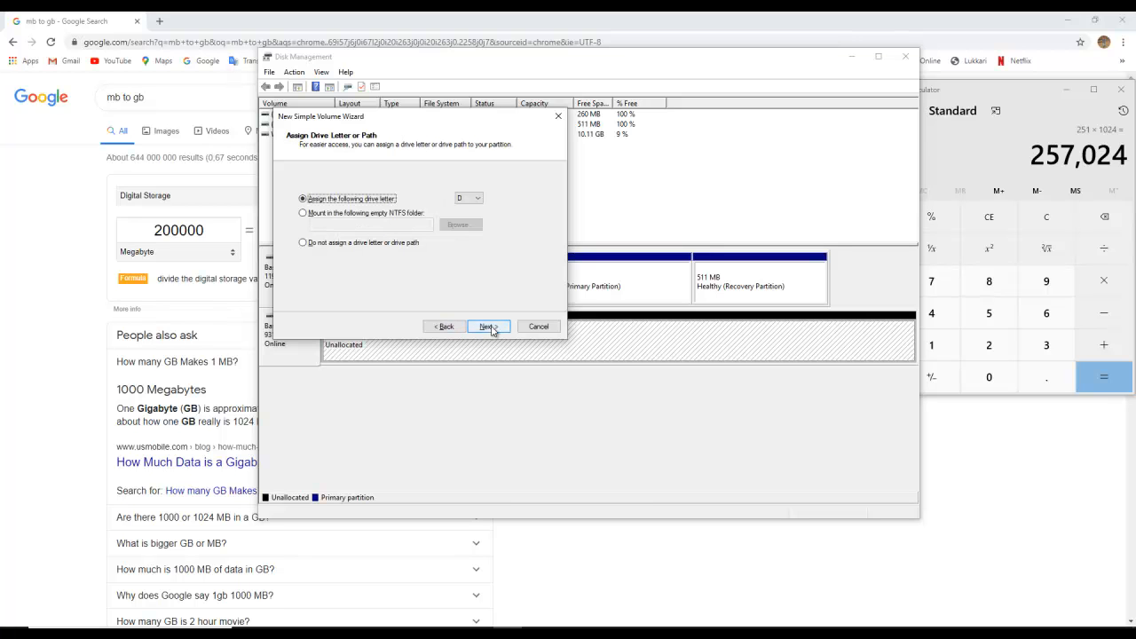
Accept drive letter D and a quick NTFS format labelled New Volume, and finish creating the simple volume.
left_click(491, 328)
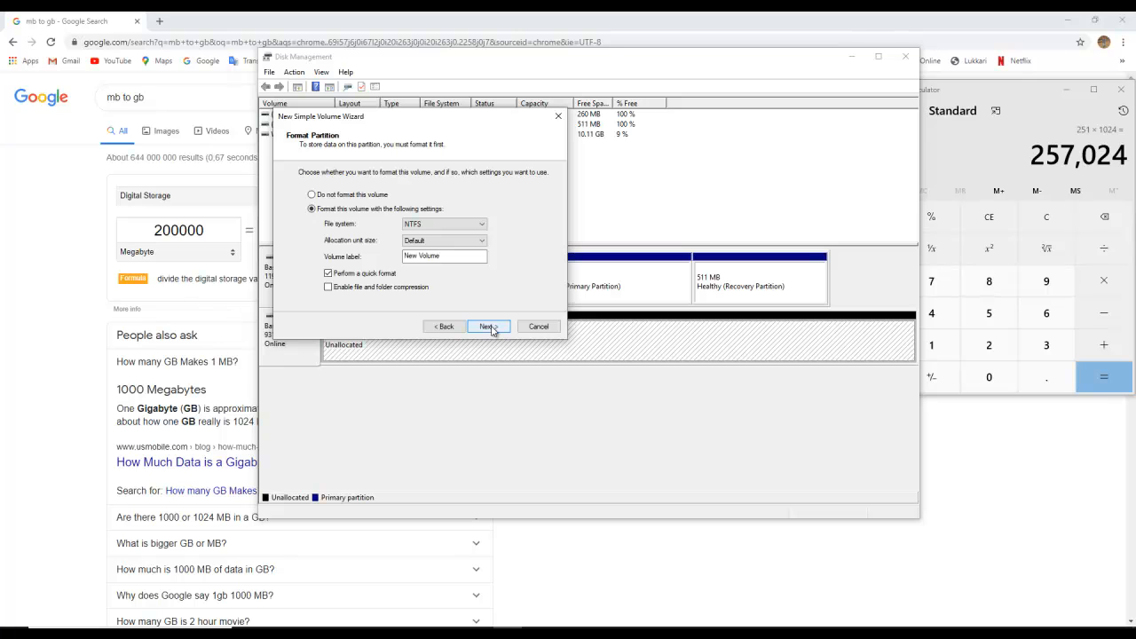
left_click(491, 327)
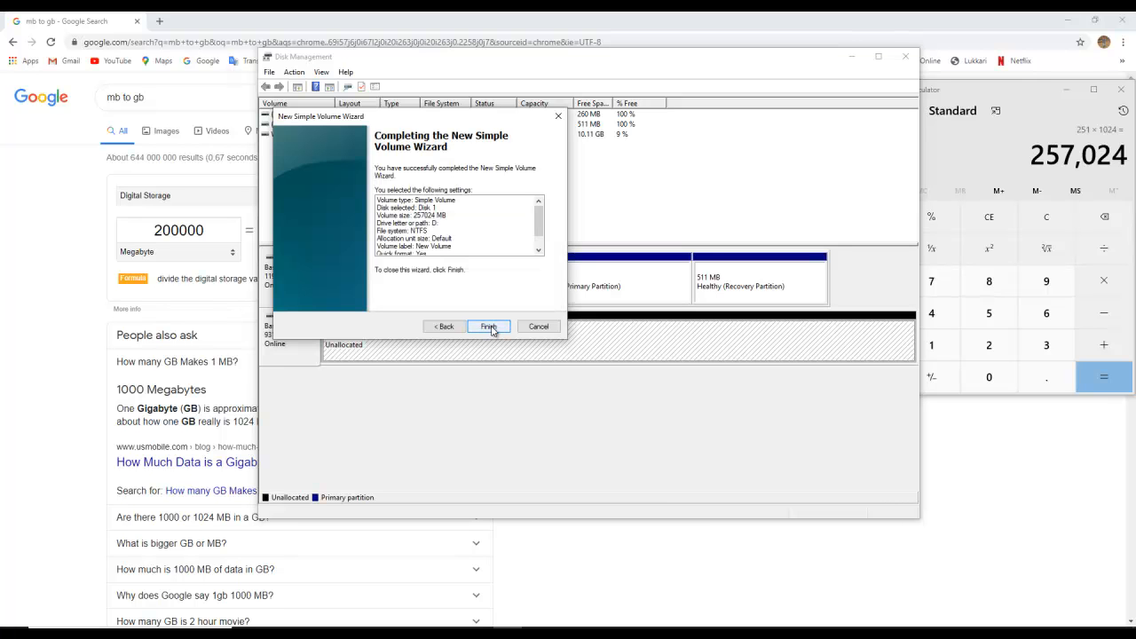
left_click(491, 327)
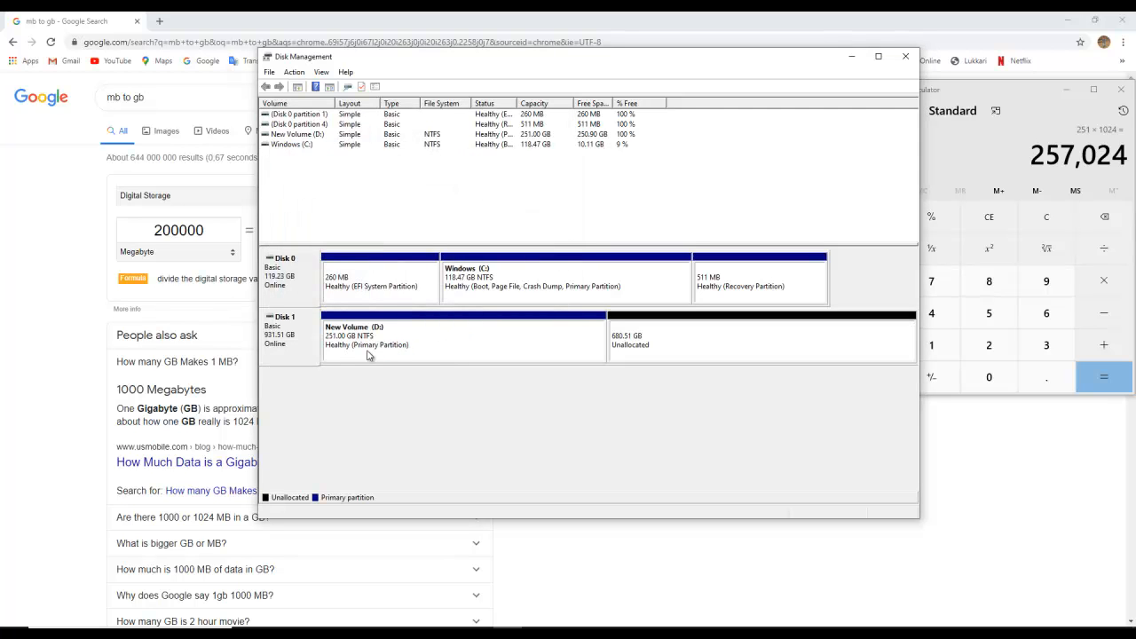
Switch to This PC in File Explorer and refresh it to check the new D: drive.
left_click(306, 634)
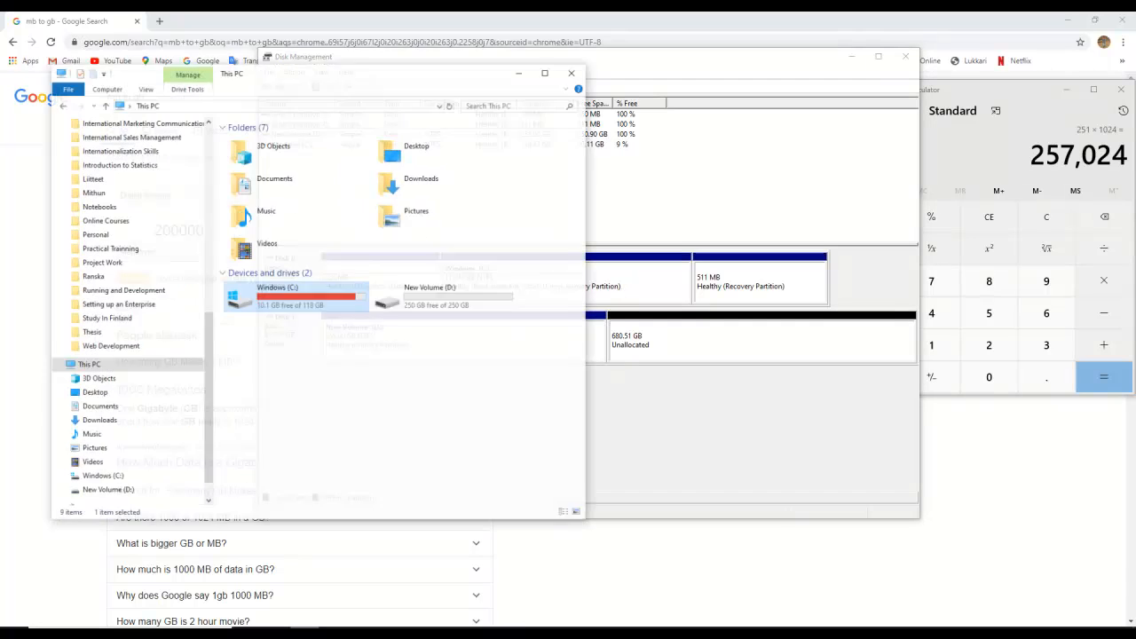
right_click(358, 365)
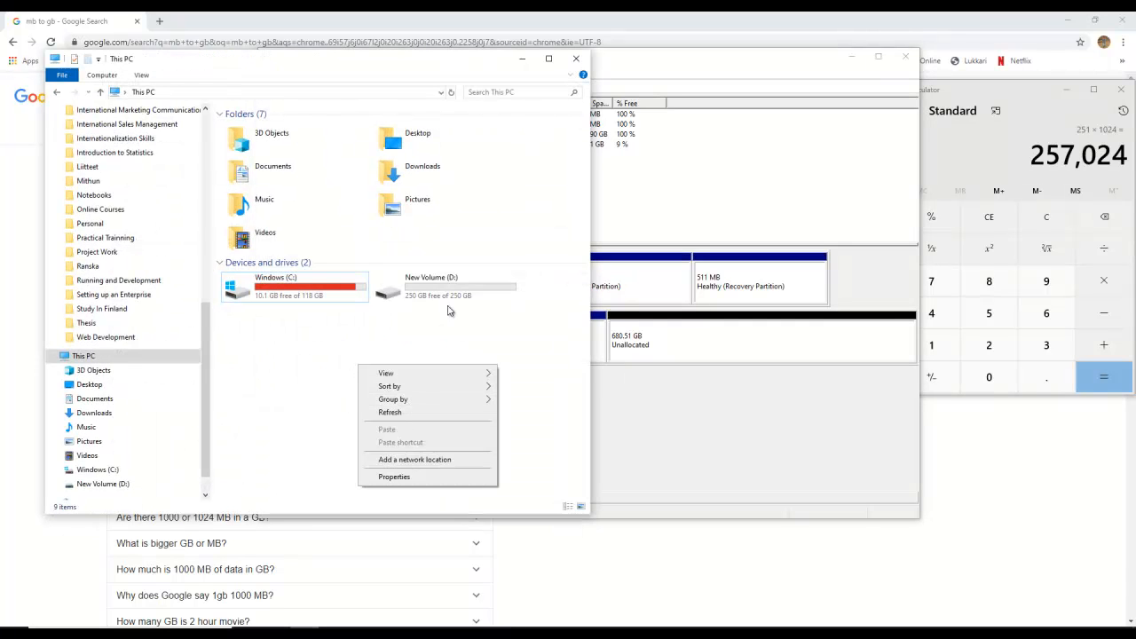
left_click(415, 414)
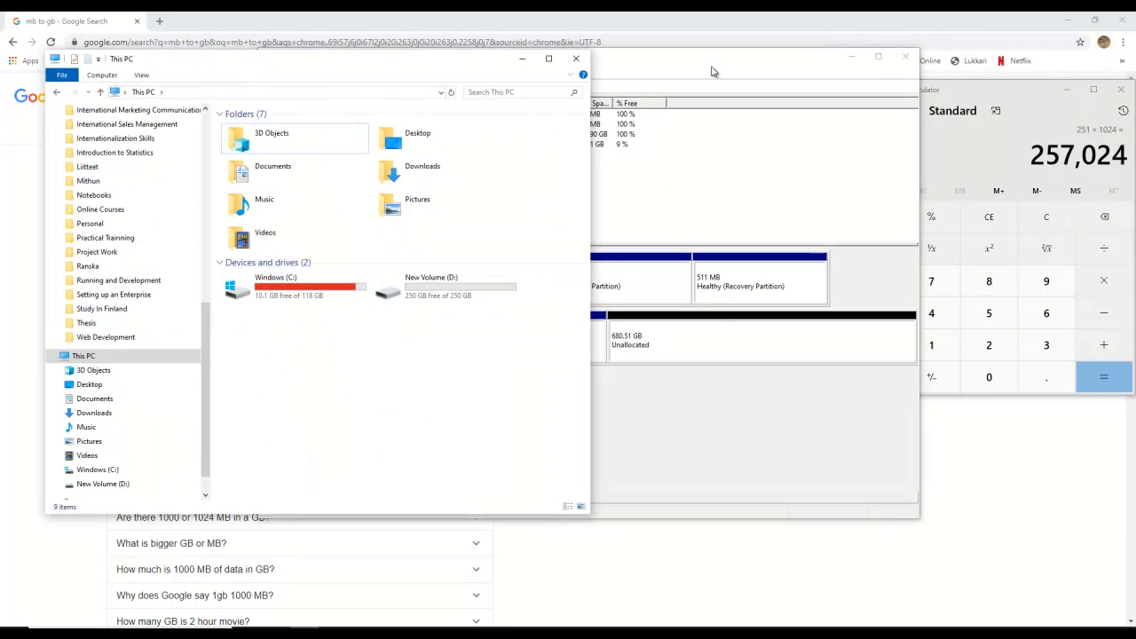
Narrow the File Explorer and Disk Management windows so the drive list and both disks show side by side.
left_click(716, 72)
left_click(236, 67)
left_click_drag(588, 112, 489, 111)
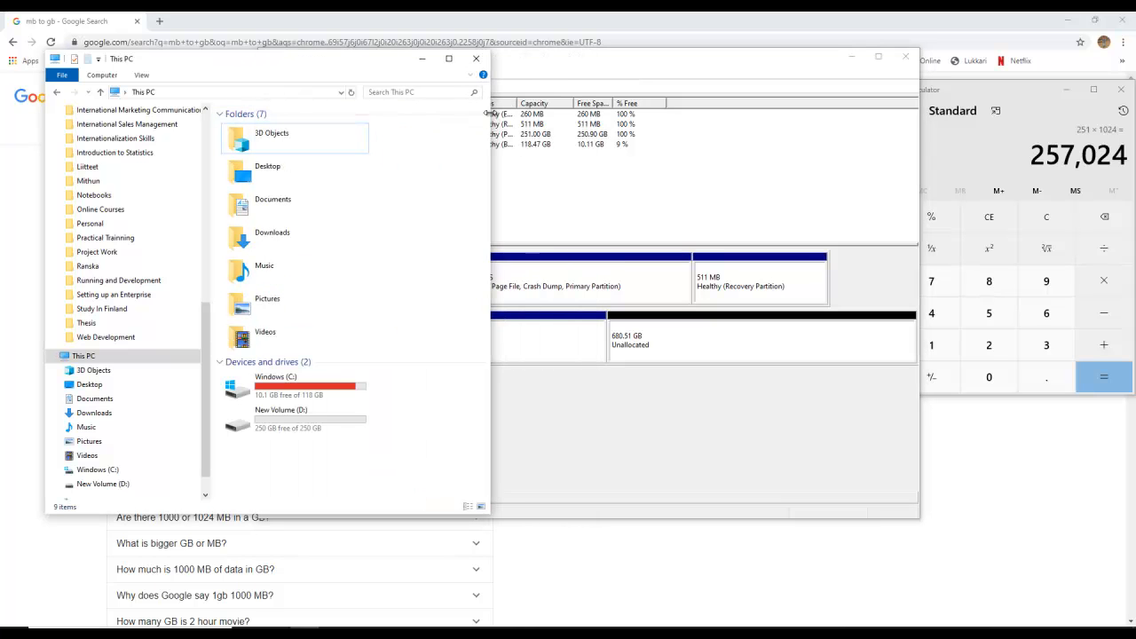
left_click(636, 73)
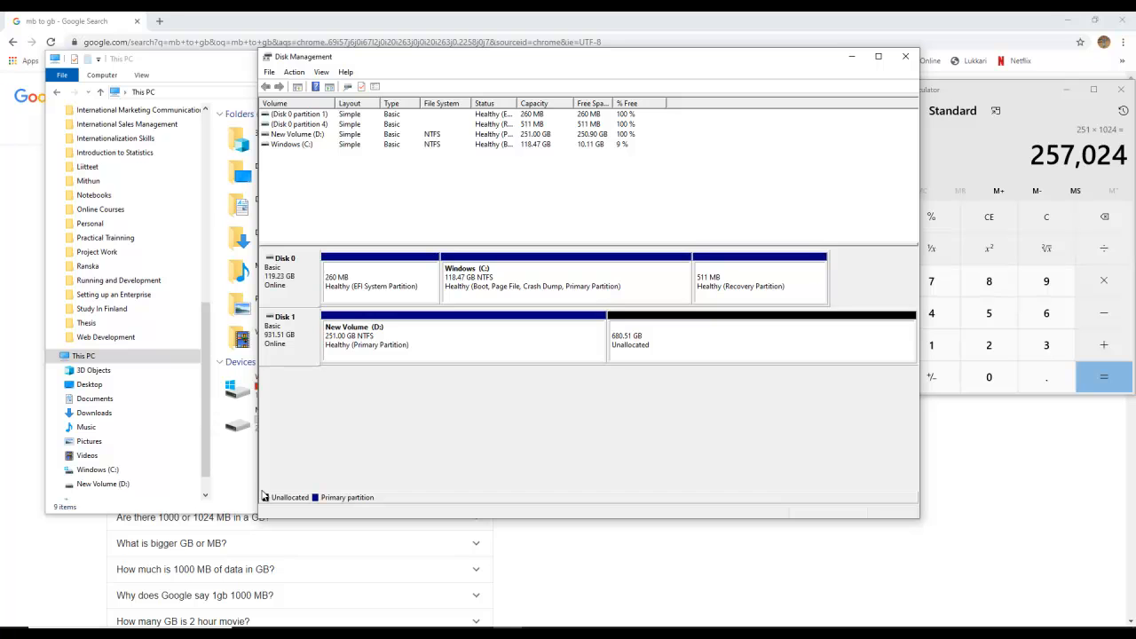
left_click_drag(258, 517, 448, 520)
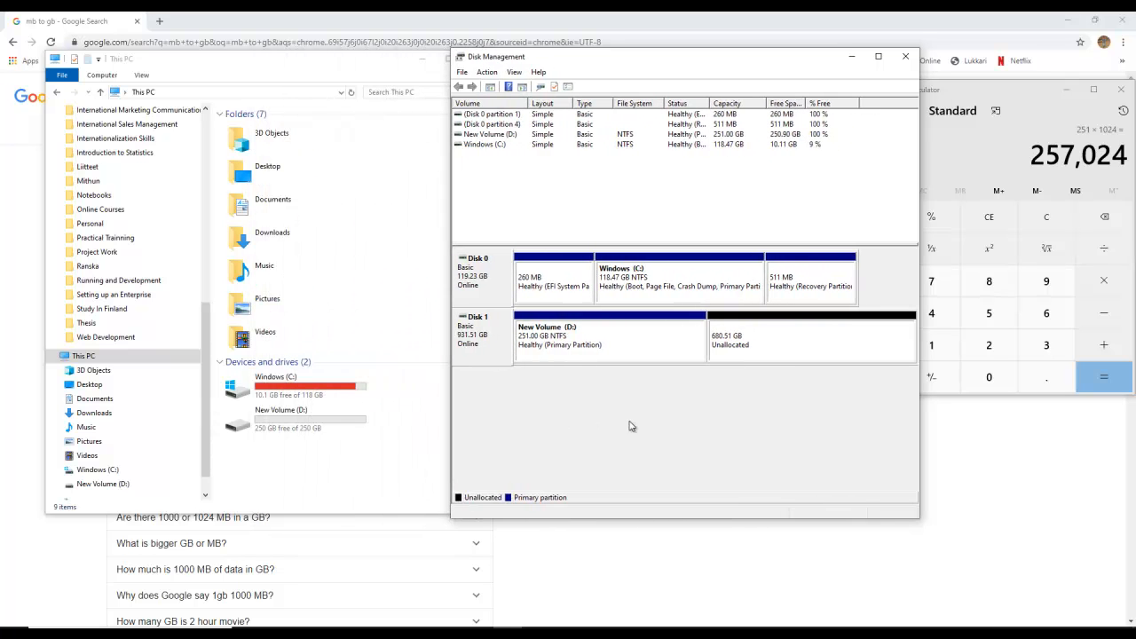
Create a 257024 MB simple volume in Disk 1's unallocated space with drive letter E and a quick NTFS format labelled New Volume.
left_click(744, 348)
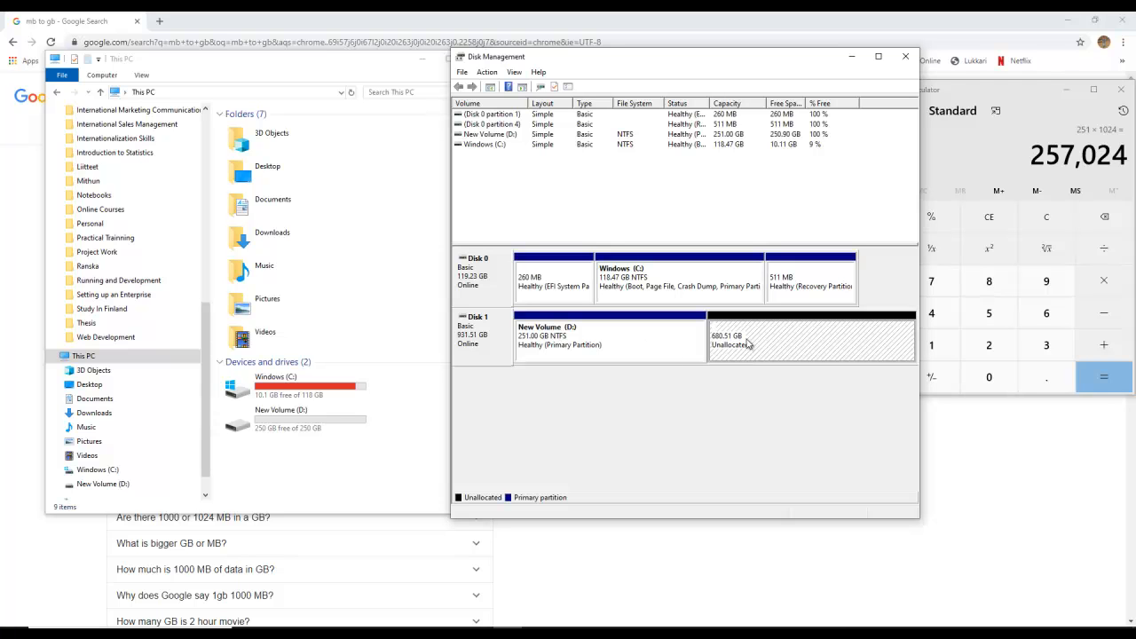
right_click(748, 340)
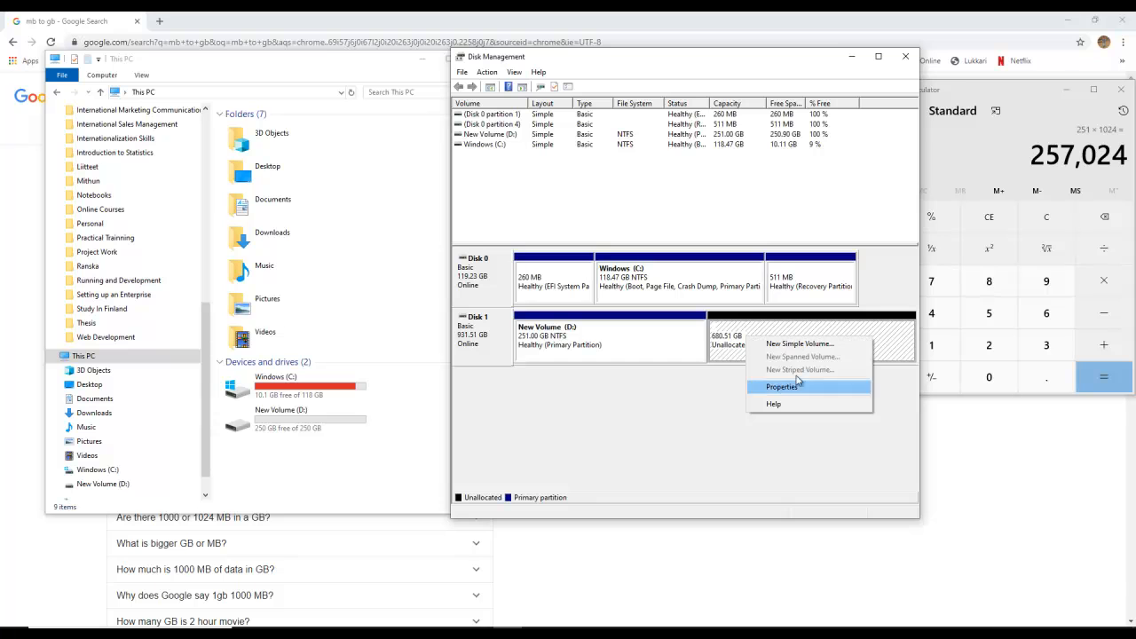
left_click(800, 345)
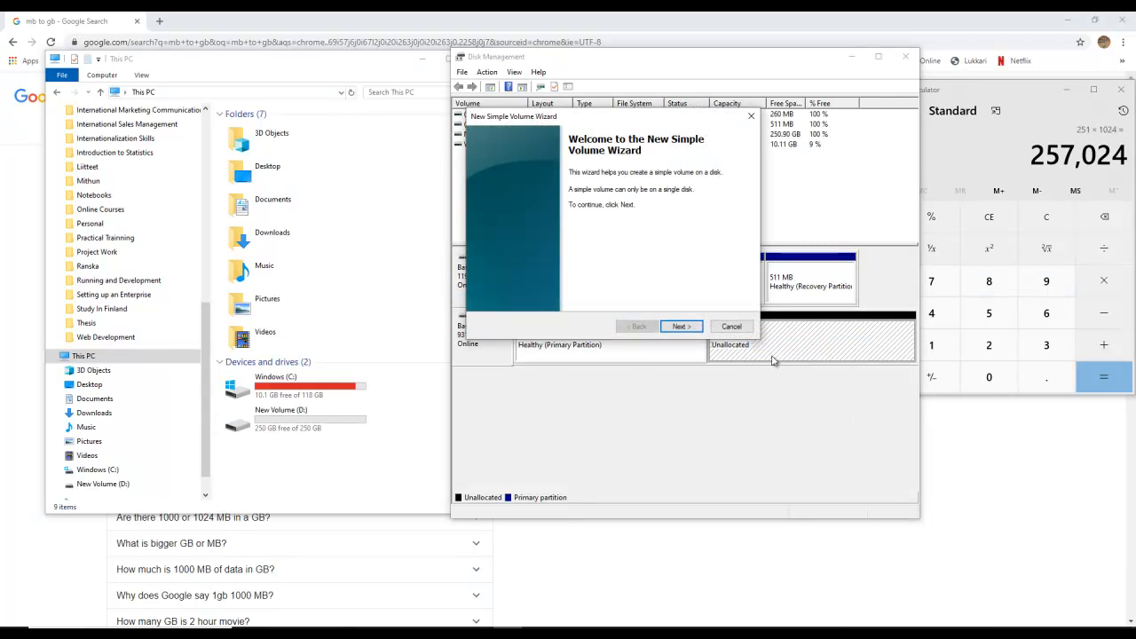
left_click(679, 326)
type("257024")
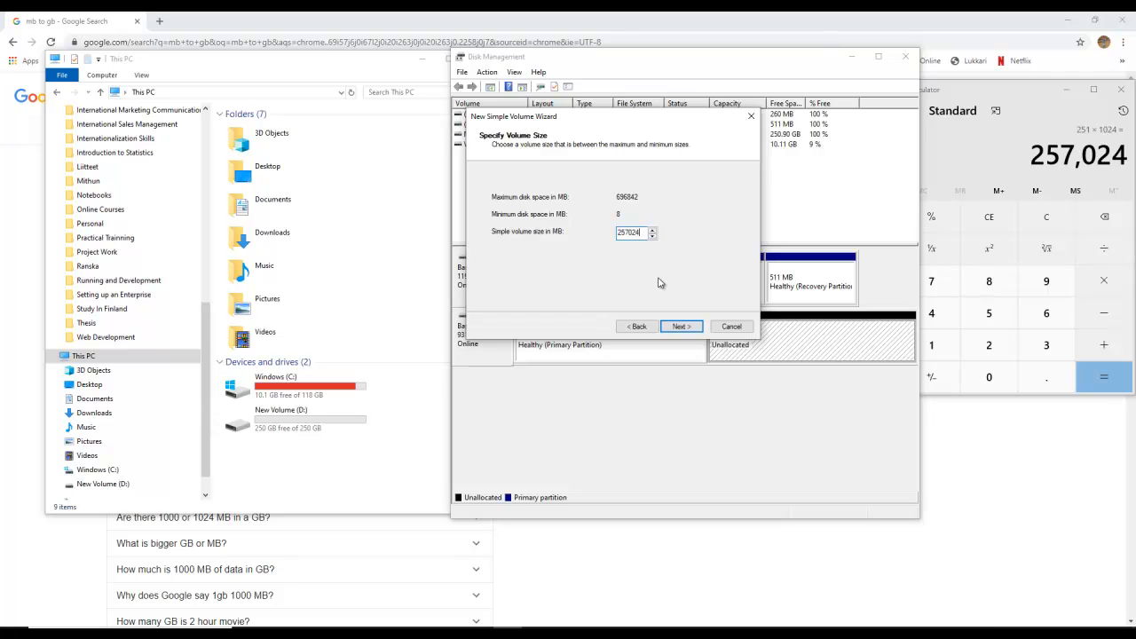
left_click(680, 328)
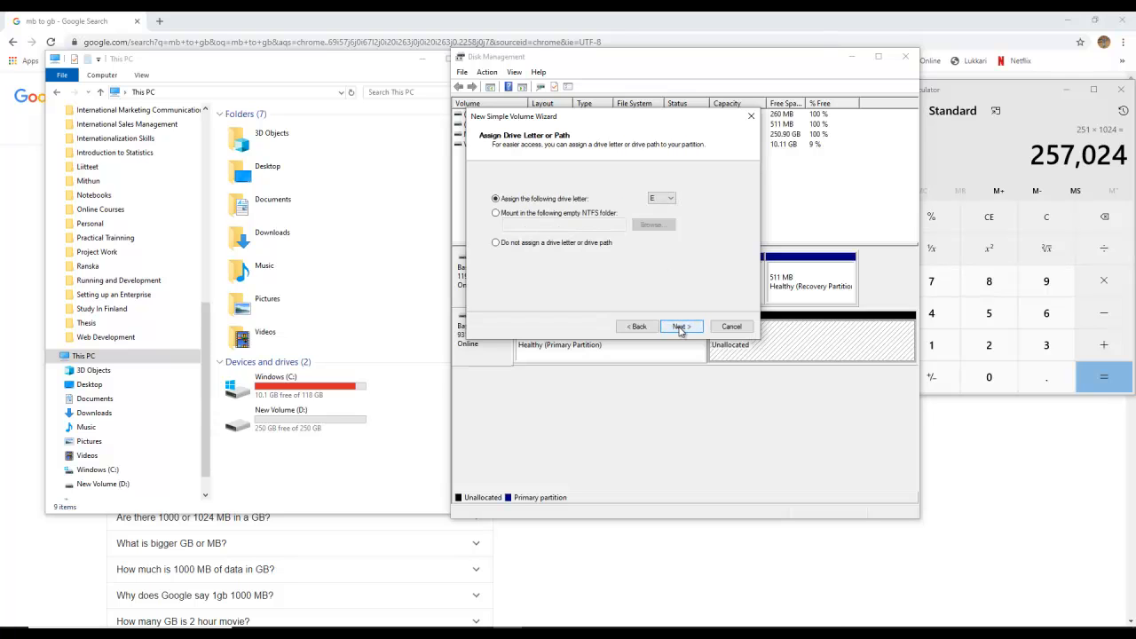
left_click(681, 328)
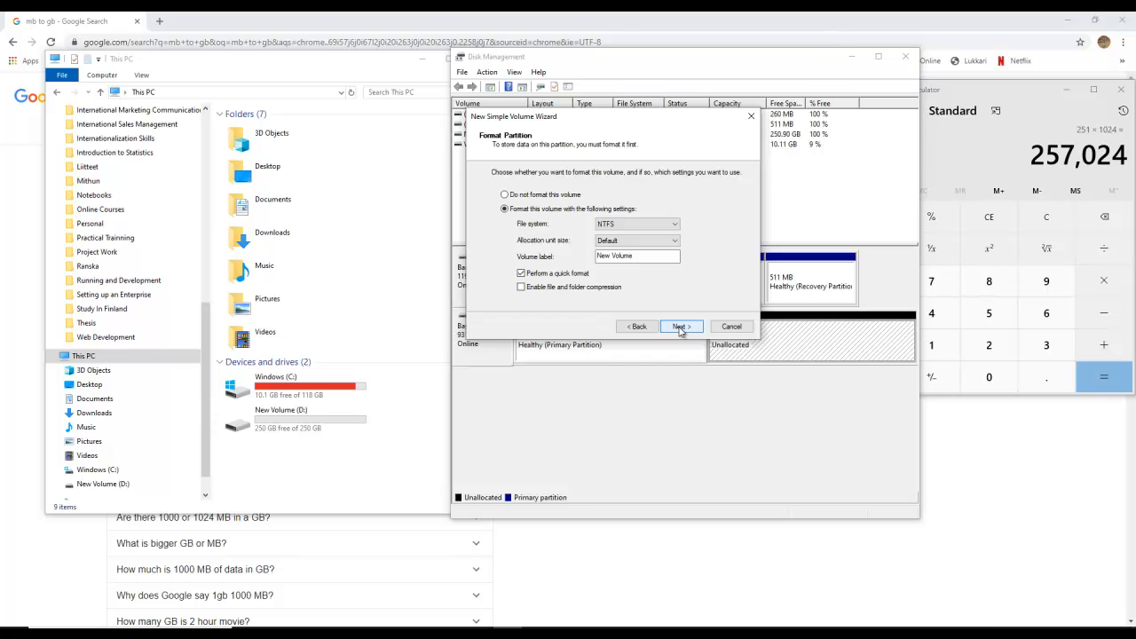
left_click(681, 328)
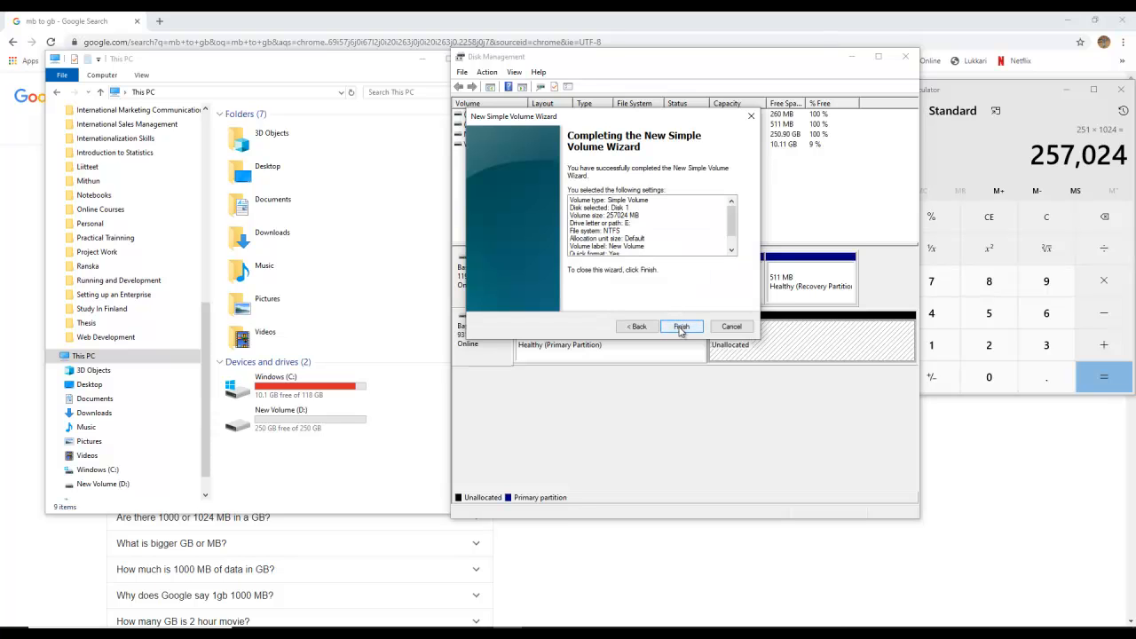
left_click(681, 328)
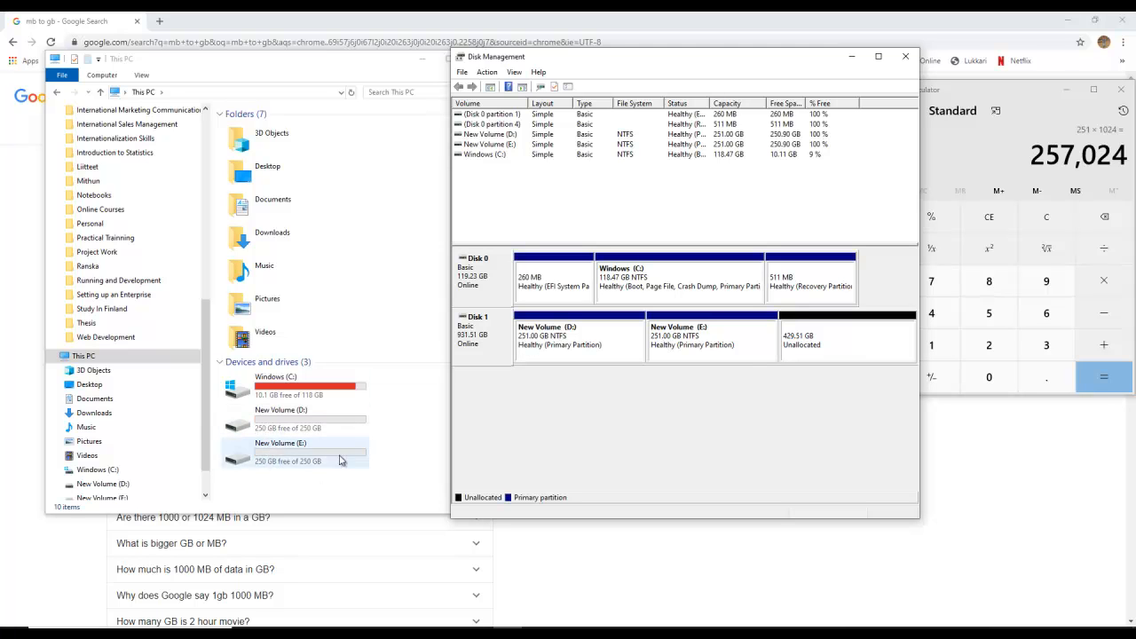
Start another simple volume in Disk 1's remaining unallocated space and advance to the volume size page.
left_click(815, 345)
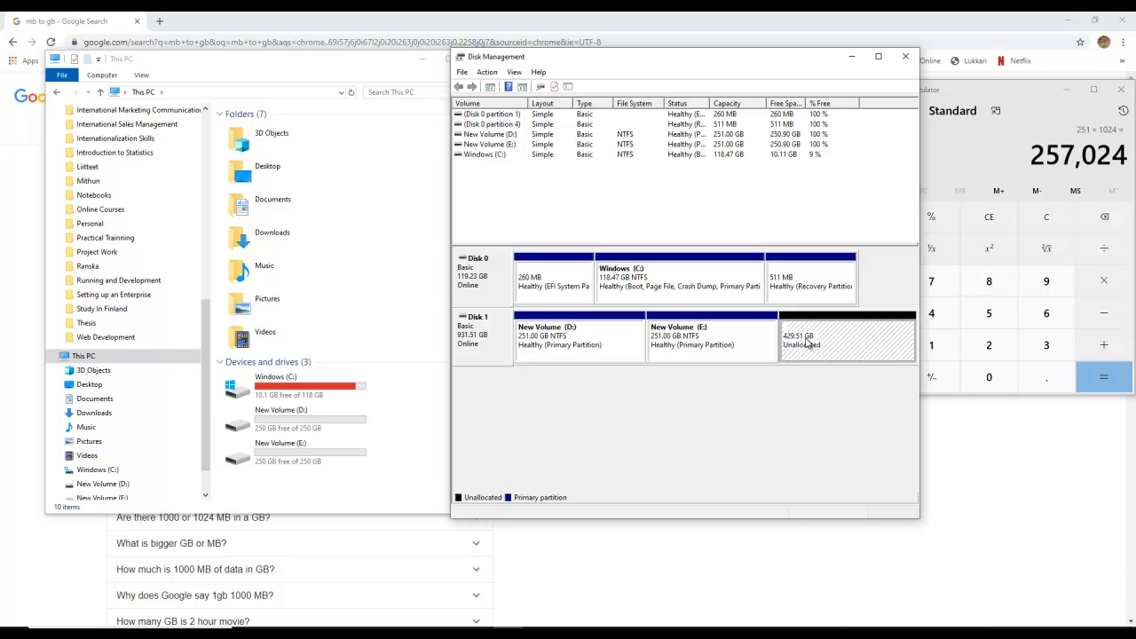
right_click(808, 344)
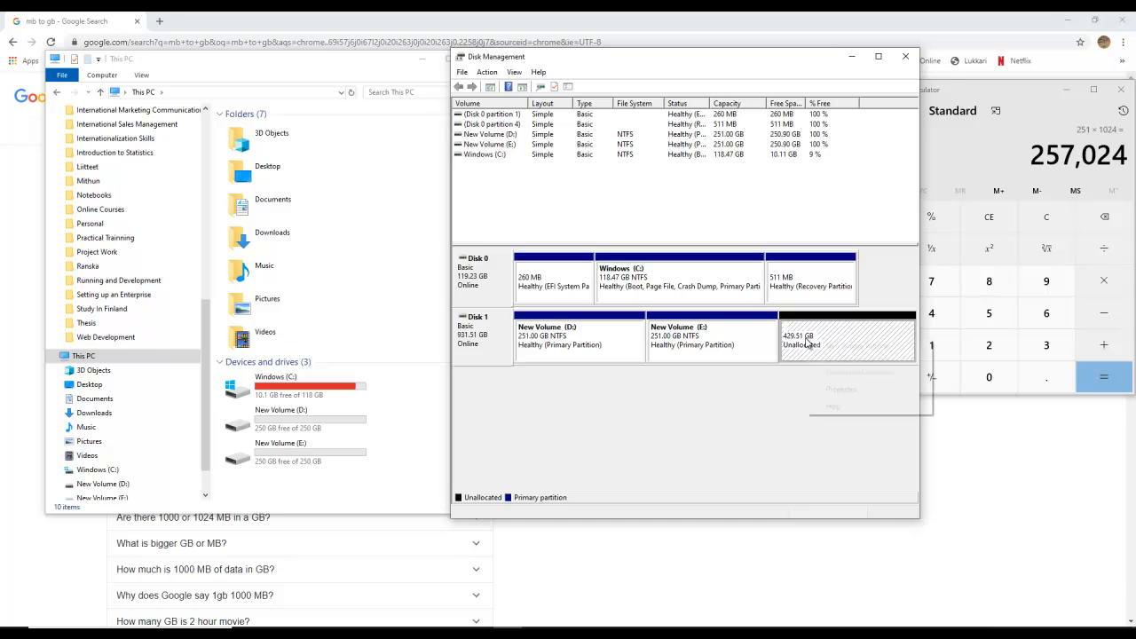
left_click(839, 347)
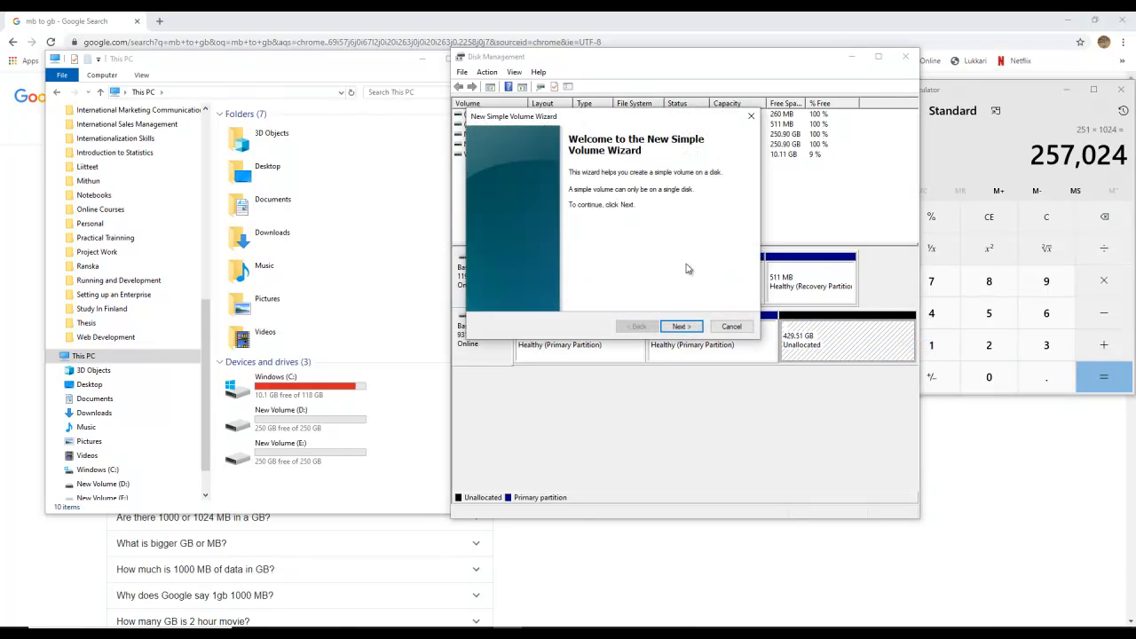
left_click(680, 326)
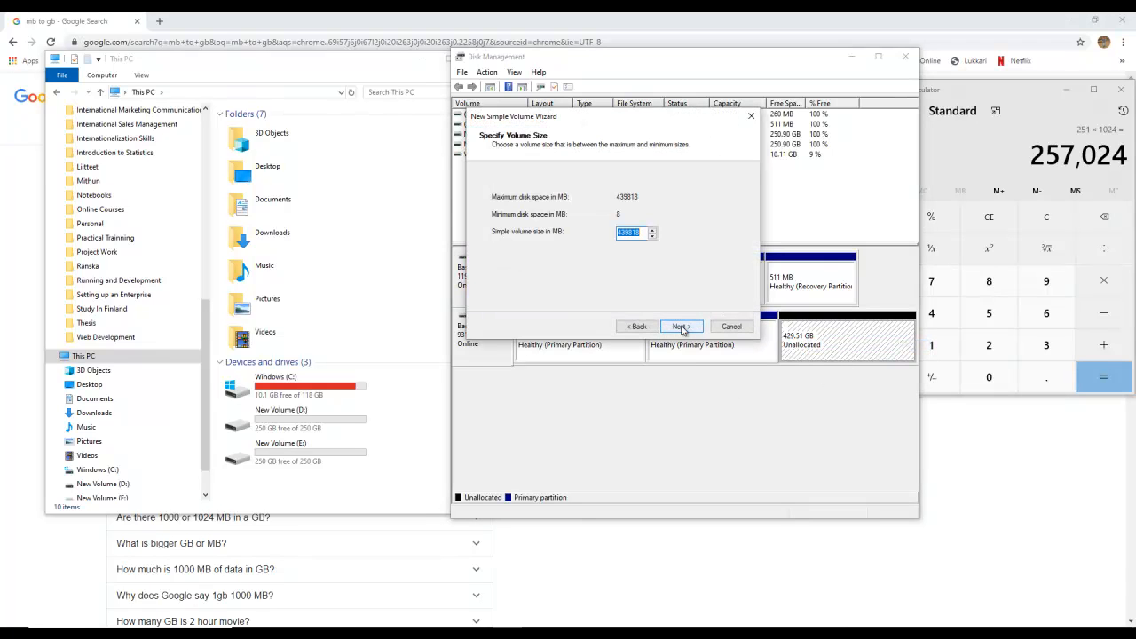
Switch to Calculator and multiply 201 by 1024 to convert the next volume's size from GB to MB.
left_click(1047, 217)
left_click(989, 344)
left_click(989, 376)
left_click(932, 344)
left_click(1110, 284)
left_click(932, 345)
left_click(989, 376)
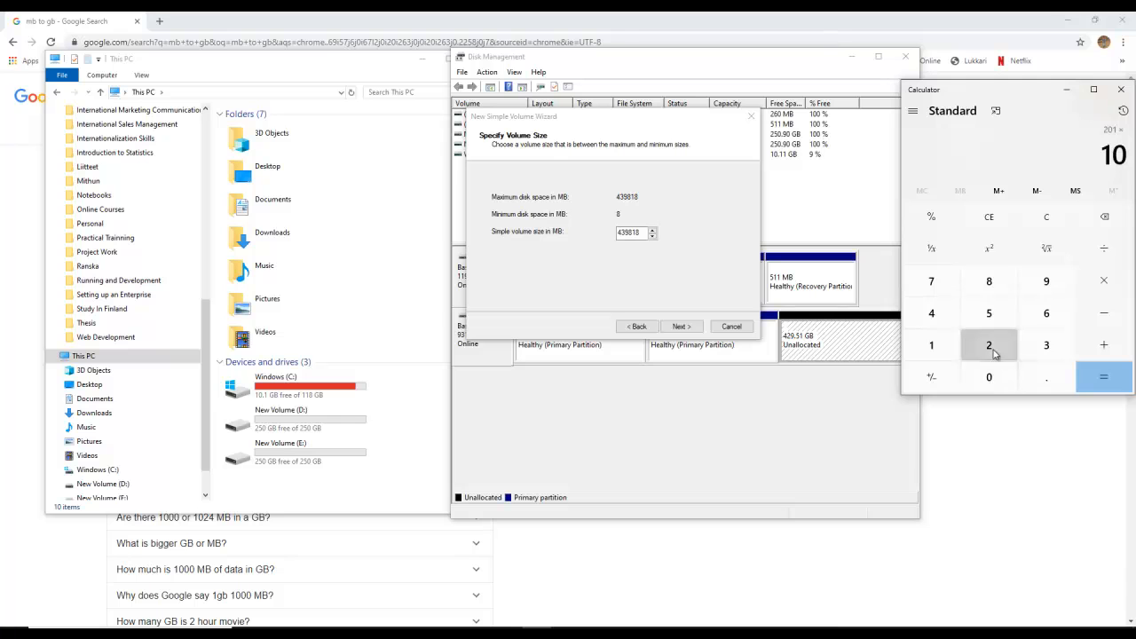
left_click(989, 345)
left_click(932, 312)
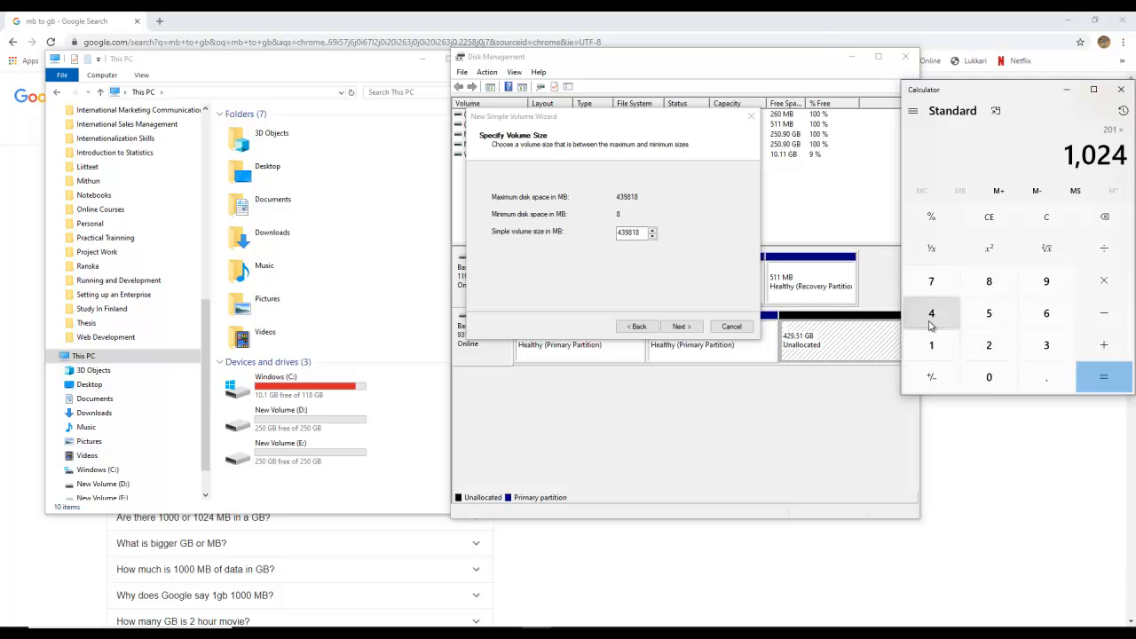
left_click(1109, 382)
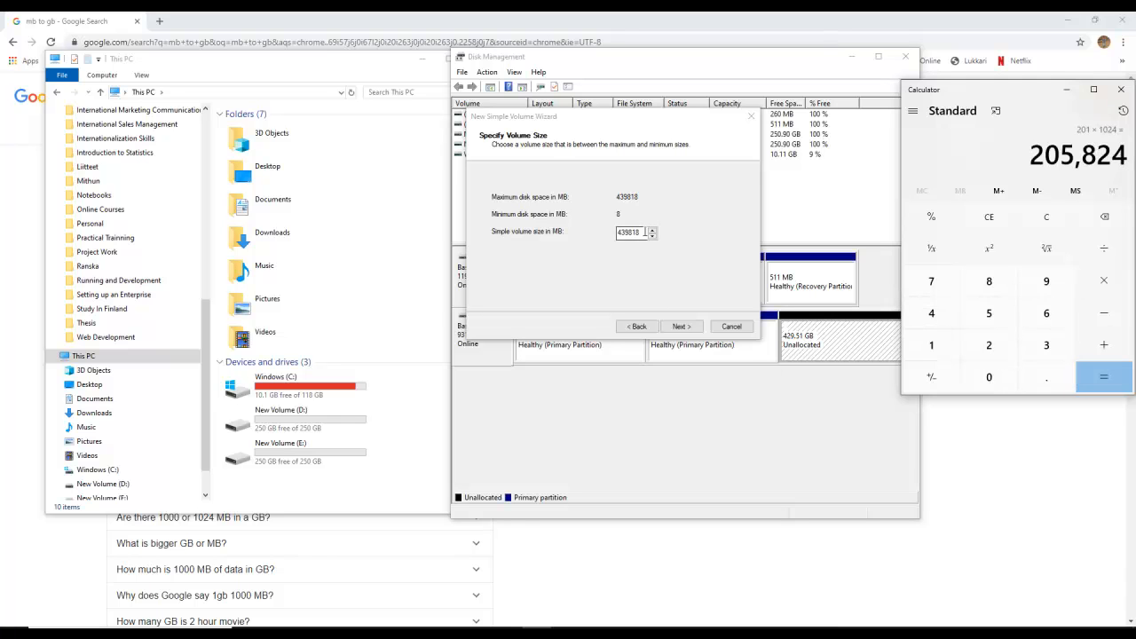
Set the simple volume size to 205824 MB and finish creating it with drive letter F and a quick NTFS format.
left_click_drag(641, 232, 595, 236)
type("205")
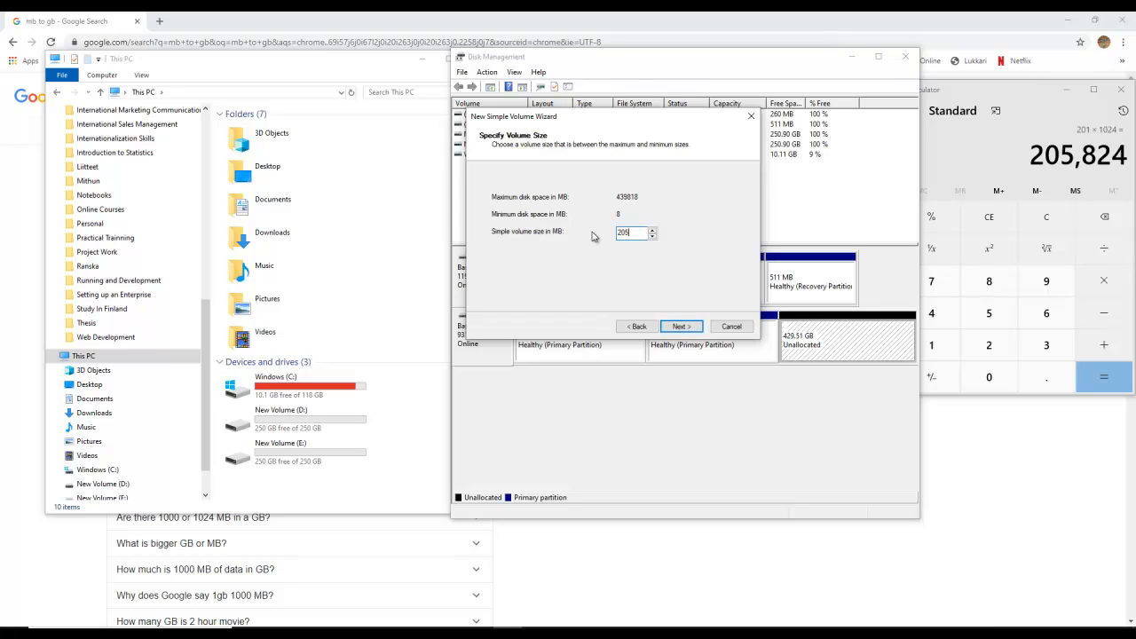
type("824")
left_click(681, 327)
left_click(681, 327)
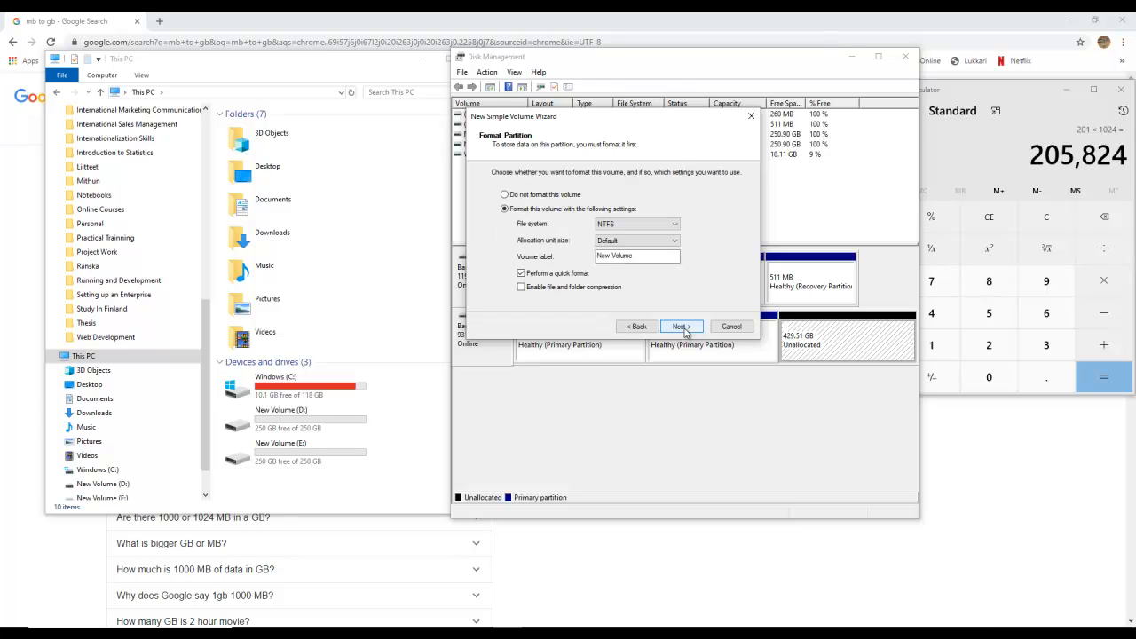
left_click(681, 327)
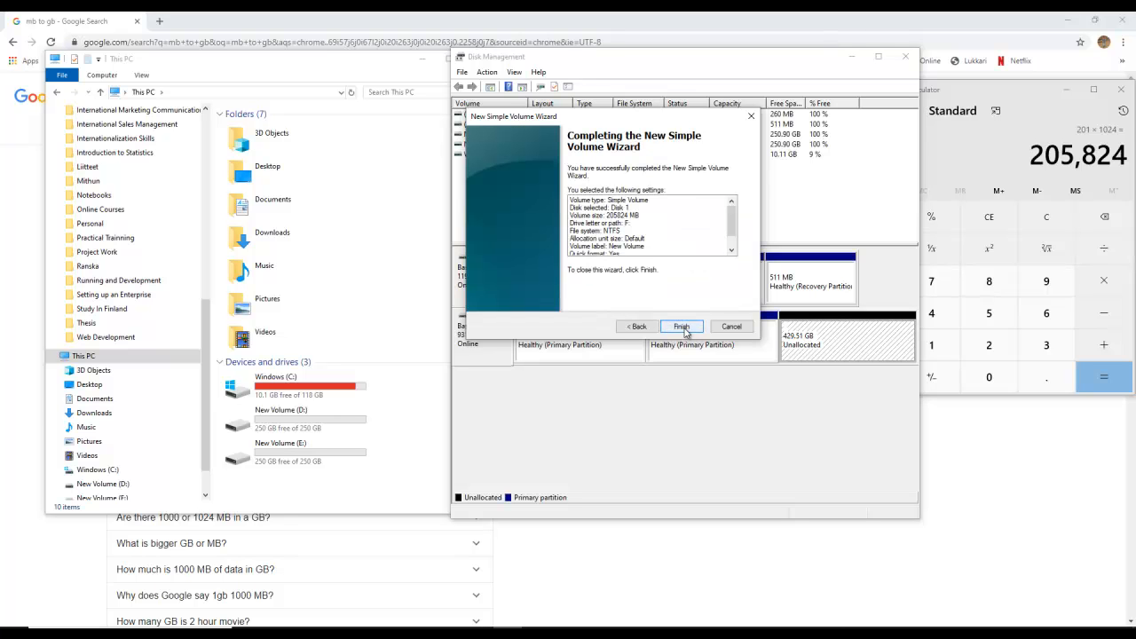
left_click(681, 327)
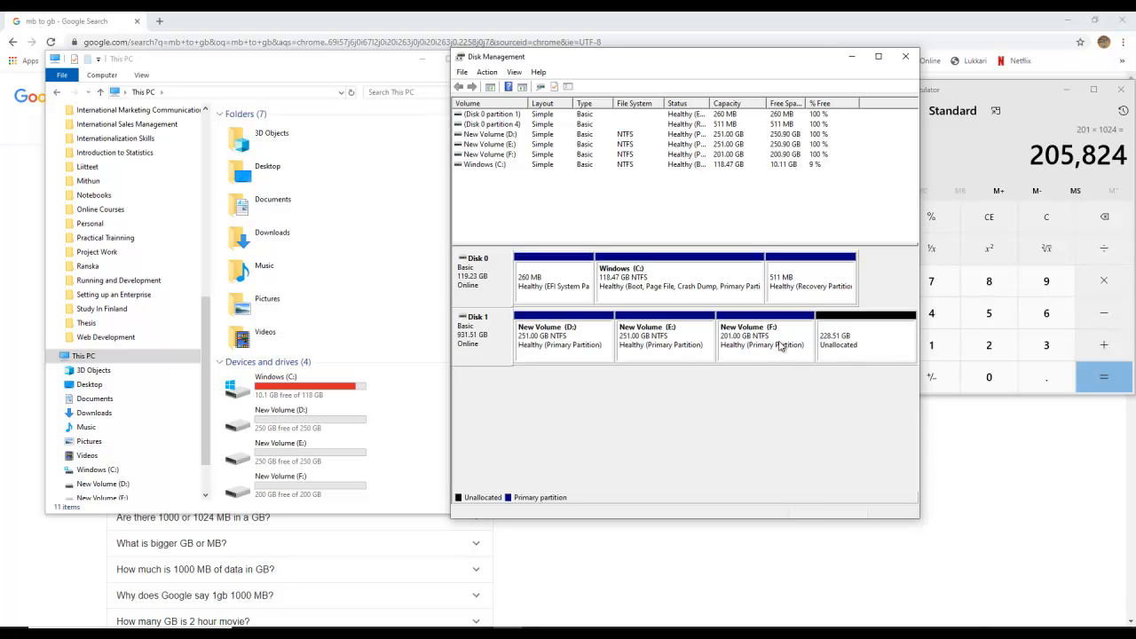
Create a simple volume from all of Disk 1's remaining unallocated space with drive letter G and a quick NTFS format.
left_click(858, 345)
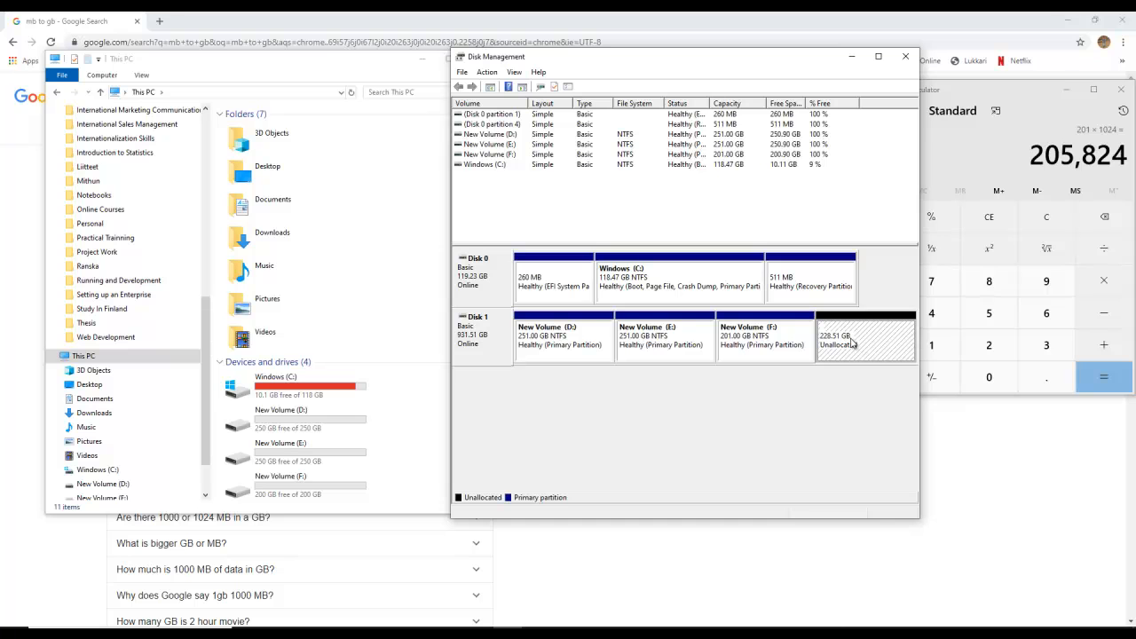
right_click(850, 342)
left_click(898, 347)
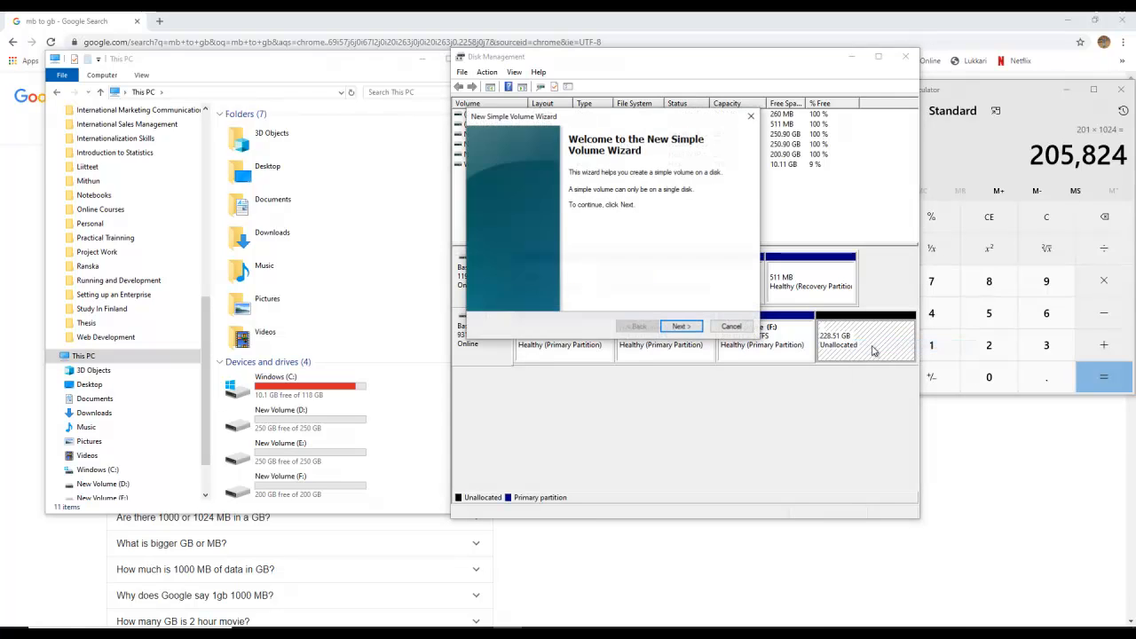
left_click(680, 327)
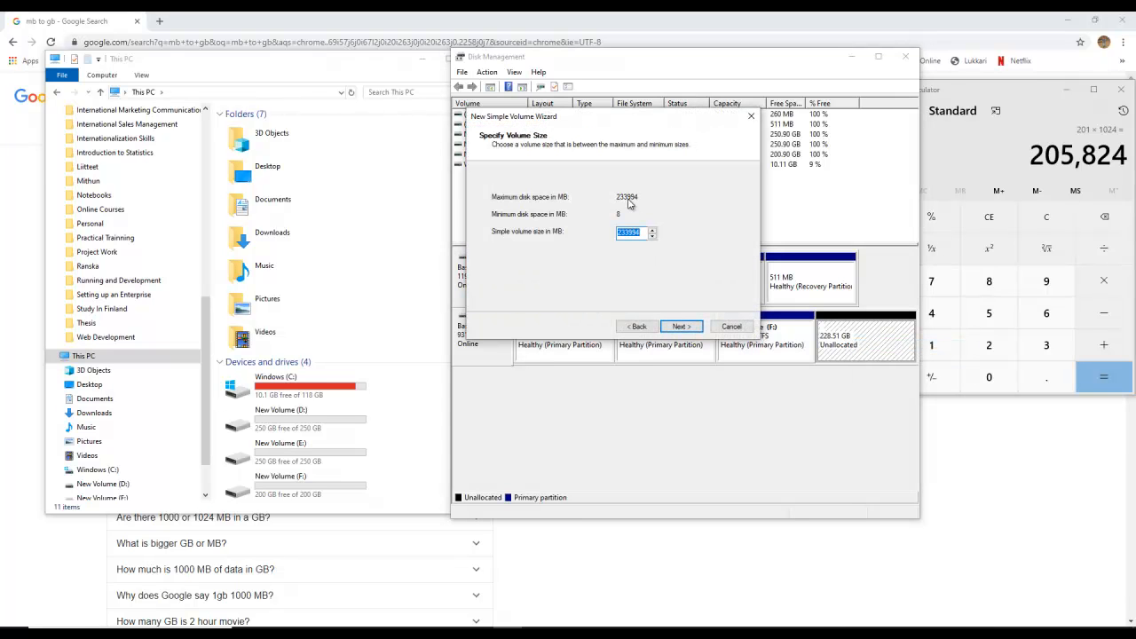
left_click(680, 327)
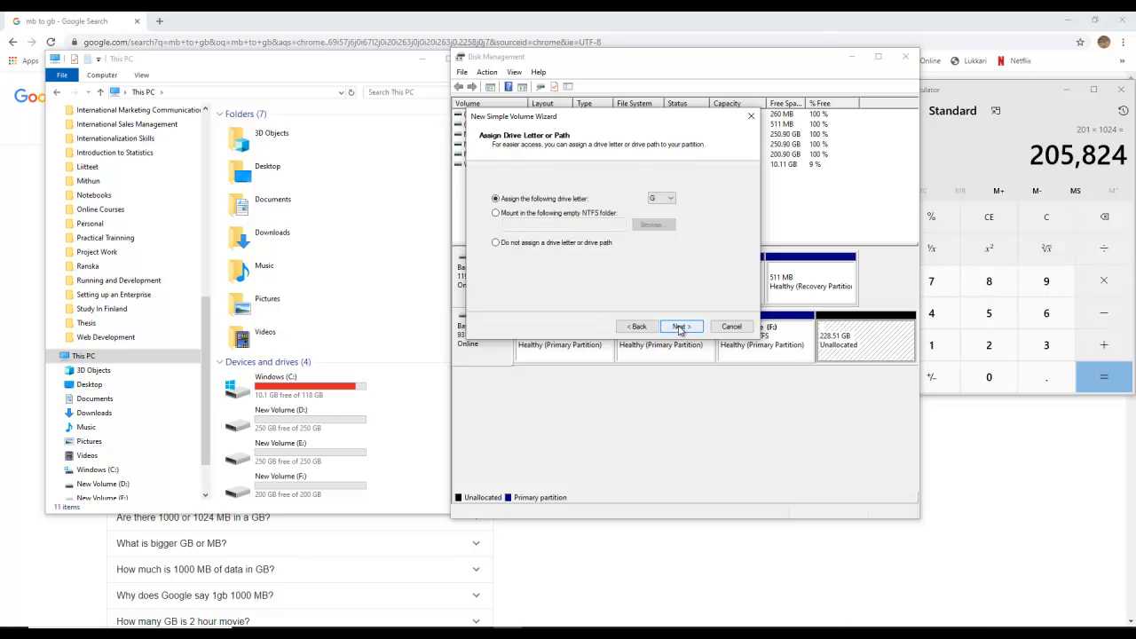
left_click(680, 327)
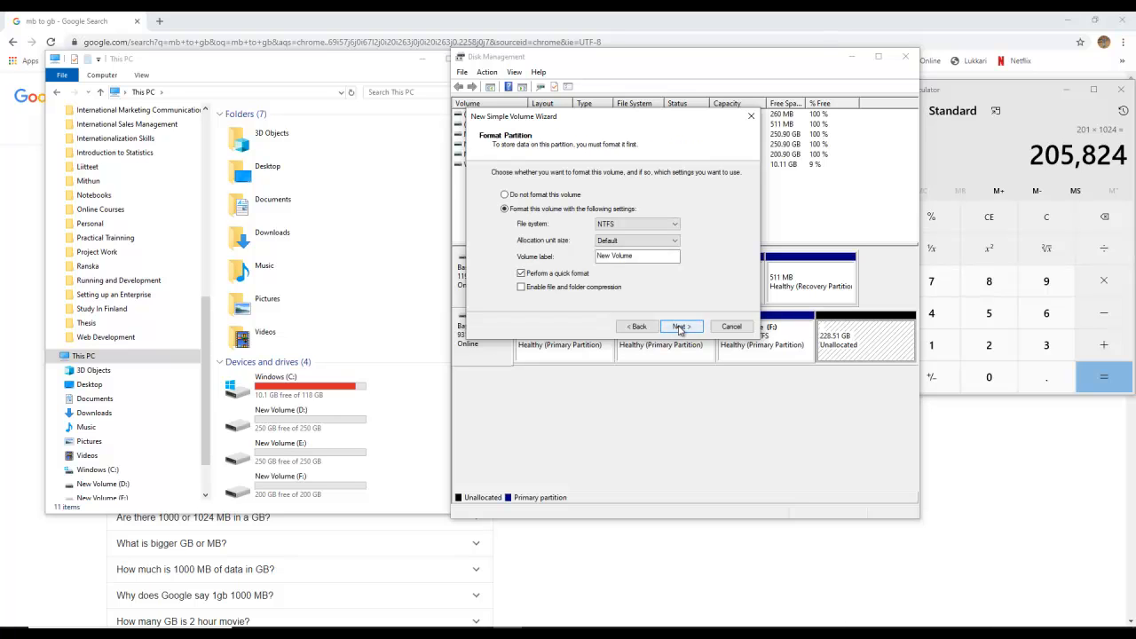
left_click(680, 328)
left_click(681, 328)
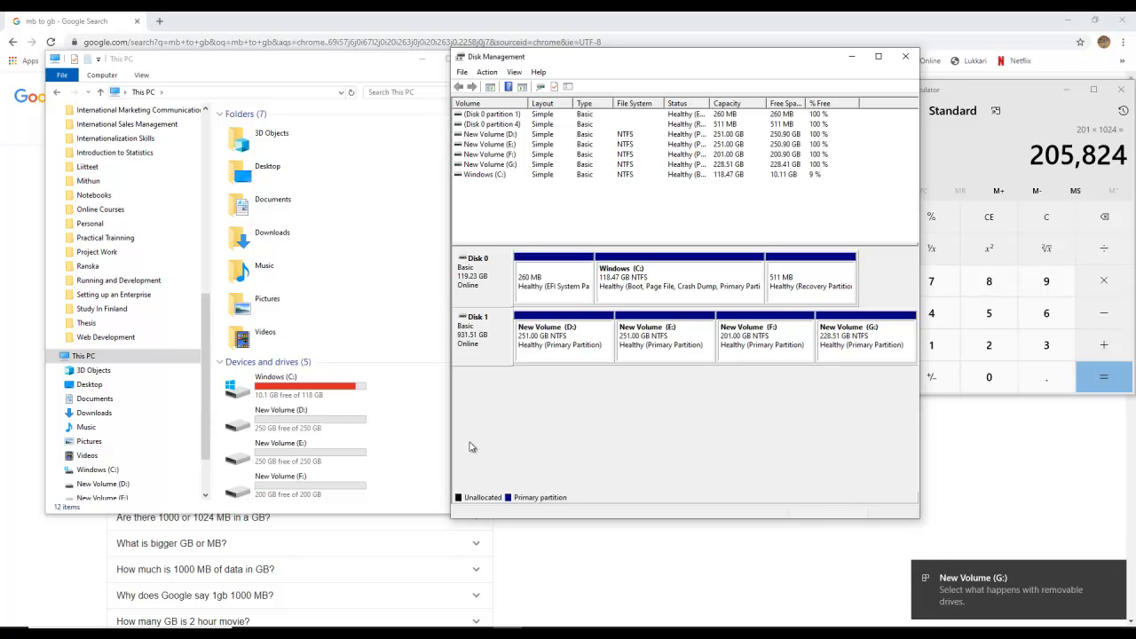
Review the new drives under This PC in File Explorer, look inside New Volume (D:) and return to the drive list.
scroll(393, 419, "down", 1)
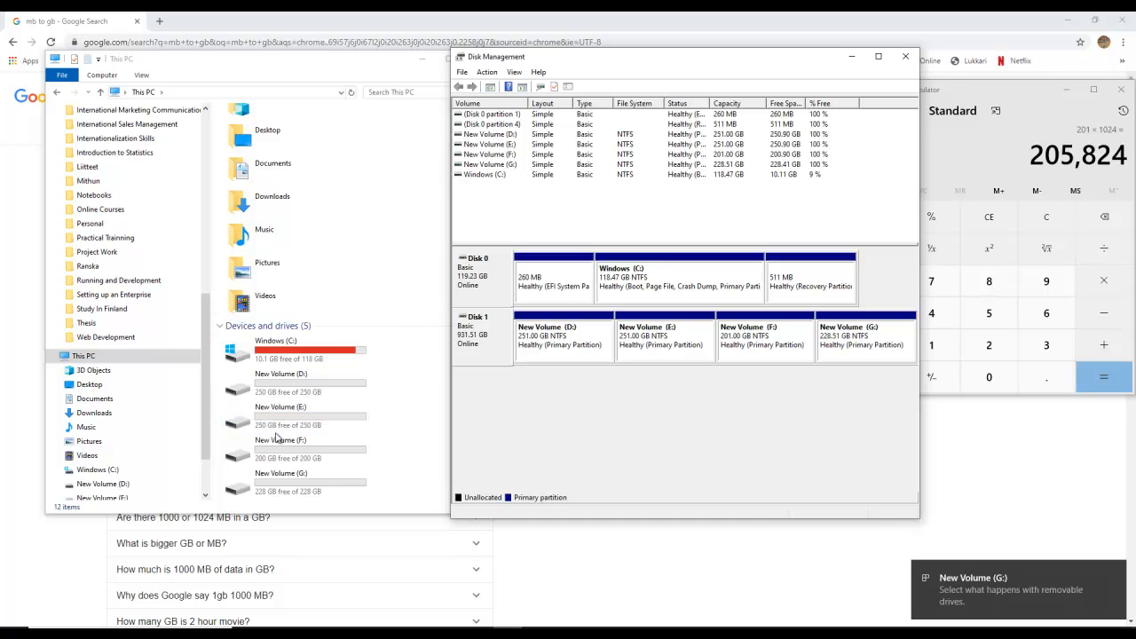
right_click(390, 395)
left_click(428, 443)
left_click(621, 411)
scroll(353, 400, "down", 1)
left_click(407, 407)
left_click(572, 349)
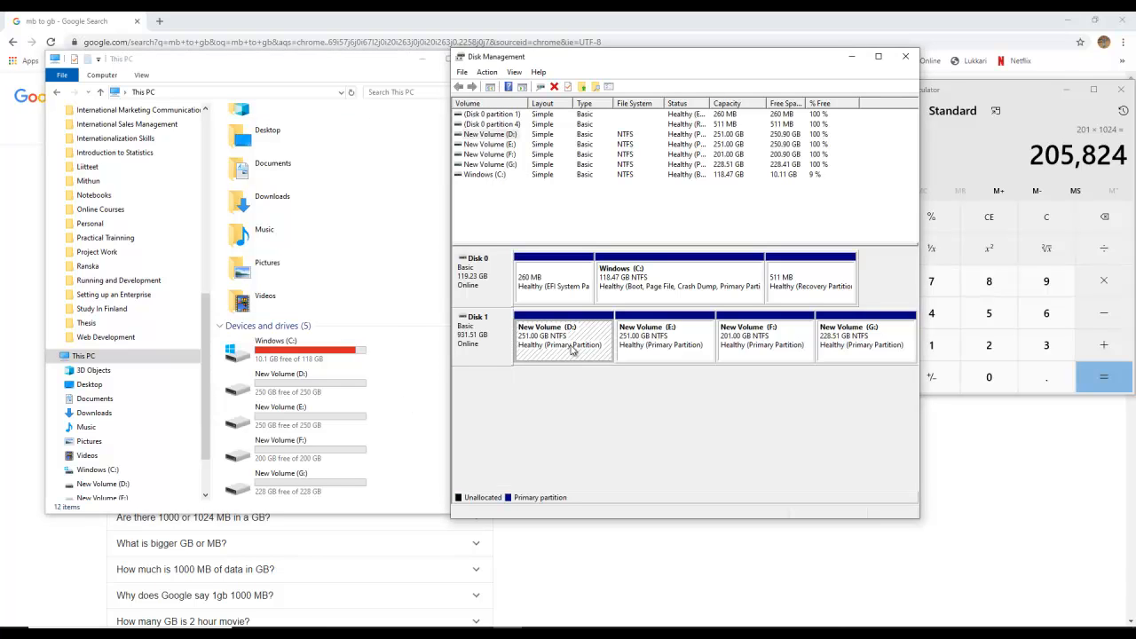
double_click(296, 388)
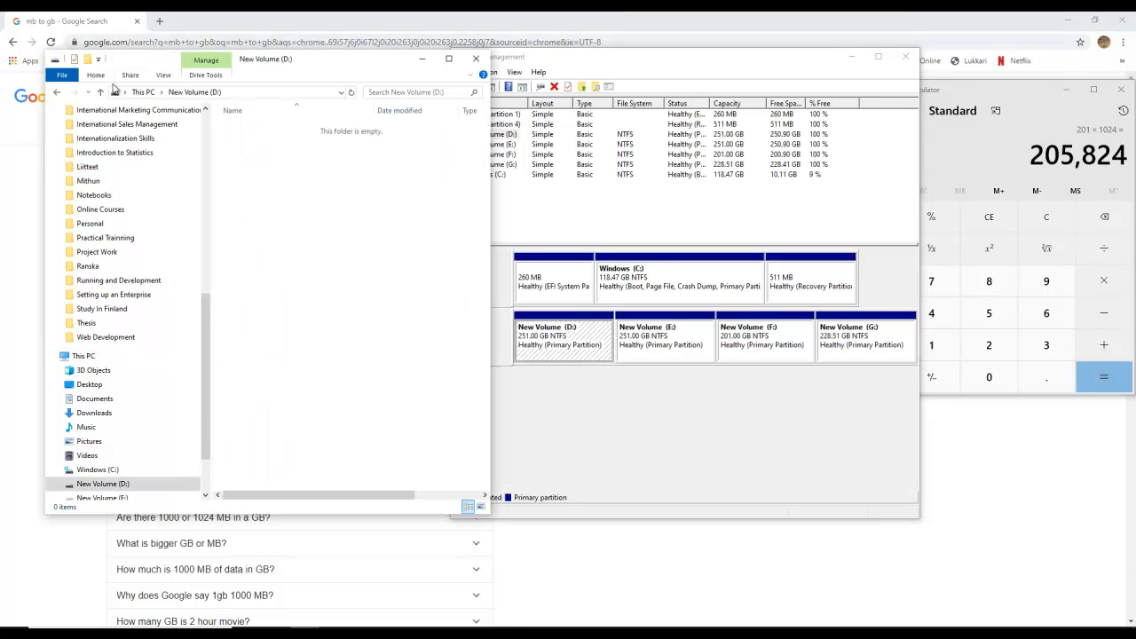
left_click(103, 93)
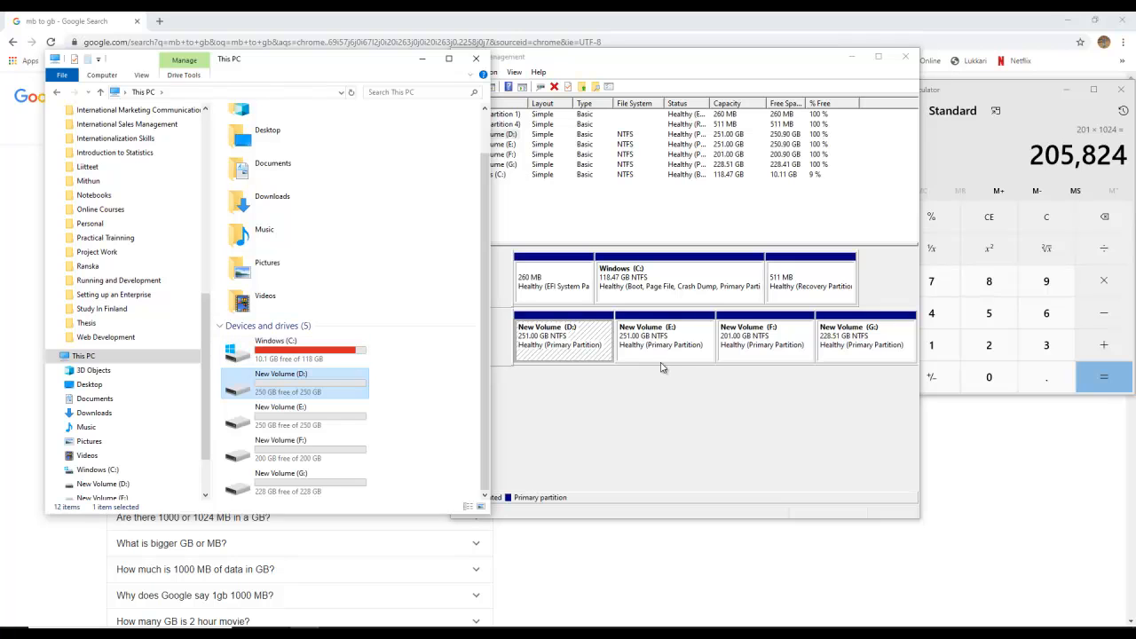
Format the D: volume in Disk Management as NTFS with a quick format, keeping the New Volume label, and confirm.
left_click(575, 336)
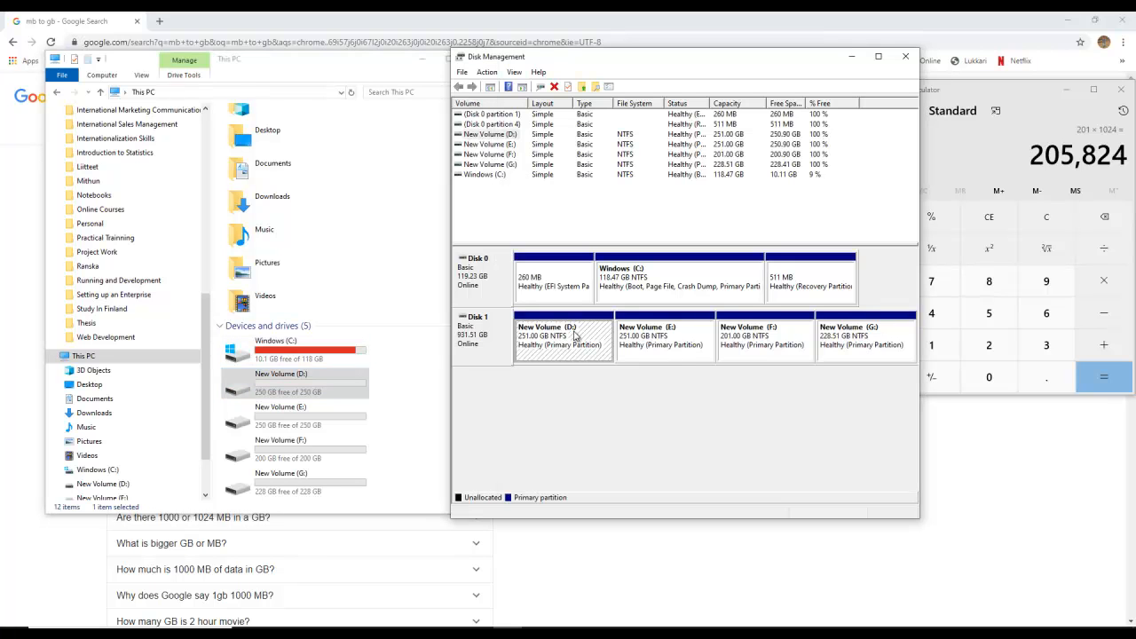
right_click(554, 340)
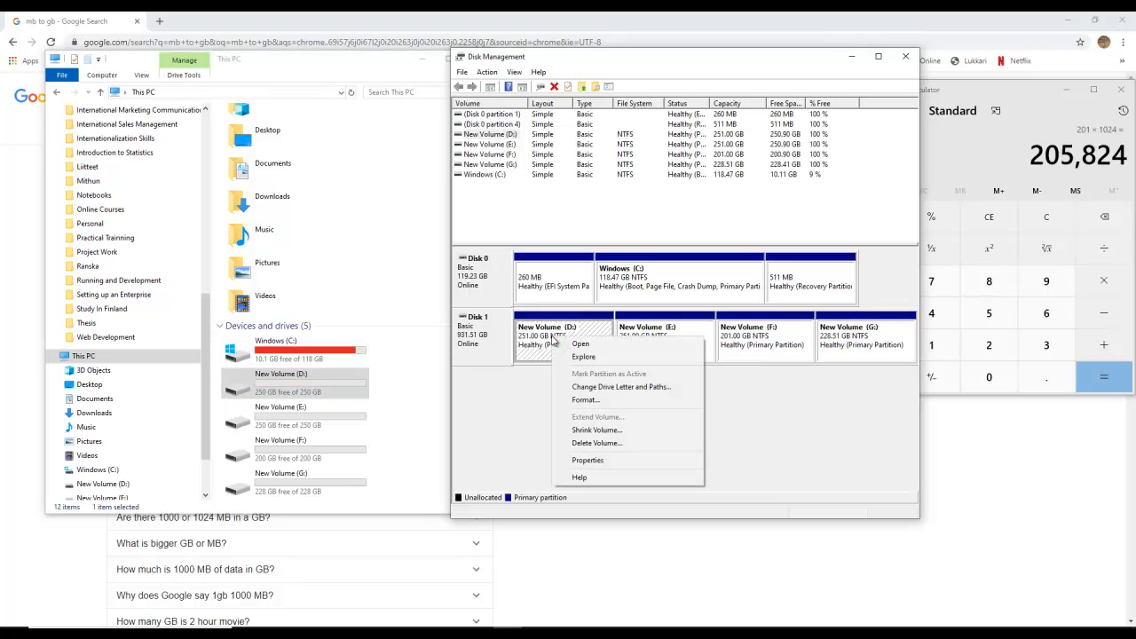
left_click(598, 404)
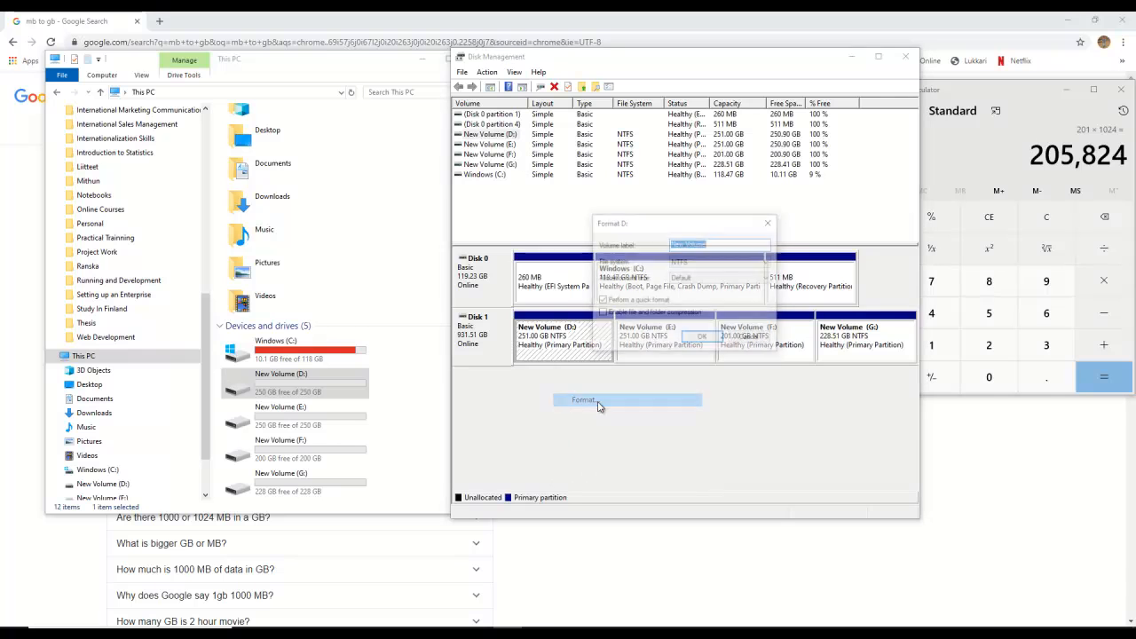
left_click(706, 341)
left_click(612, 369)
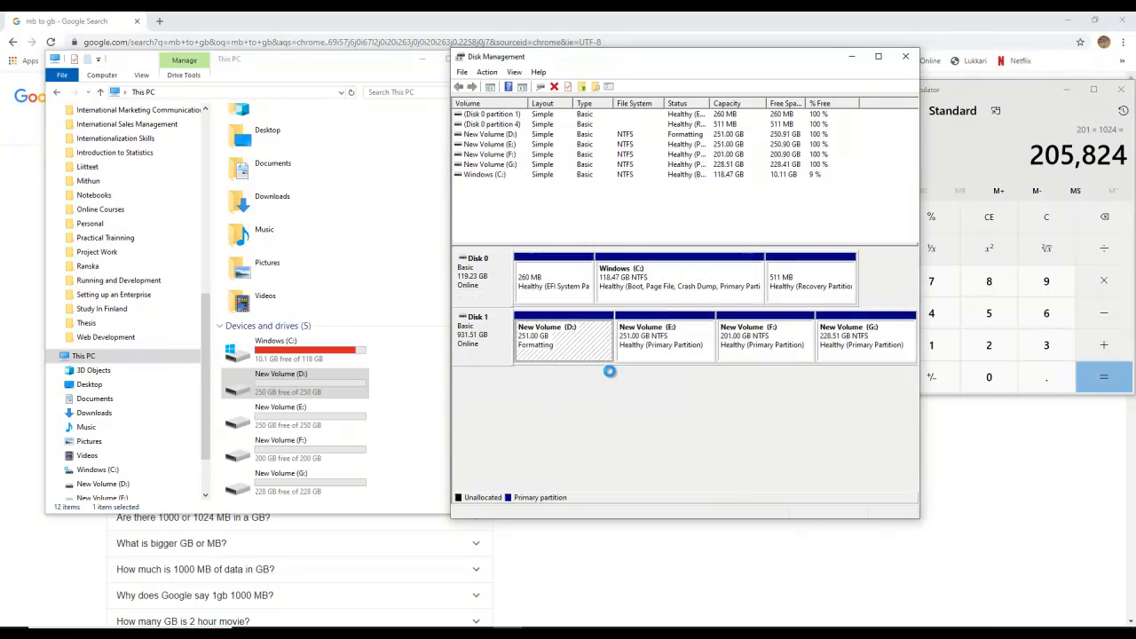
Format the E: volume on Disk 1 as NTFS, keeping the New Volume label, and confirm the data erasure.
right_click(653, 348)
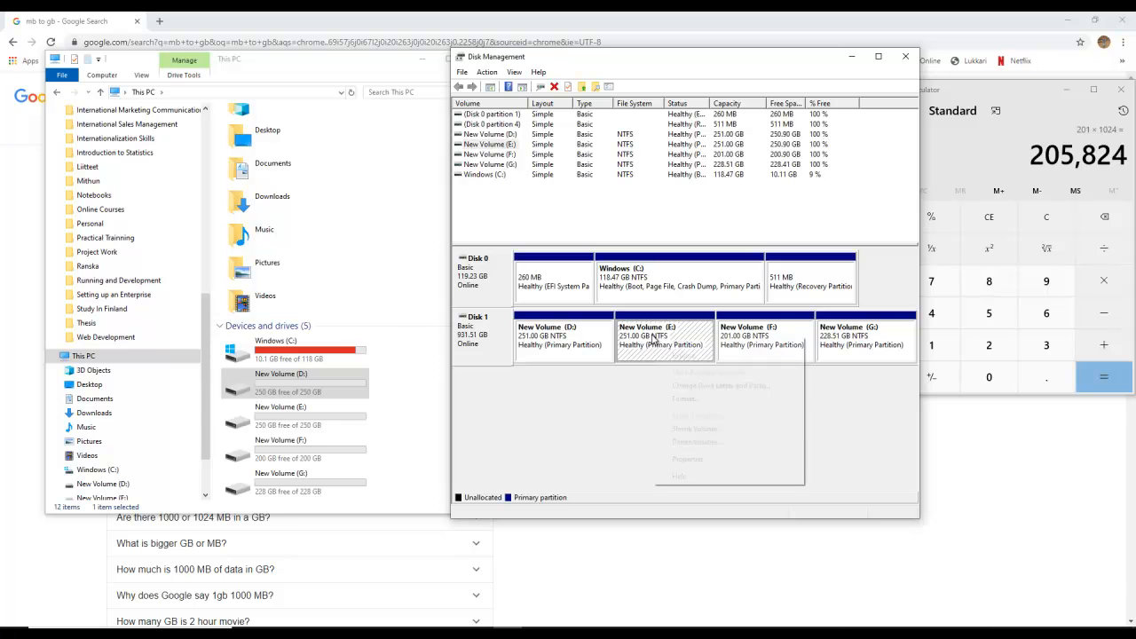
left_click(687, 400)
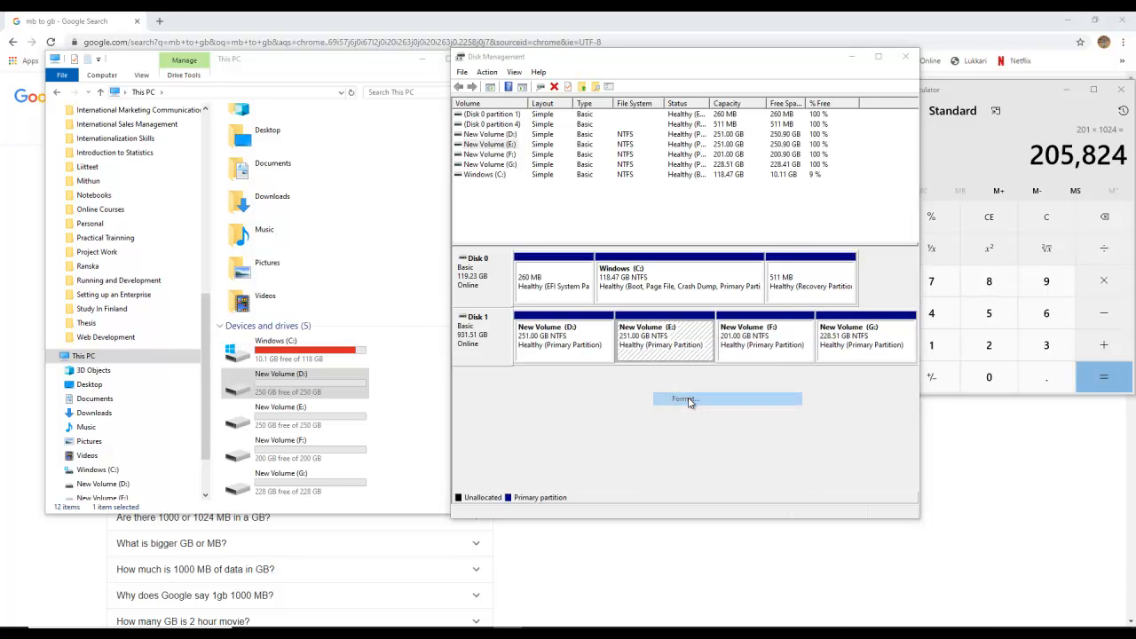
left_click(702, 339)
left_click(611, 369)
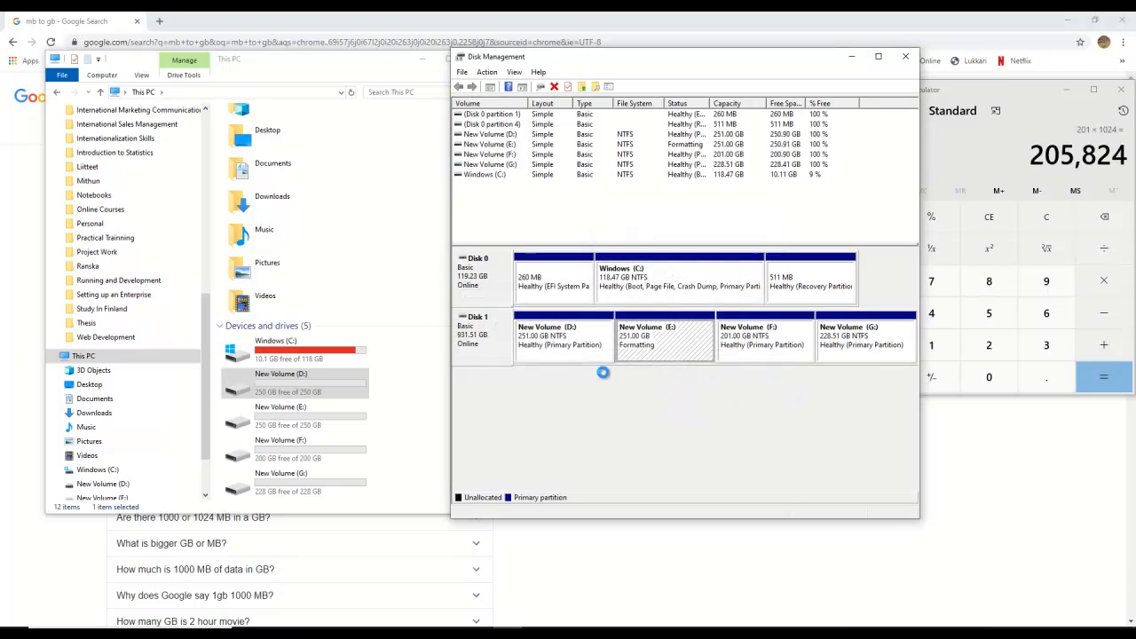
Format the F: volume as NTFS with the default allocation unit size and New Volume label, and confirm.
right_click(746, 338)
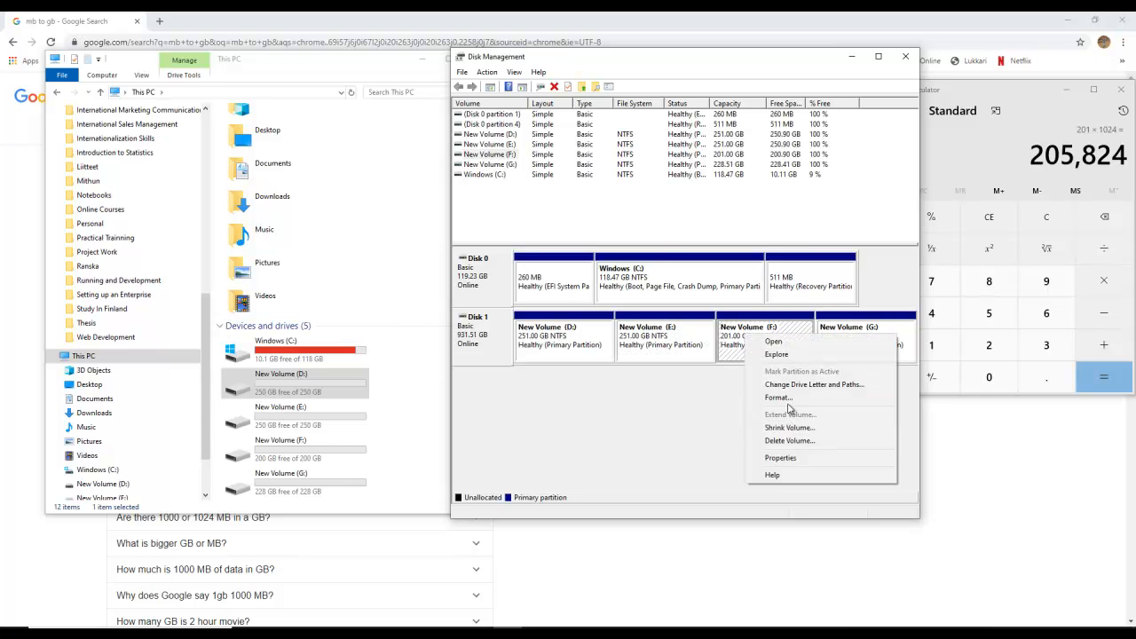
left_click(778, 397)
left_click(704, 340)
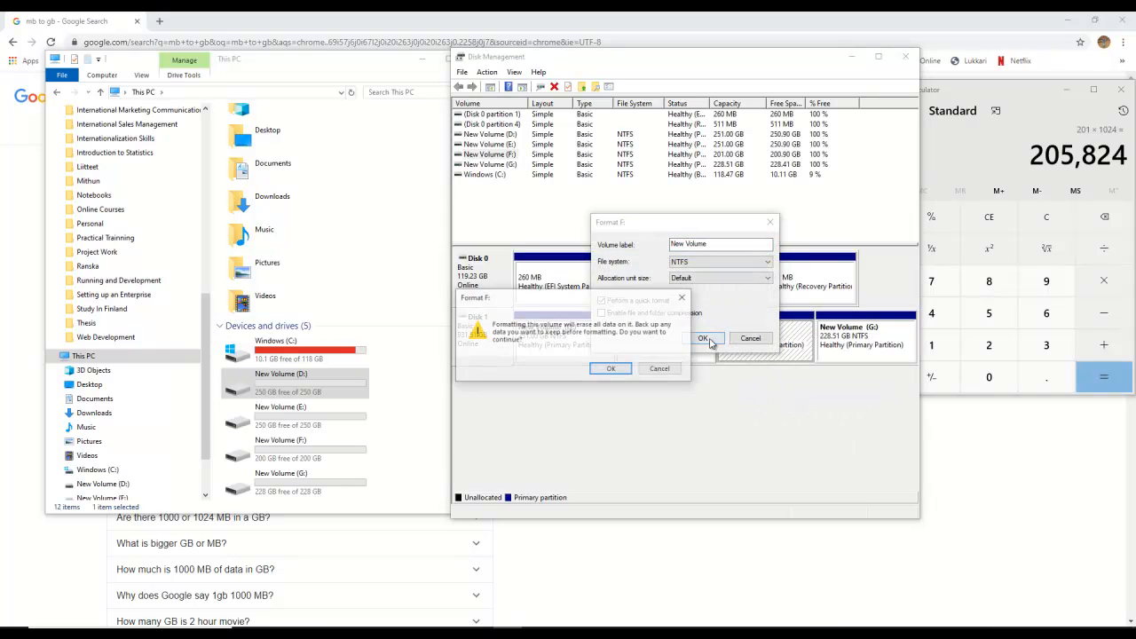
left_click(611, 369)
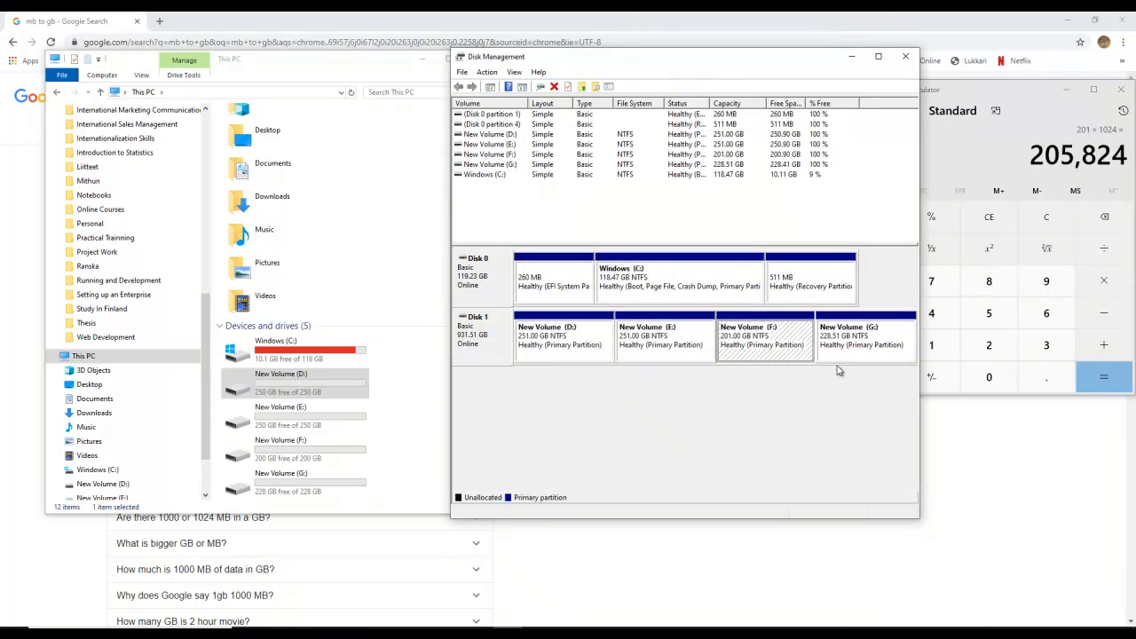
Format the G: volume as NTFS with the default allocation unit size and New Volume label, and confirm.
right_click(850, 342)
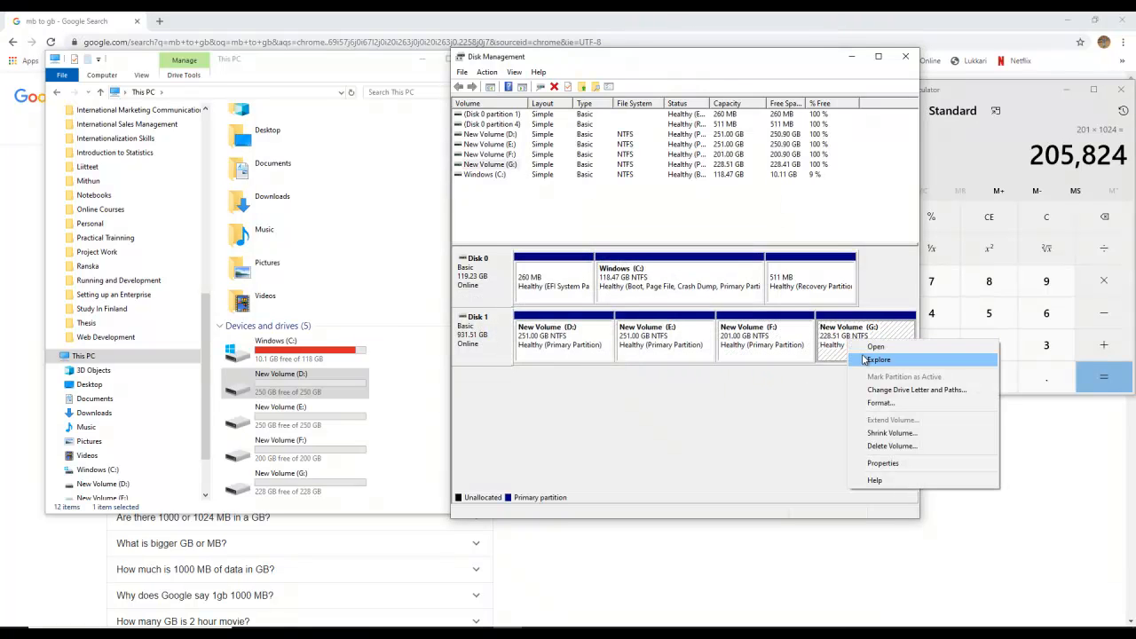
left_click(883, 404)
left_click(701, 341)
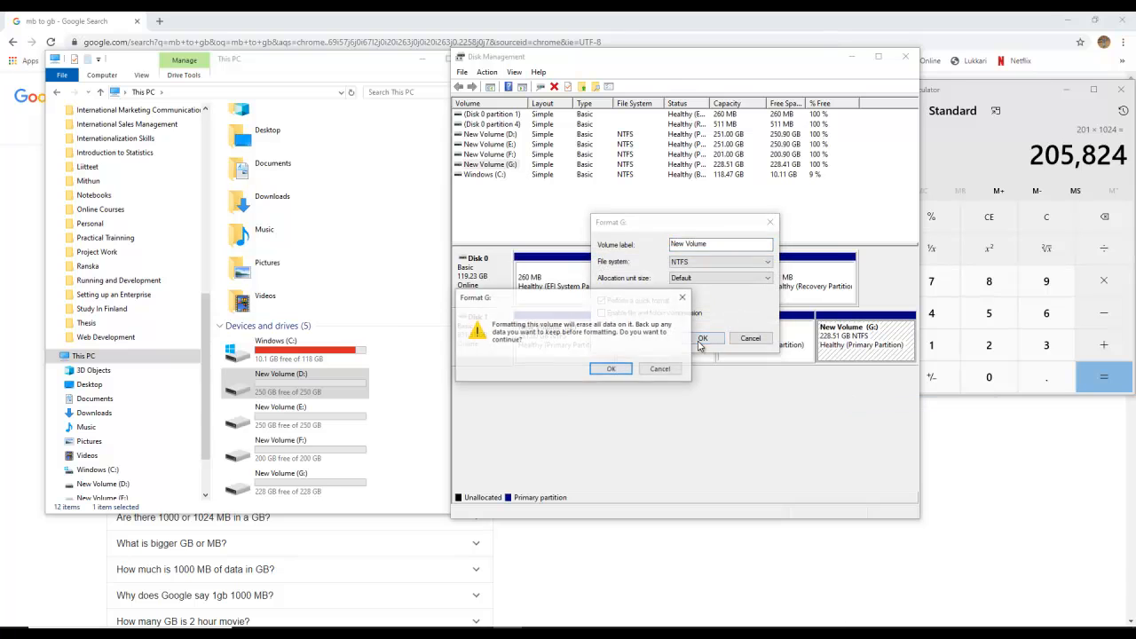
left_click(609, 369)
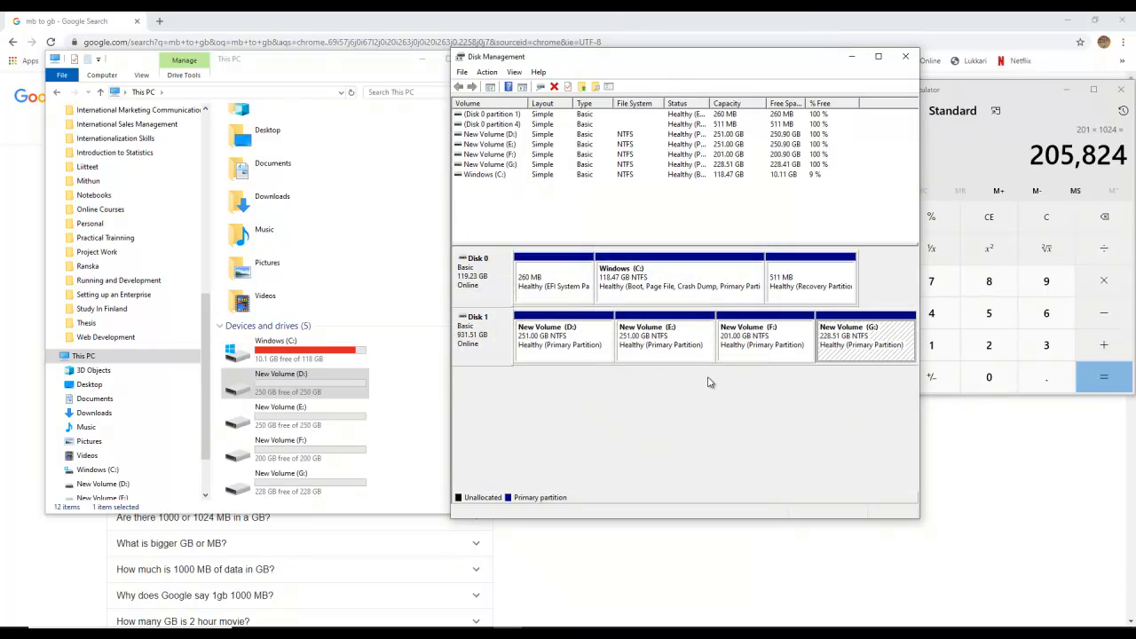
Close Calculator, minimize Disk Management, and switch to a maximized, refreshed This PC view in File Explorer.
left_click(1120, 89)
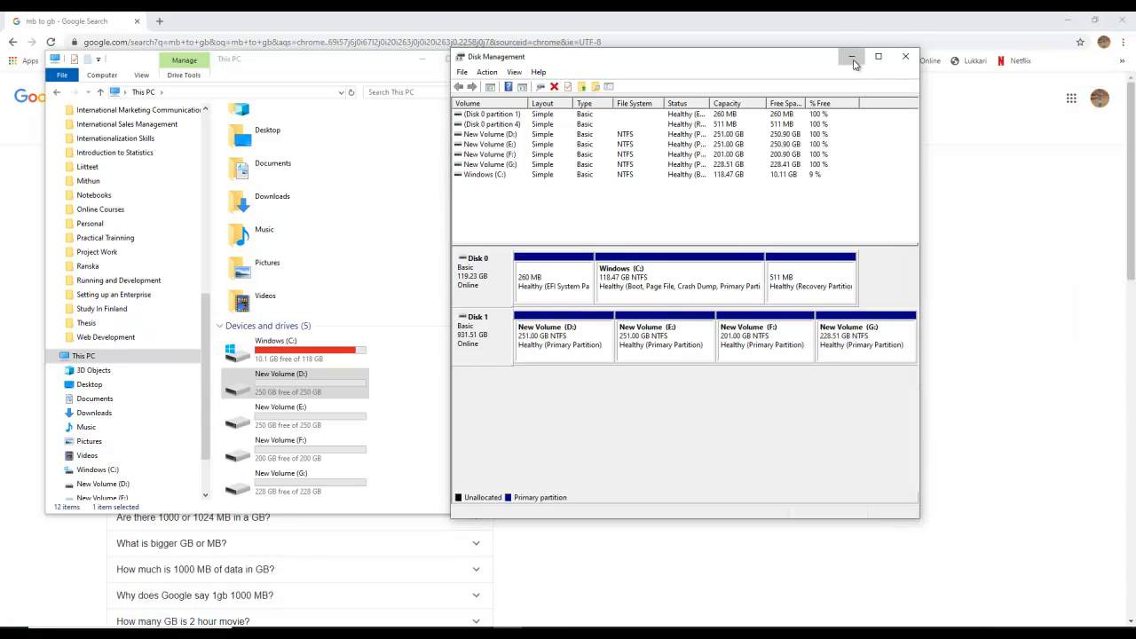
left_click(853, 59)
left_click(449, 61)
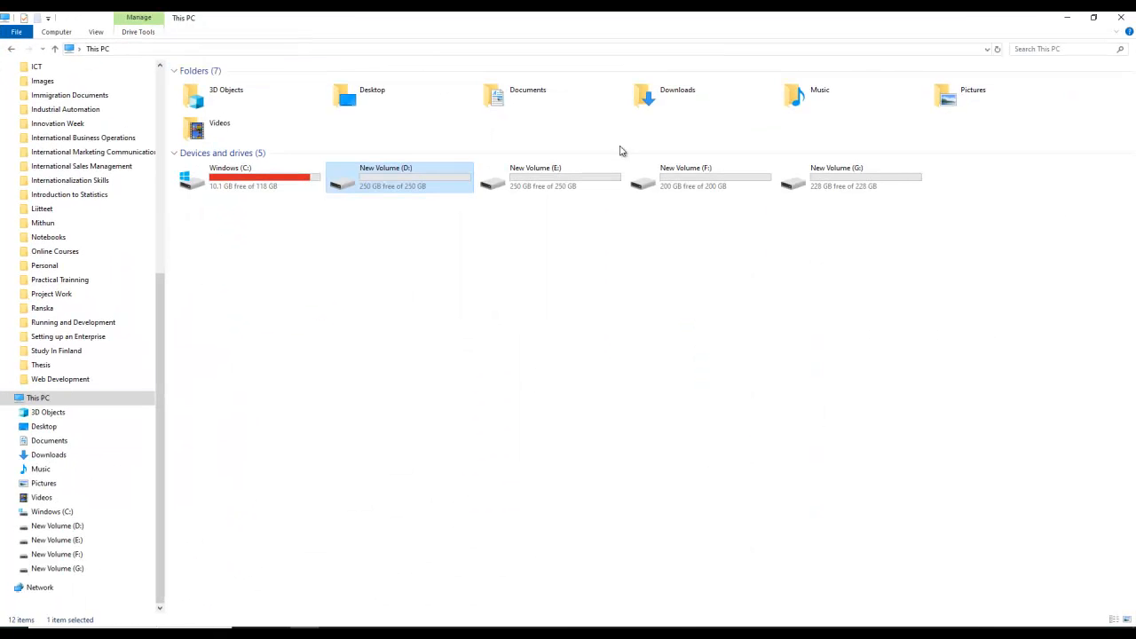
right_click(587, 258)
left_click(632, 304)
Look inside each of the new volumes D:, E:, F: and G:, returning to This PC after each one.
double_click(401, 191)
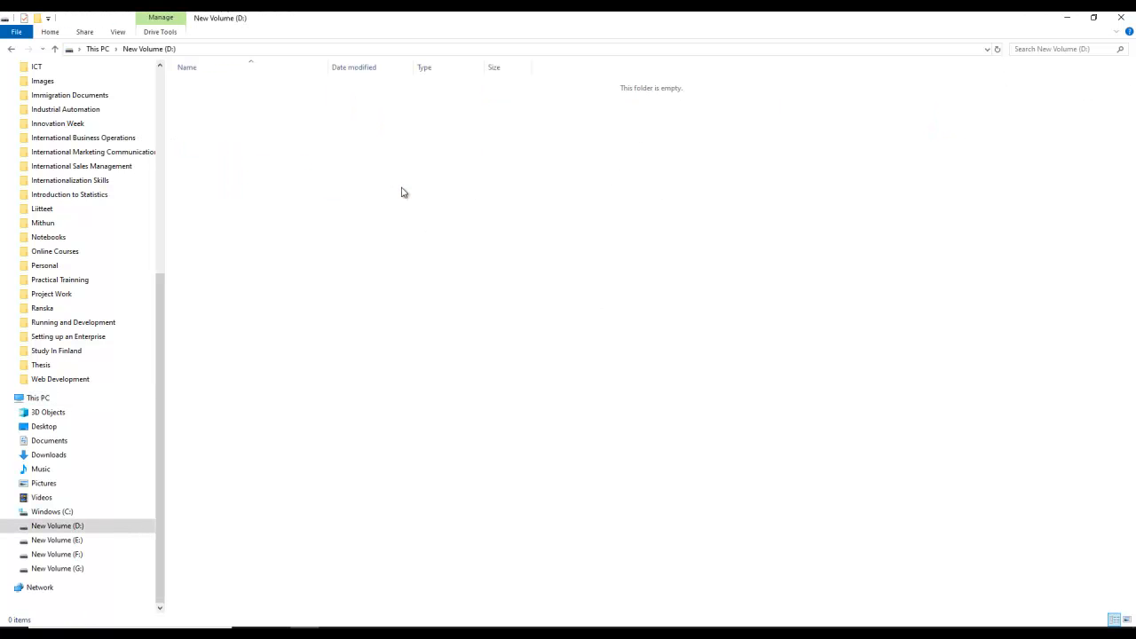
left_click(54, 49)
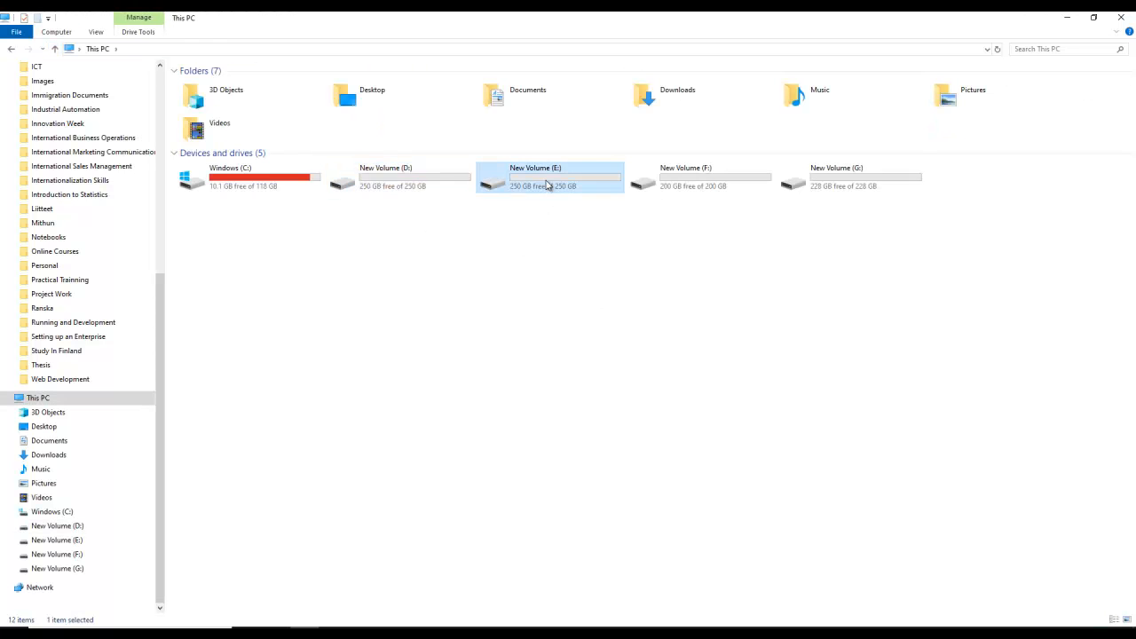
double_click(494, 183)
left_click(54, 49)
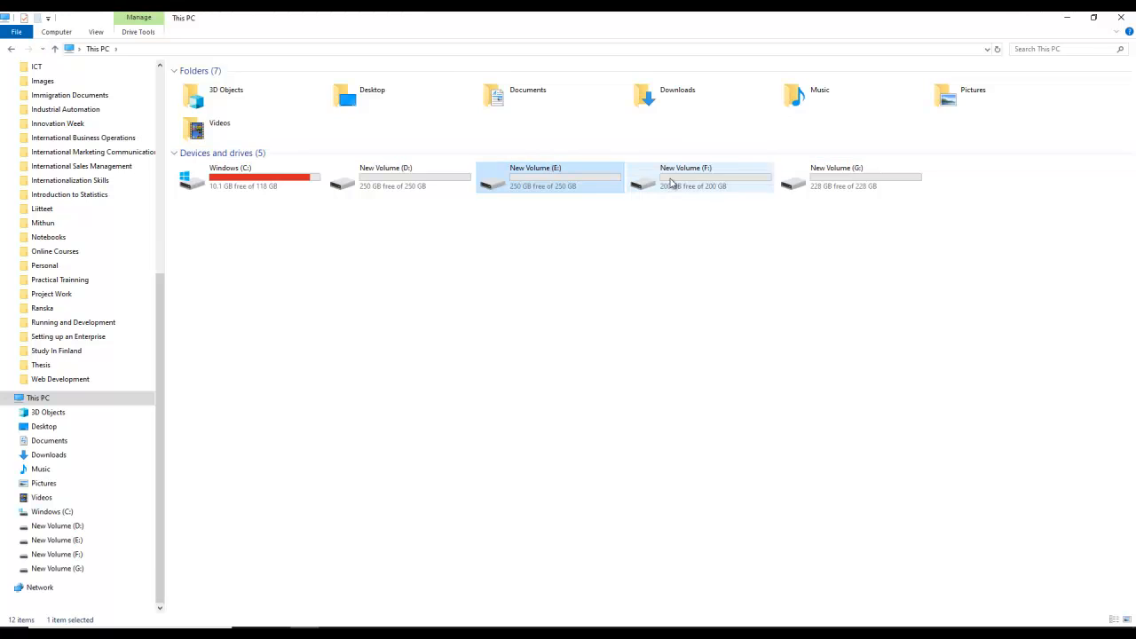
double_click(672, 185)
left_click(54, 49)
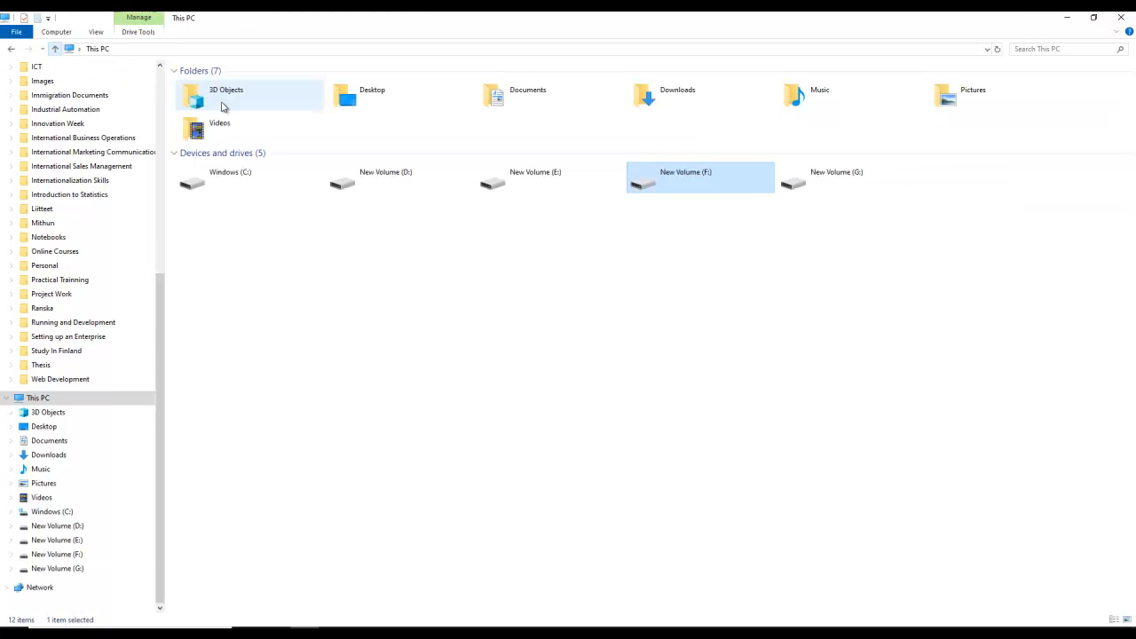
double_click(810, 185)
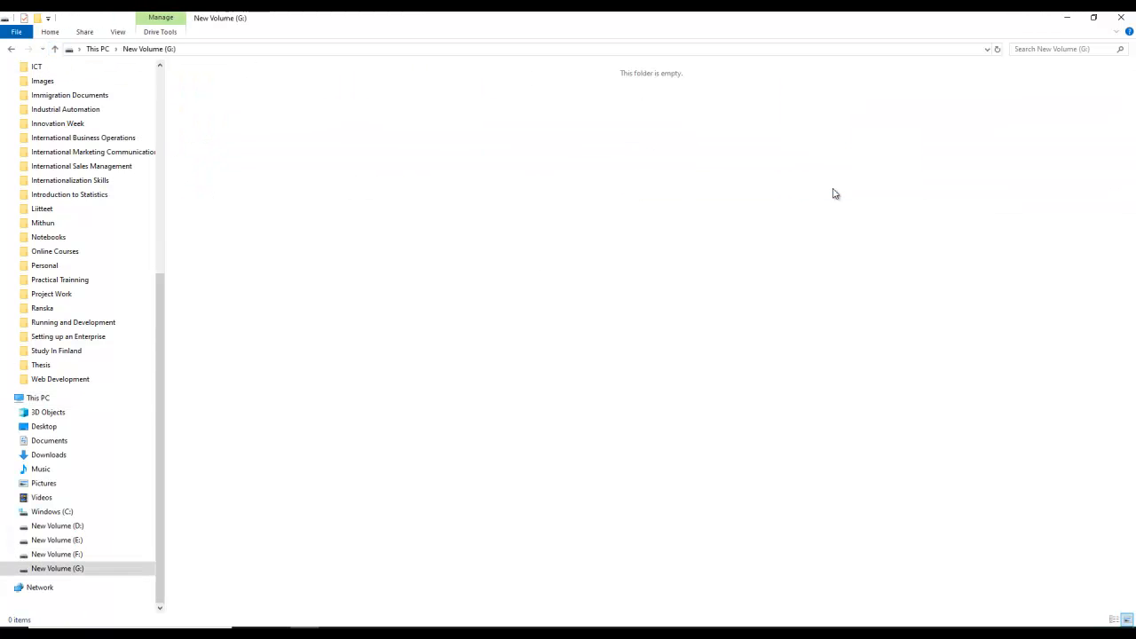
left_click(54, 49)
Collapse the OneDrive folder tree in the navigation pane and refresh the This PC view.
scroll(81, 241, "up", 8)
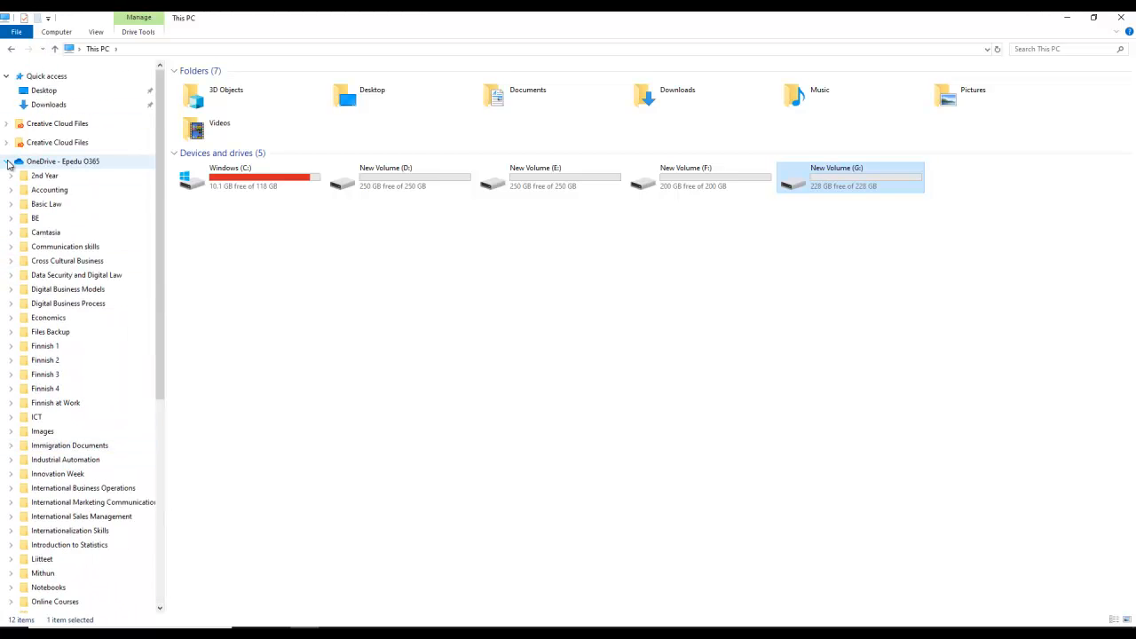
left_click(7, 162)
right_click(543, 227)
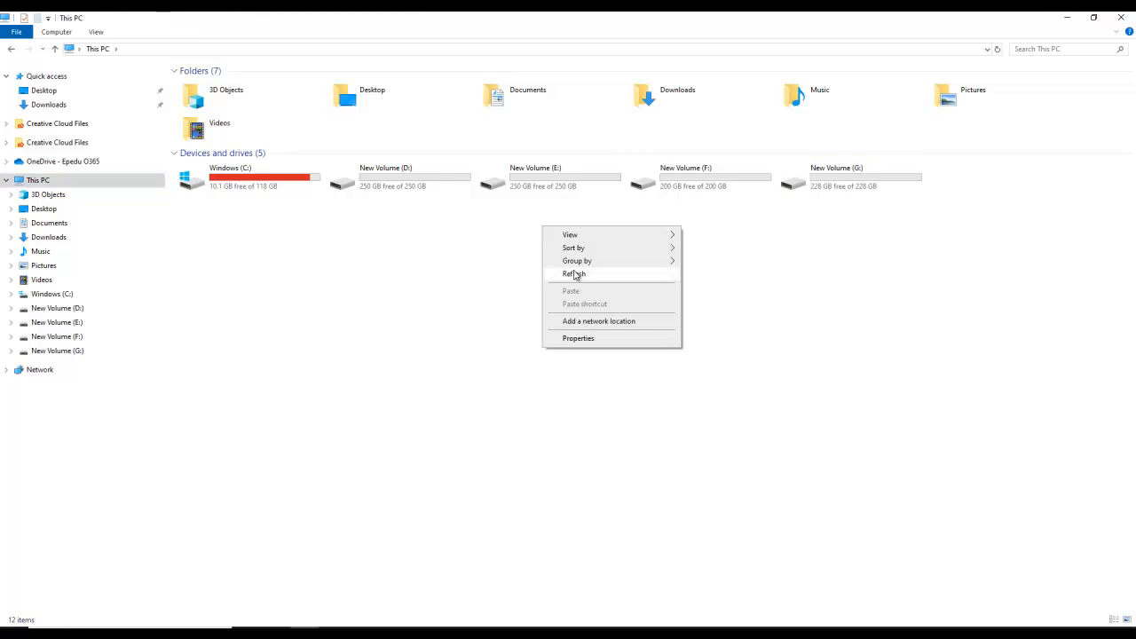
left_click(577, 277)
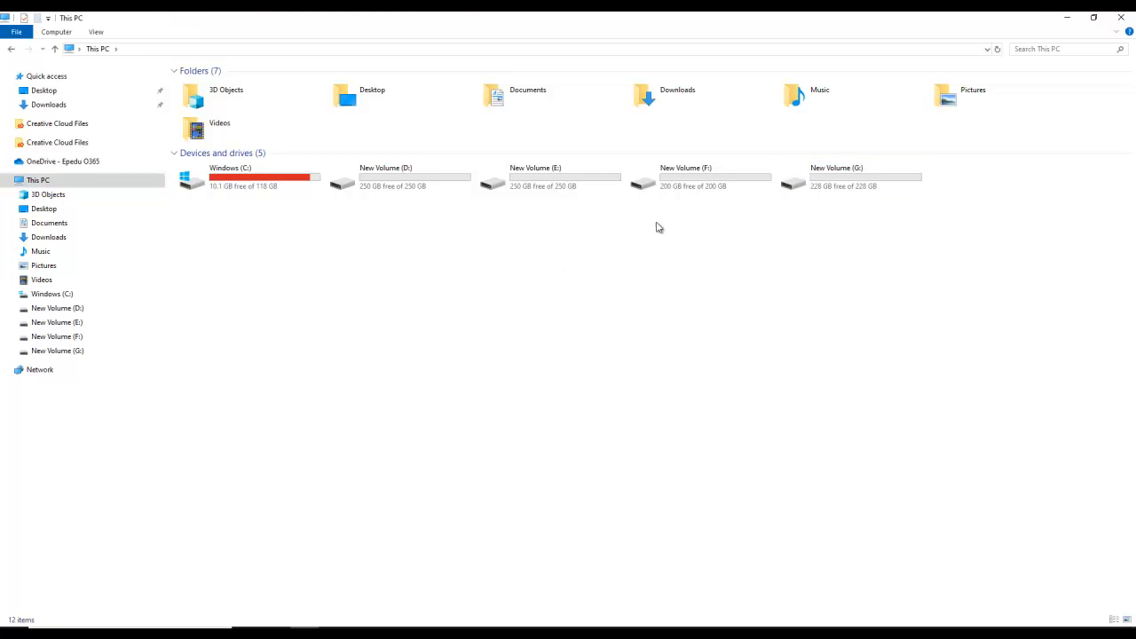
Rename the D: drive to Software, granting the administrator permission.
right_click(379, 179)
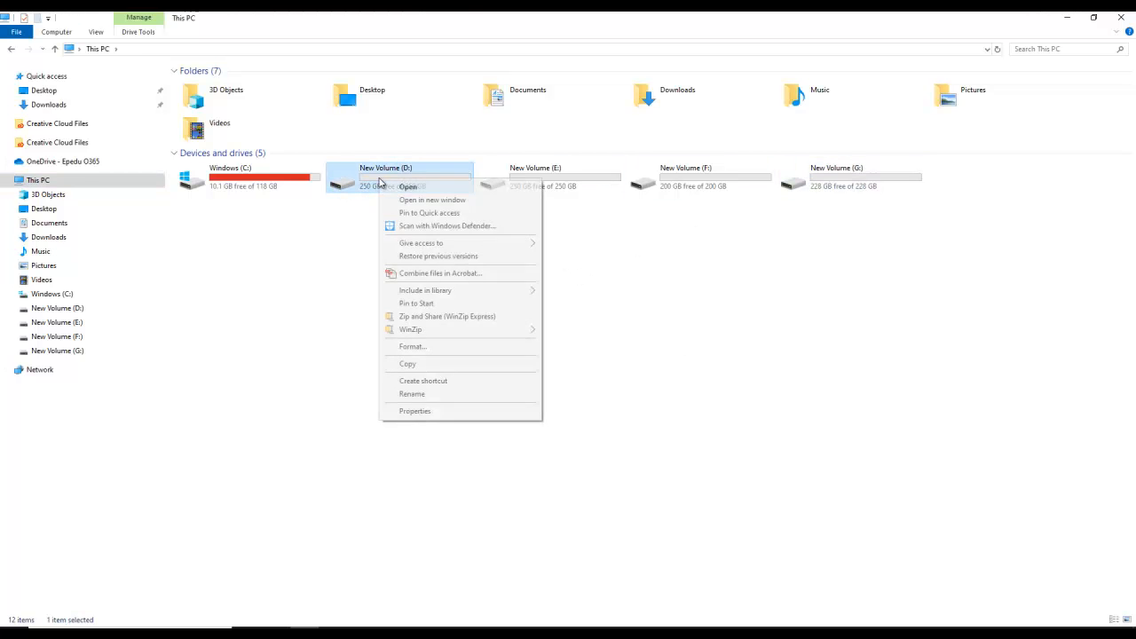
left_click(413, 394)
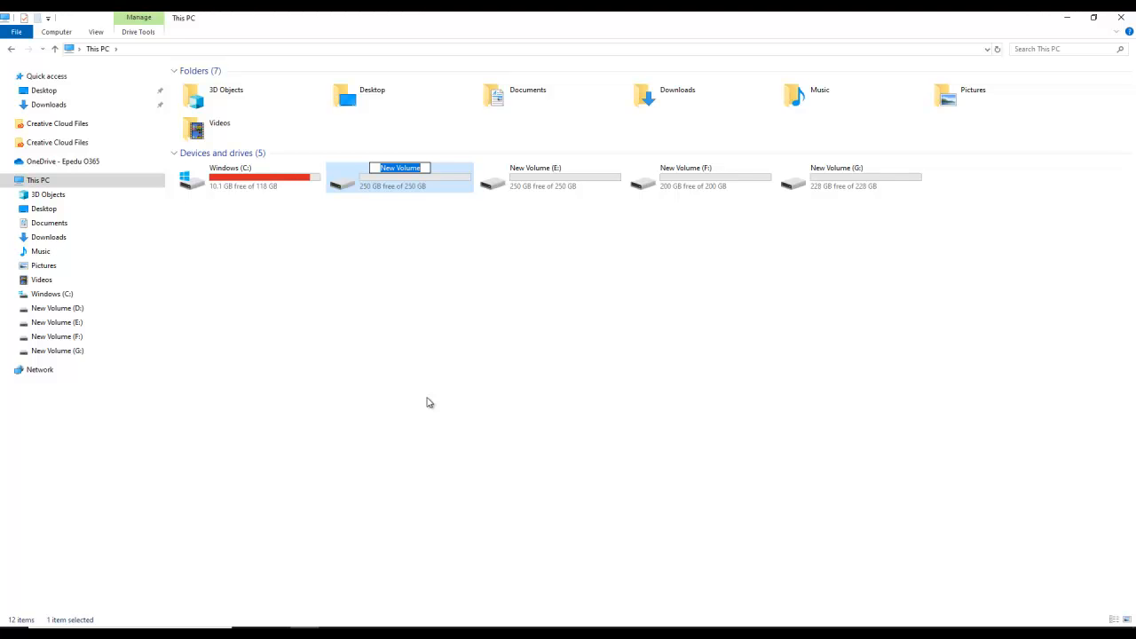
type("Software")
key("Return")
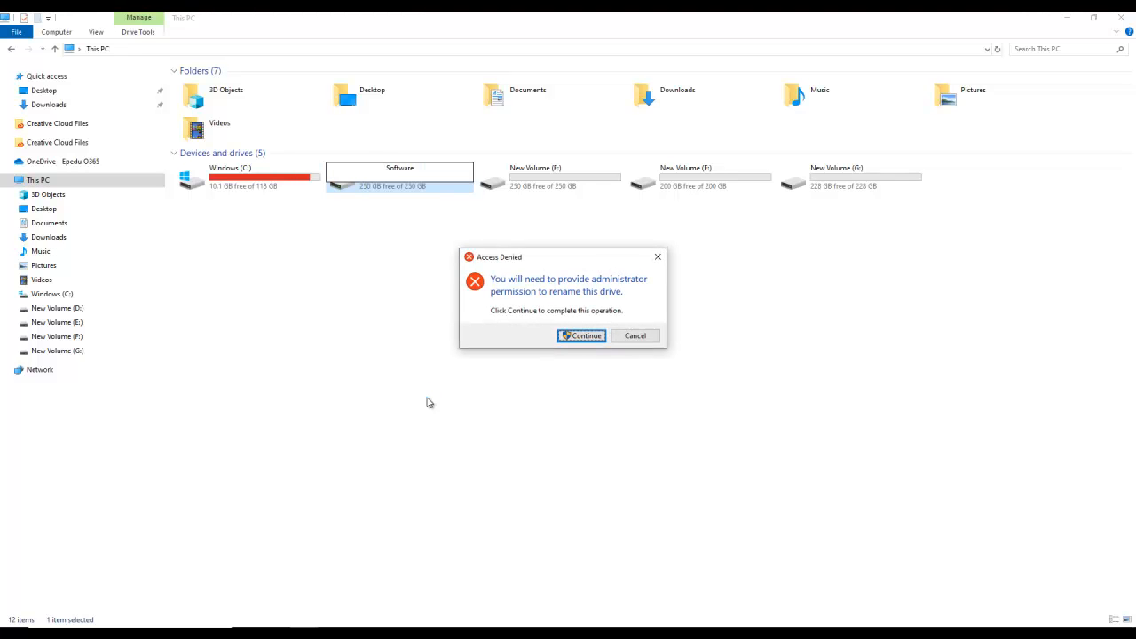
left_click(586, 336)
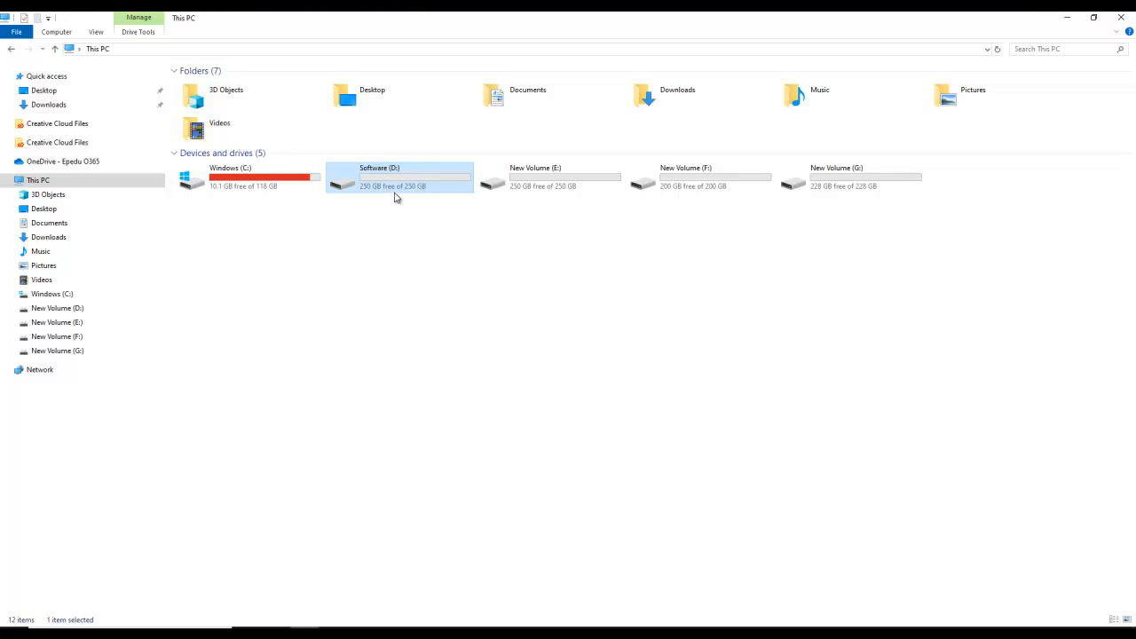
Rename the E: drive to Videos and approve the administrator permission request.
left_click(527, 183)
right_click(528, 183)
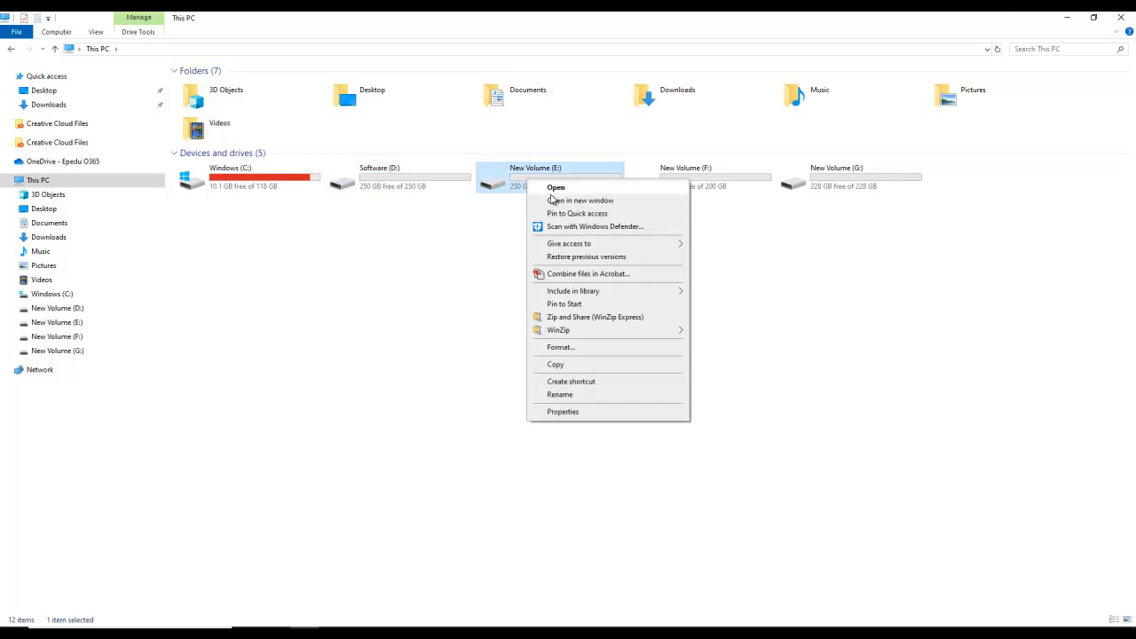
left_click(562, 395)
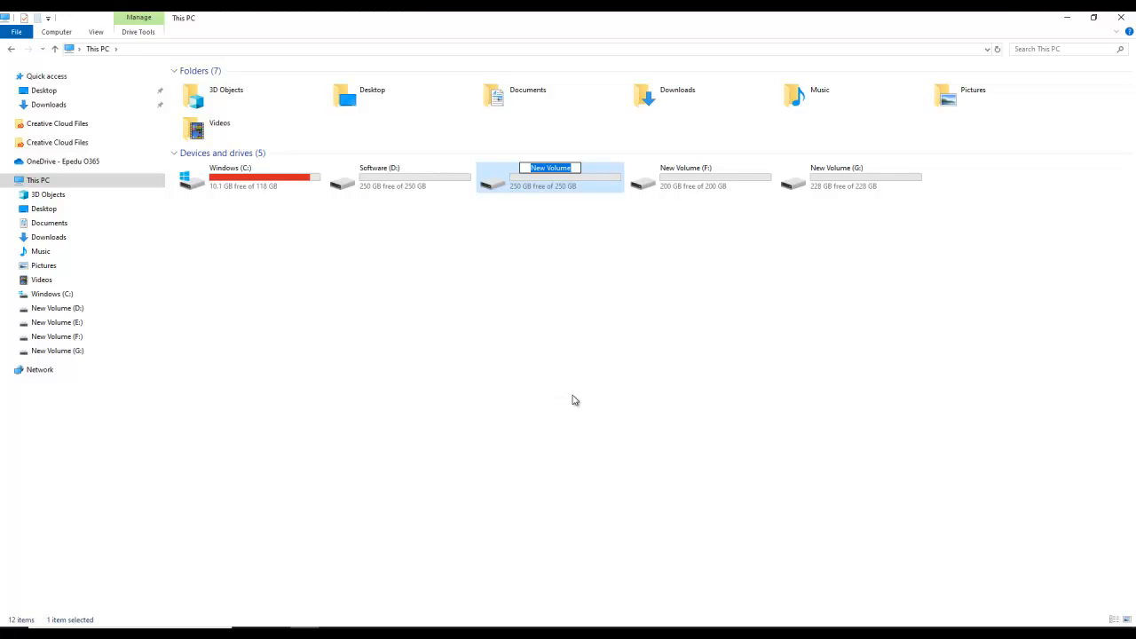
type("Videos")
key("Return")
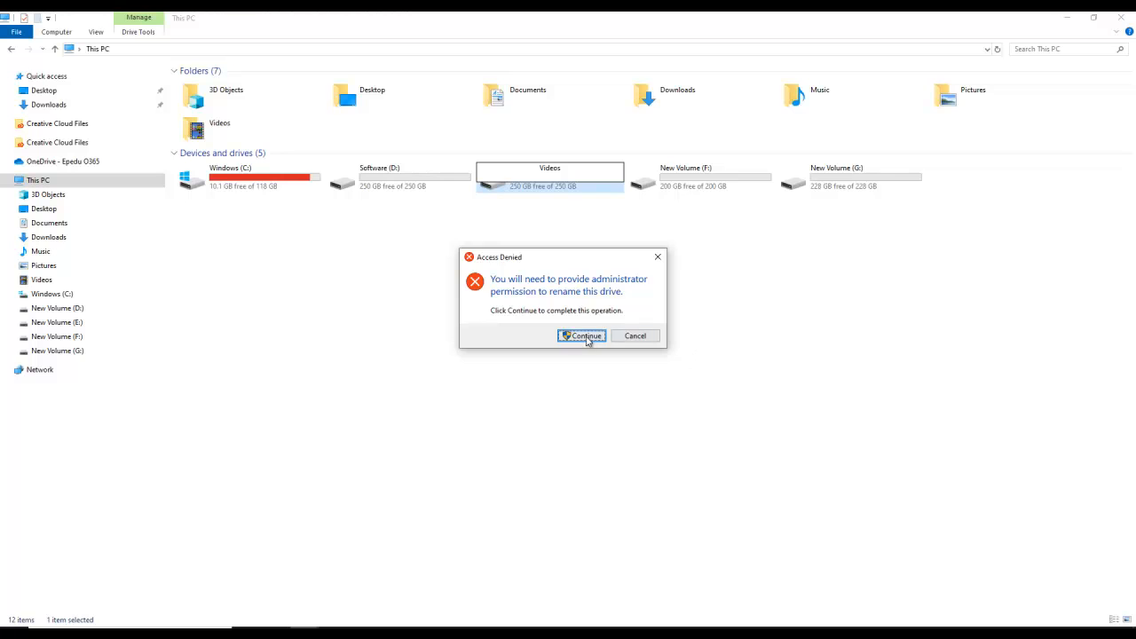
left_click(582, 339)
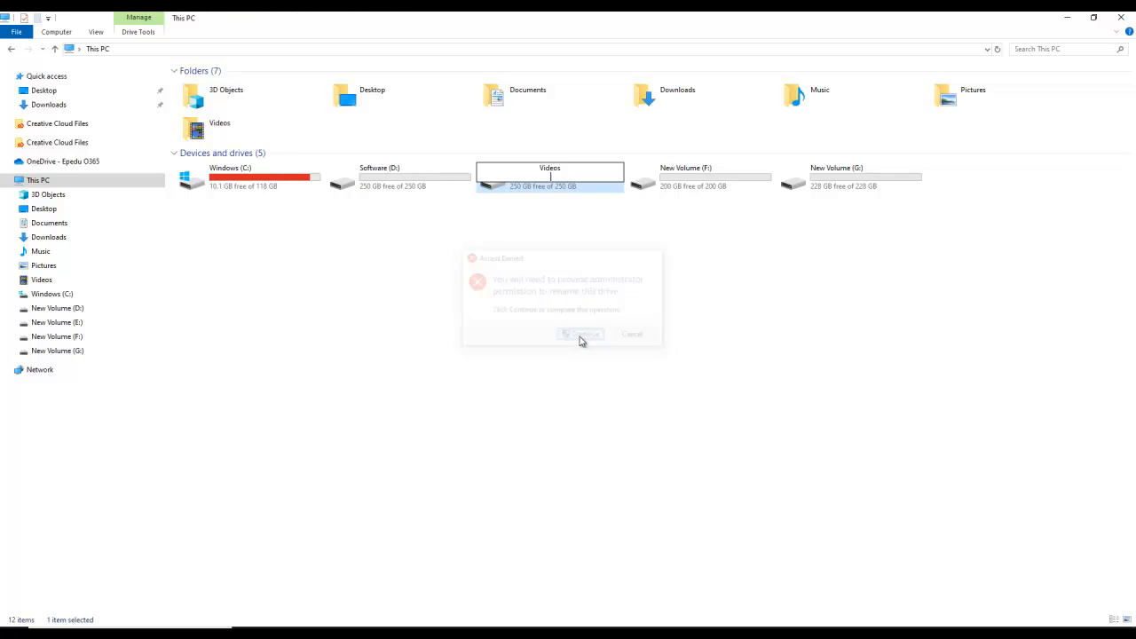
Rename the F: drive to Information, allowing the change with administrator permission.
left_click(693, 182)
right_click(694, 182)
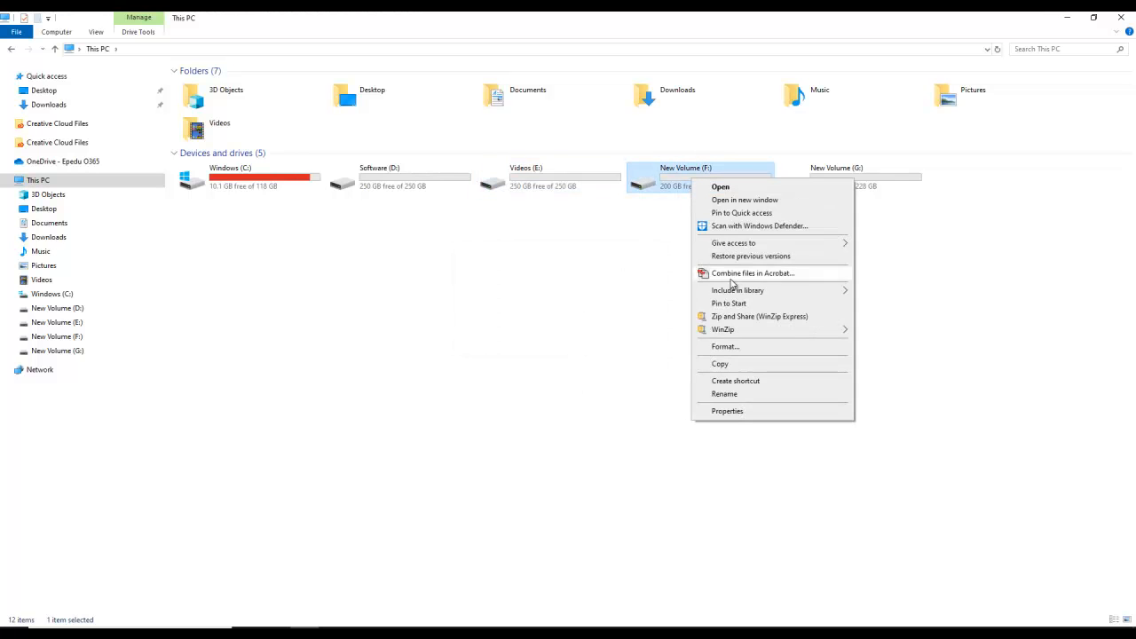
left_click(724, 394)
key("BackSpace")
type("Information")
key("Return")
key("Return")
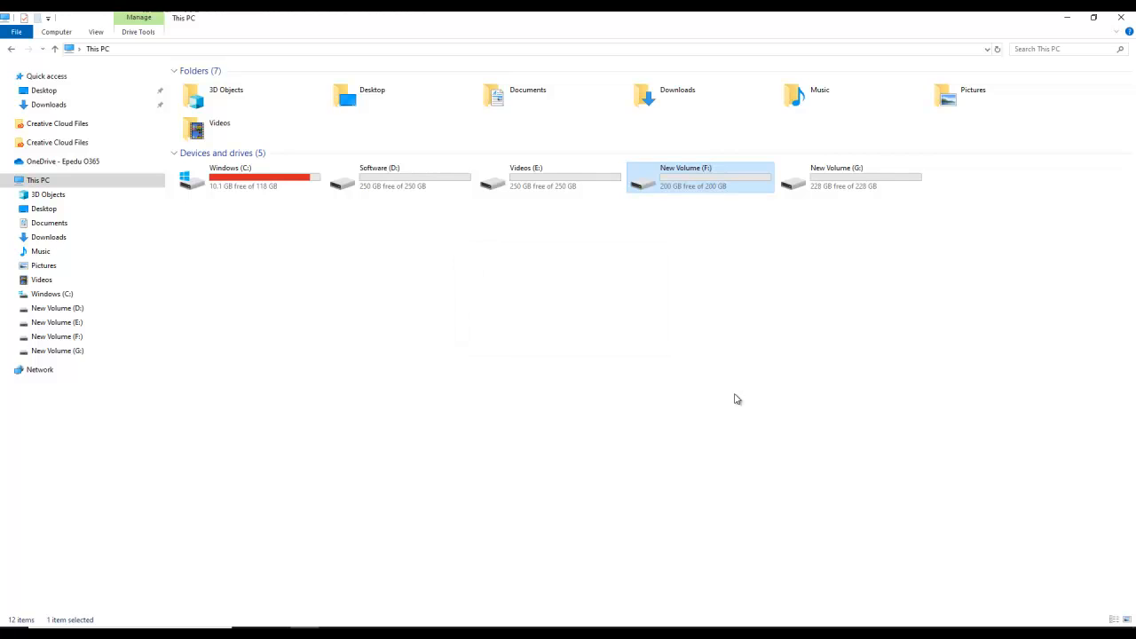
Rename the G: drive to Others with administrator permission, and refresh the This PC view.
left_click(835, 179)
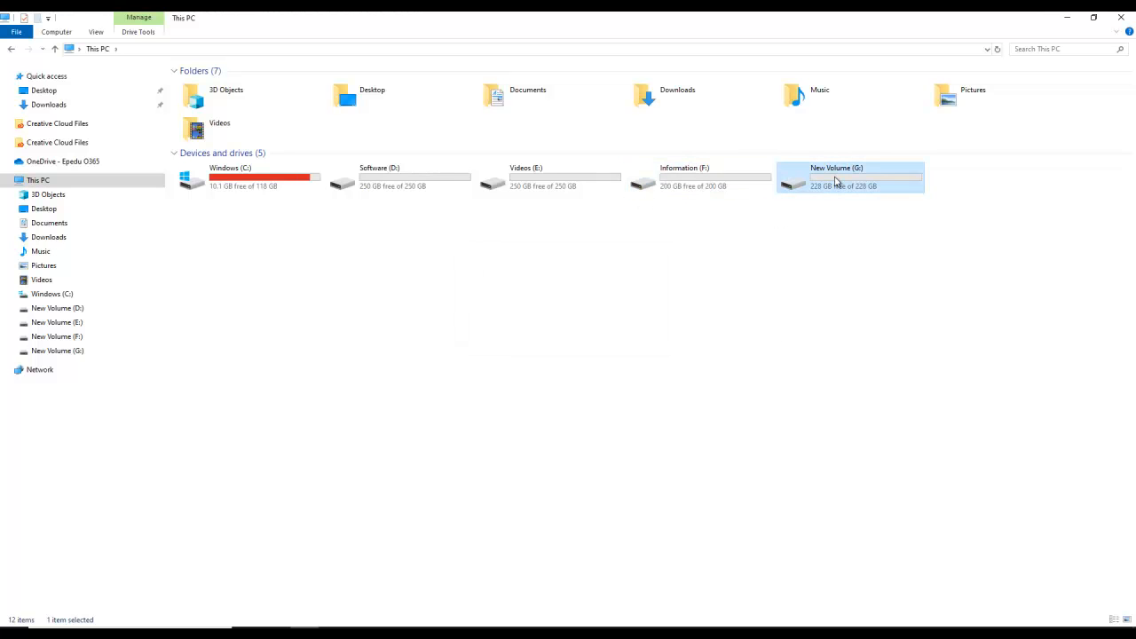
right_click(834, 178)
left_click(878, 394)
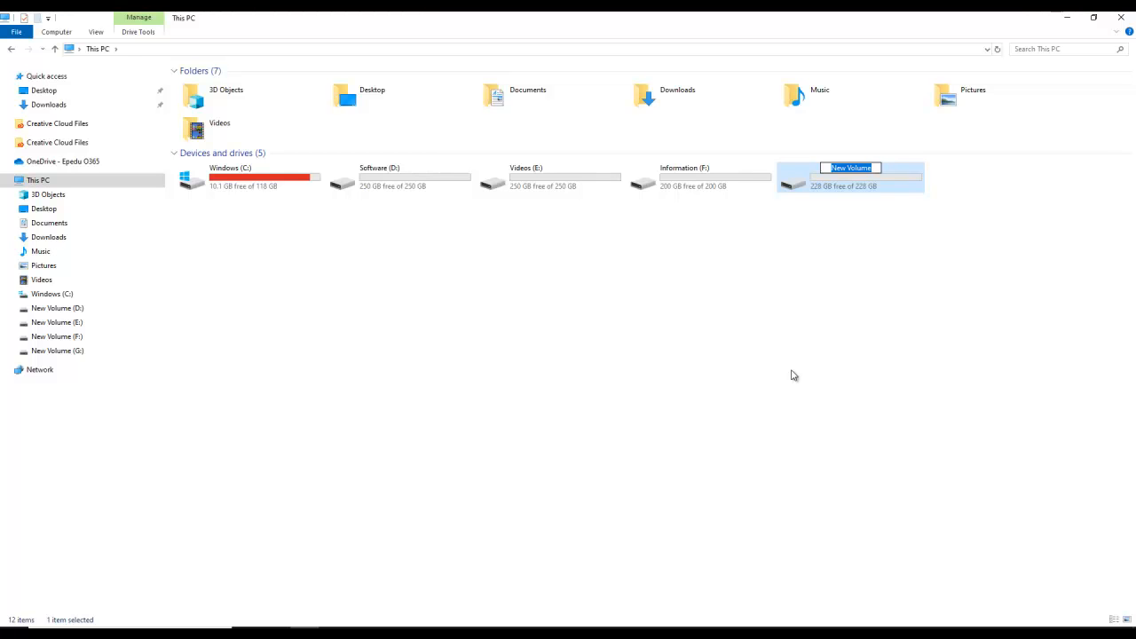
type("Others")
key("Return")
key("Return")
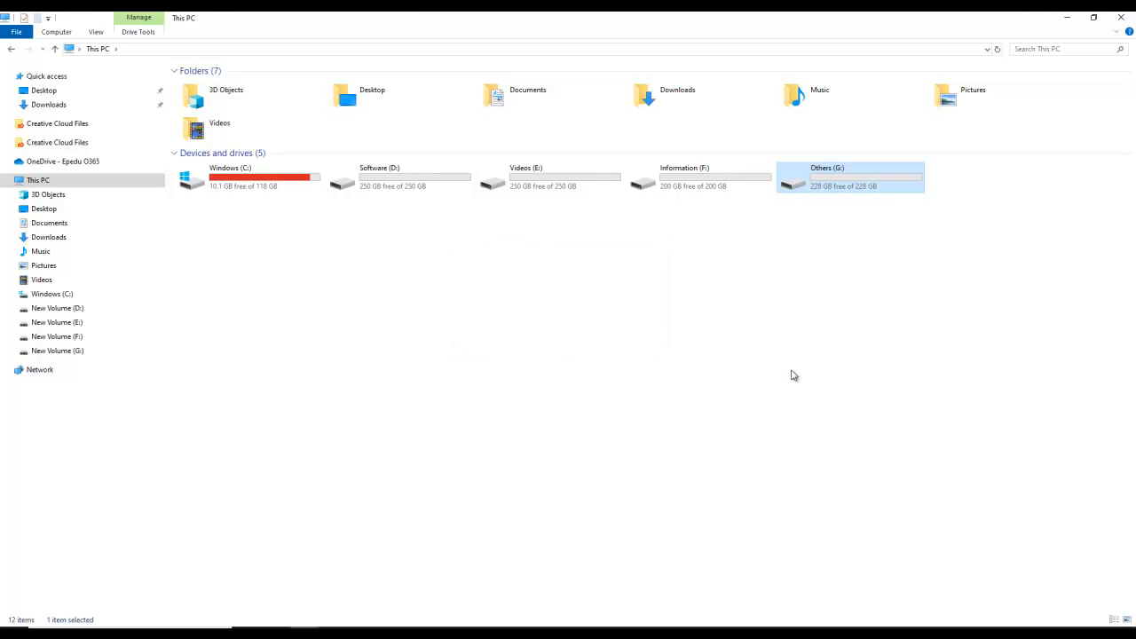
right_click(618, 271)
left_click(664, 320)
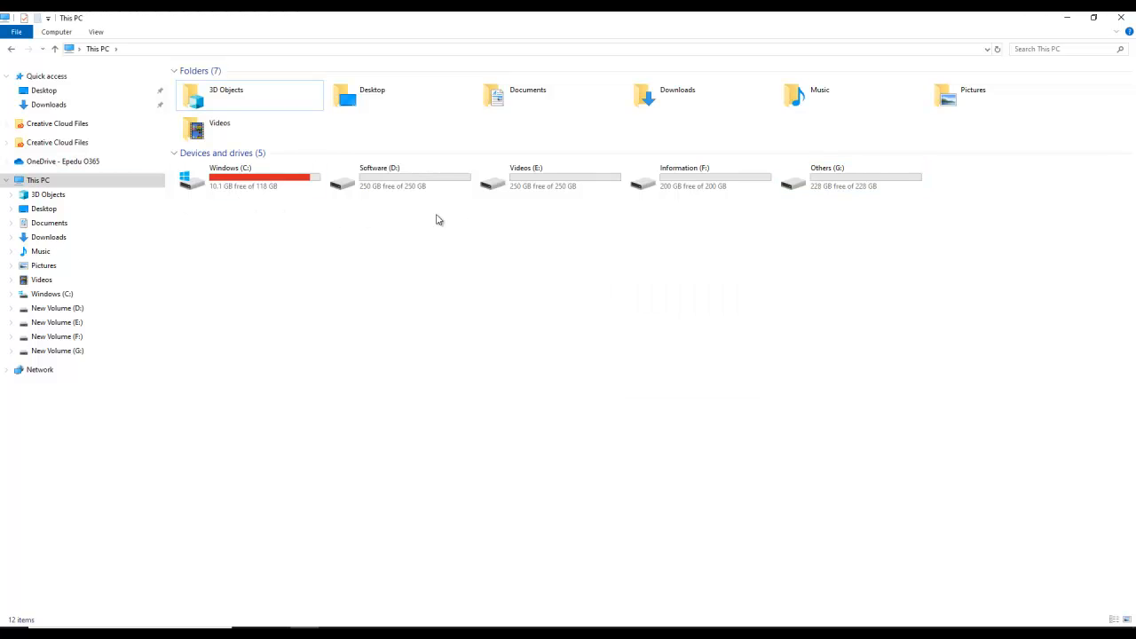
Open the properties of the Windows (C:) drive to check its used space, free space and capacity.
right_click(252, 191)
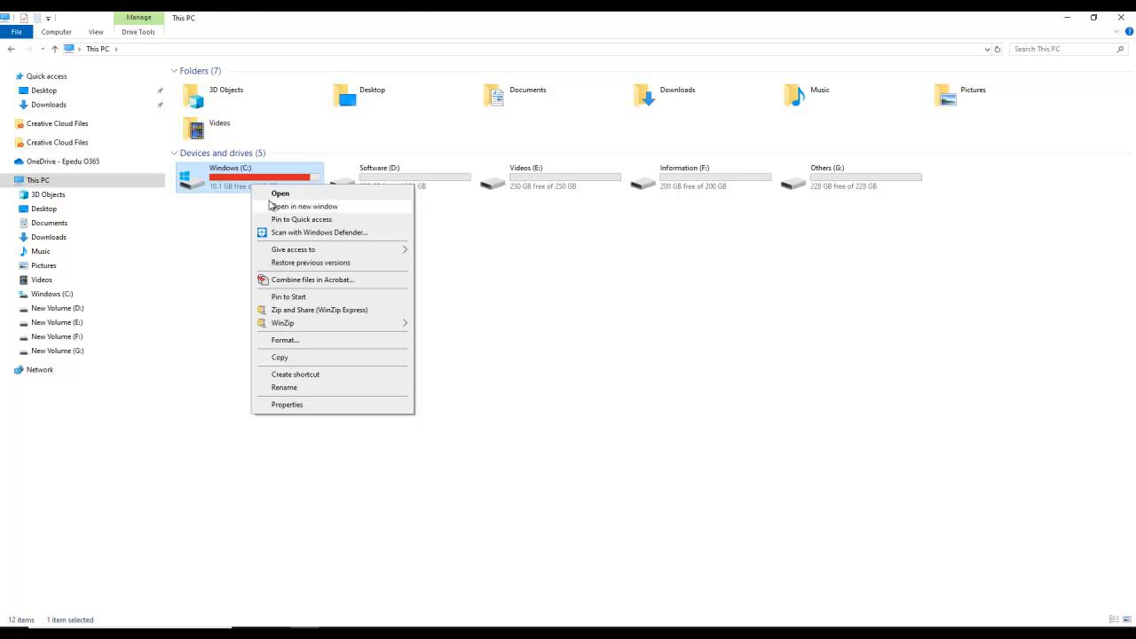
left_click(296, 406)
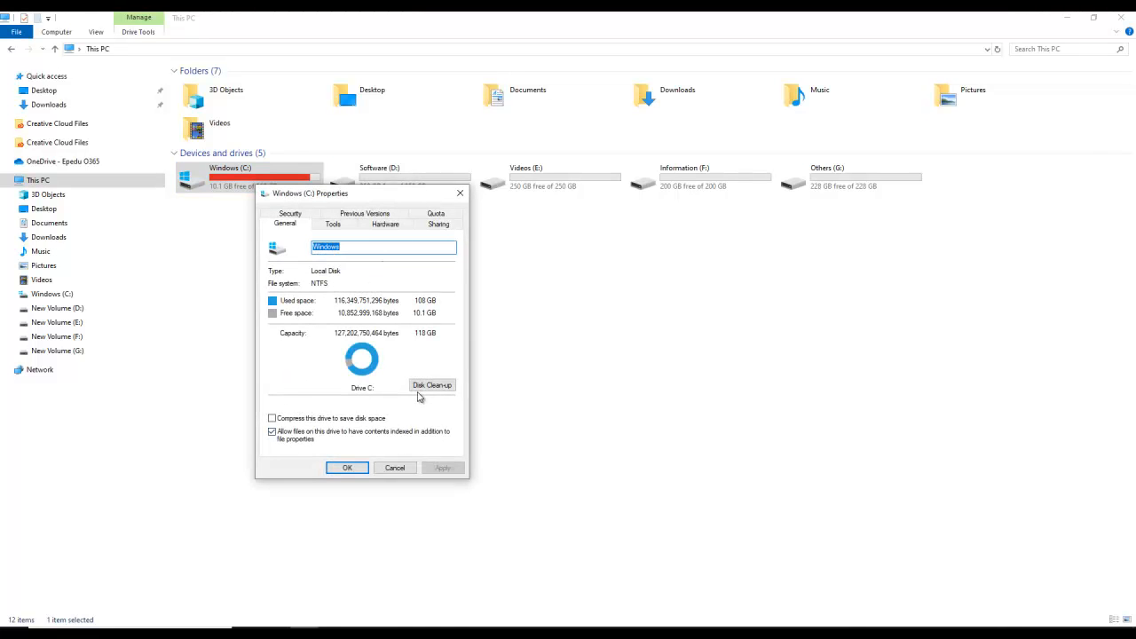
Run Disk Clean-up on the Windows (C:) drive with the preselected file categories, permanently delete those files, and close the drive properties.
left_click(432, 386)
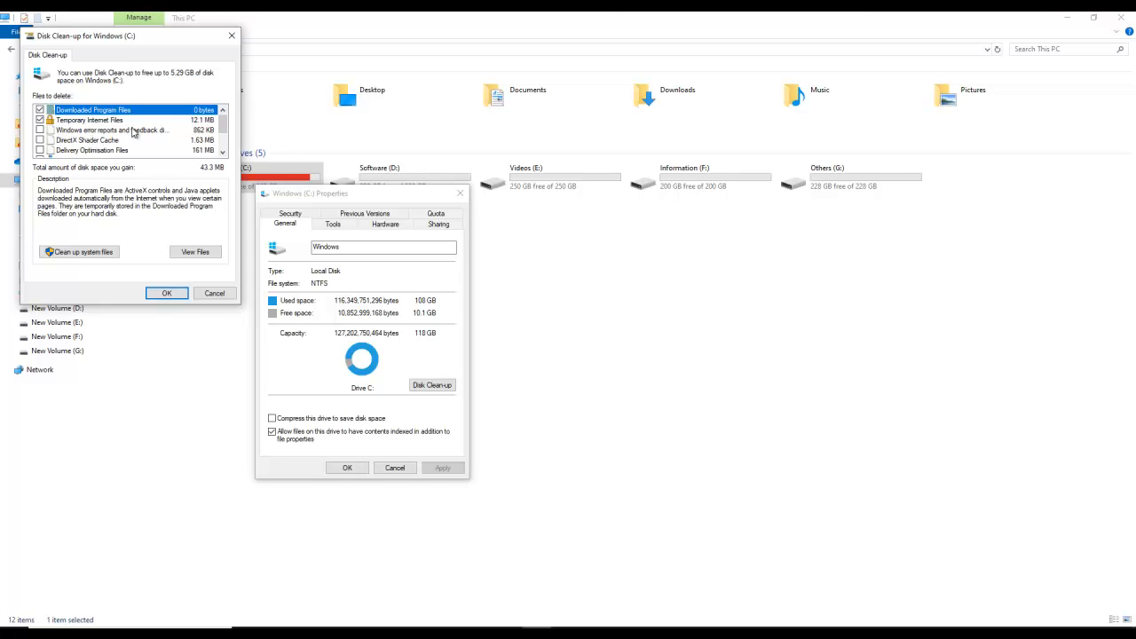
scroll(133, 131, "down", 2)
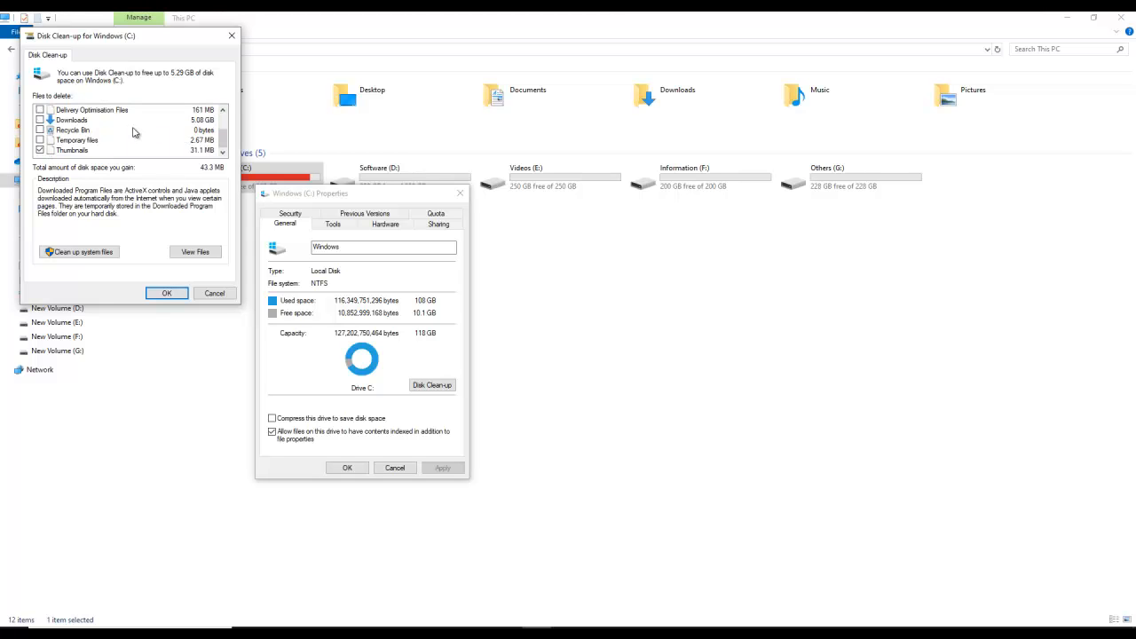
scroll(133, 131, "up", 2)
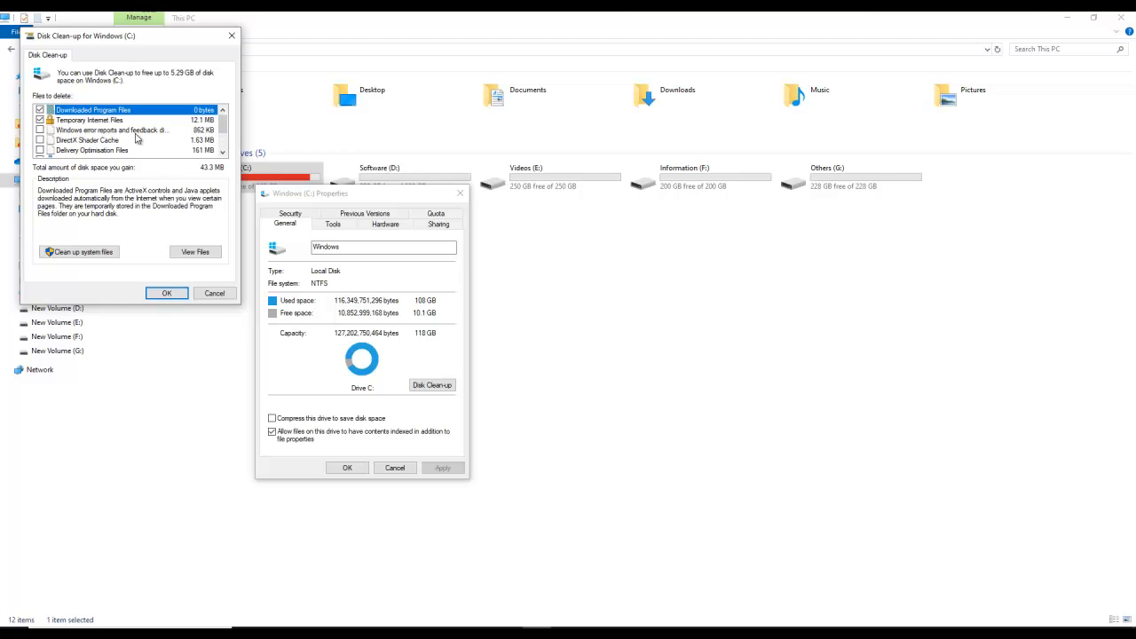
left_click(167, 294)
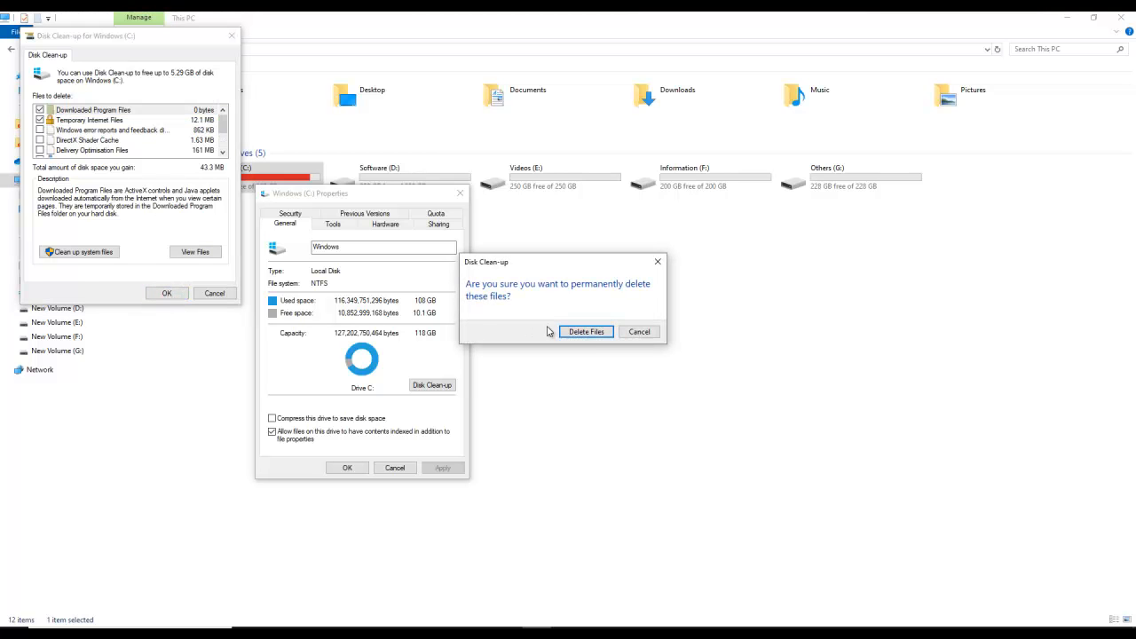
left_click(592, 332)
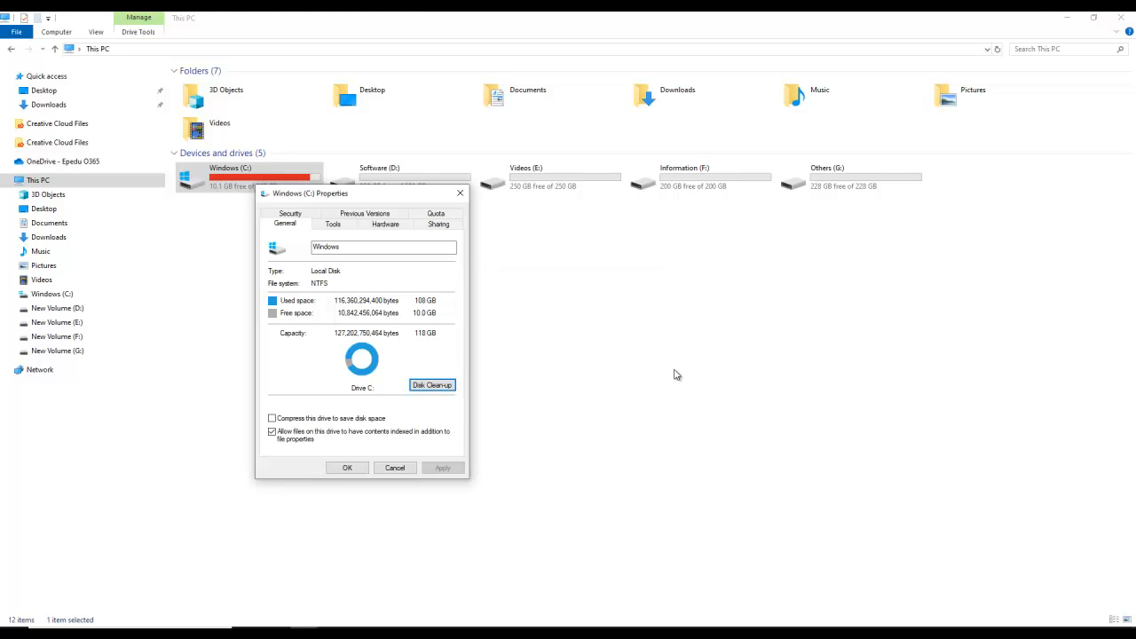
left_click(347, 468)
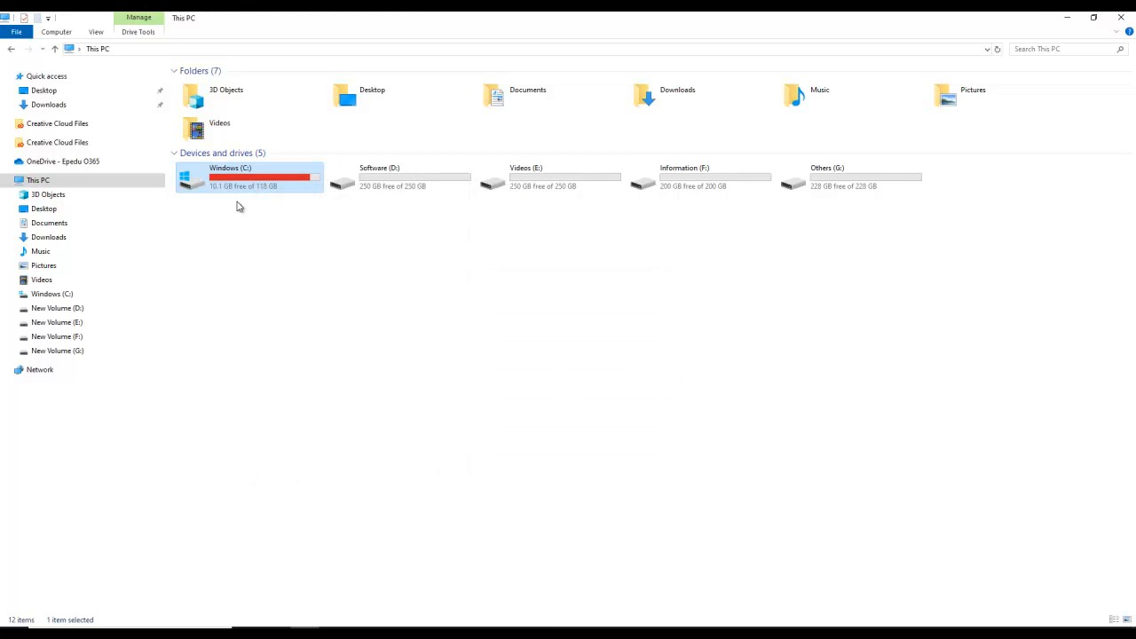
Refresh the This PC view and switch to Disk Management to review the volumes on Disk 0 and Disk 1.
right_click(322, 228)
left_click(356, 272)
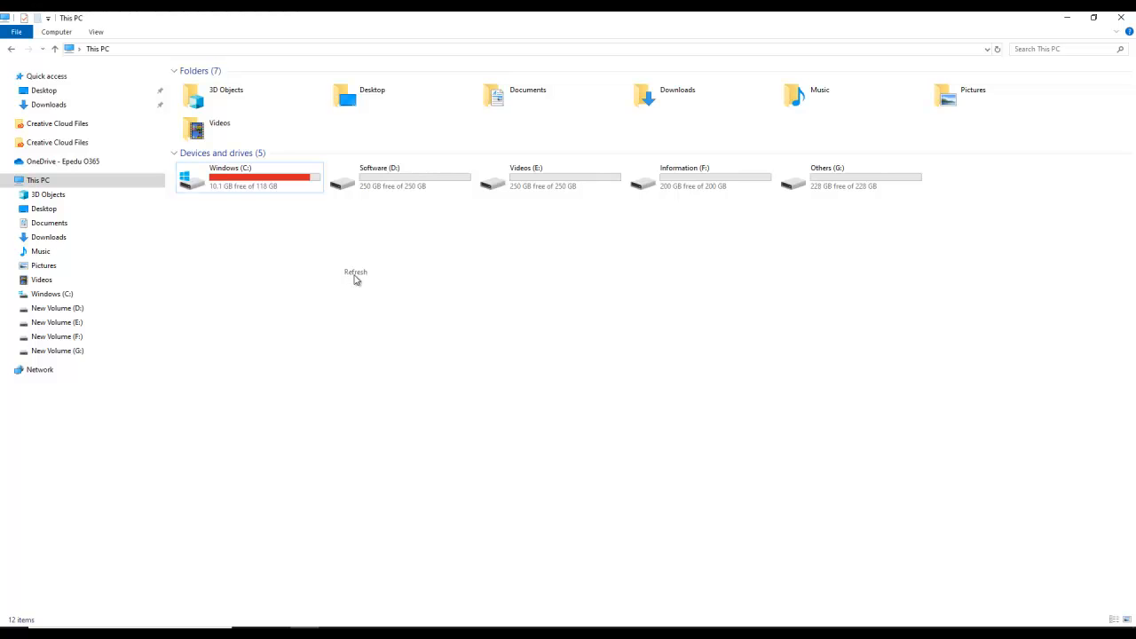
left_click(509, 634)
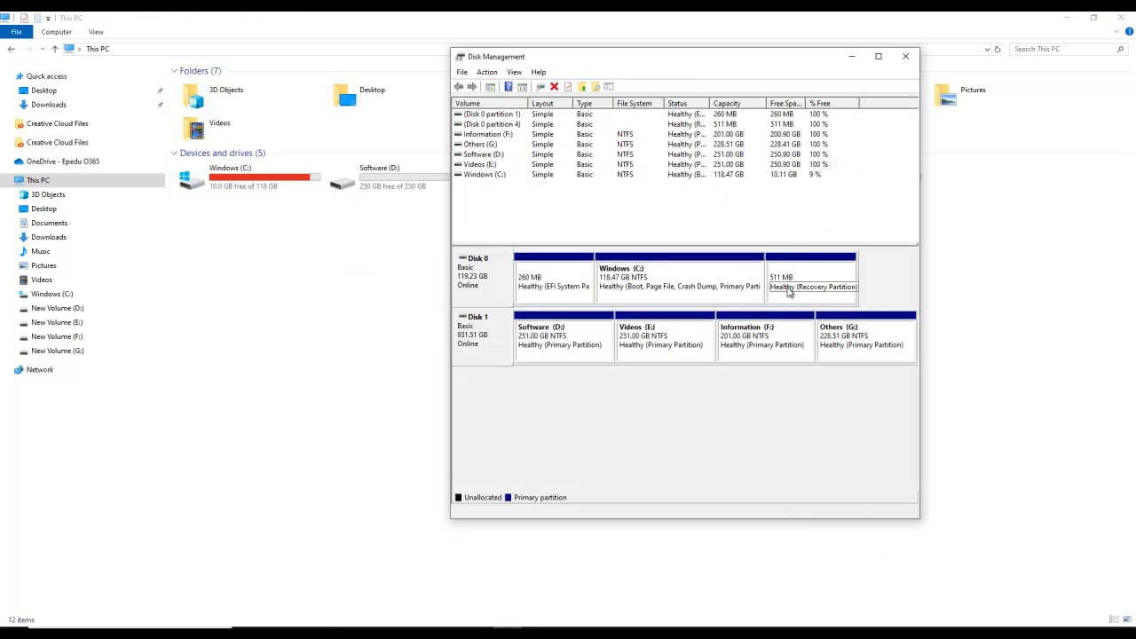